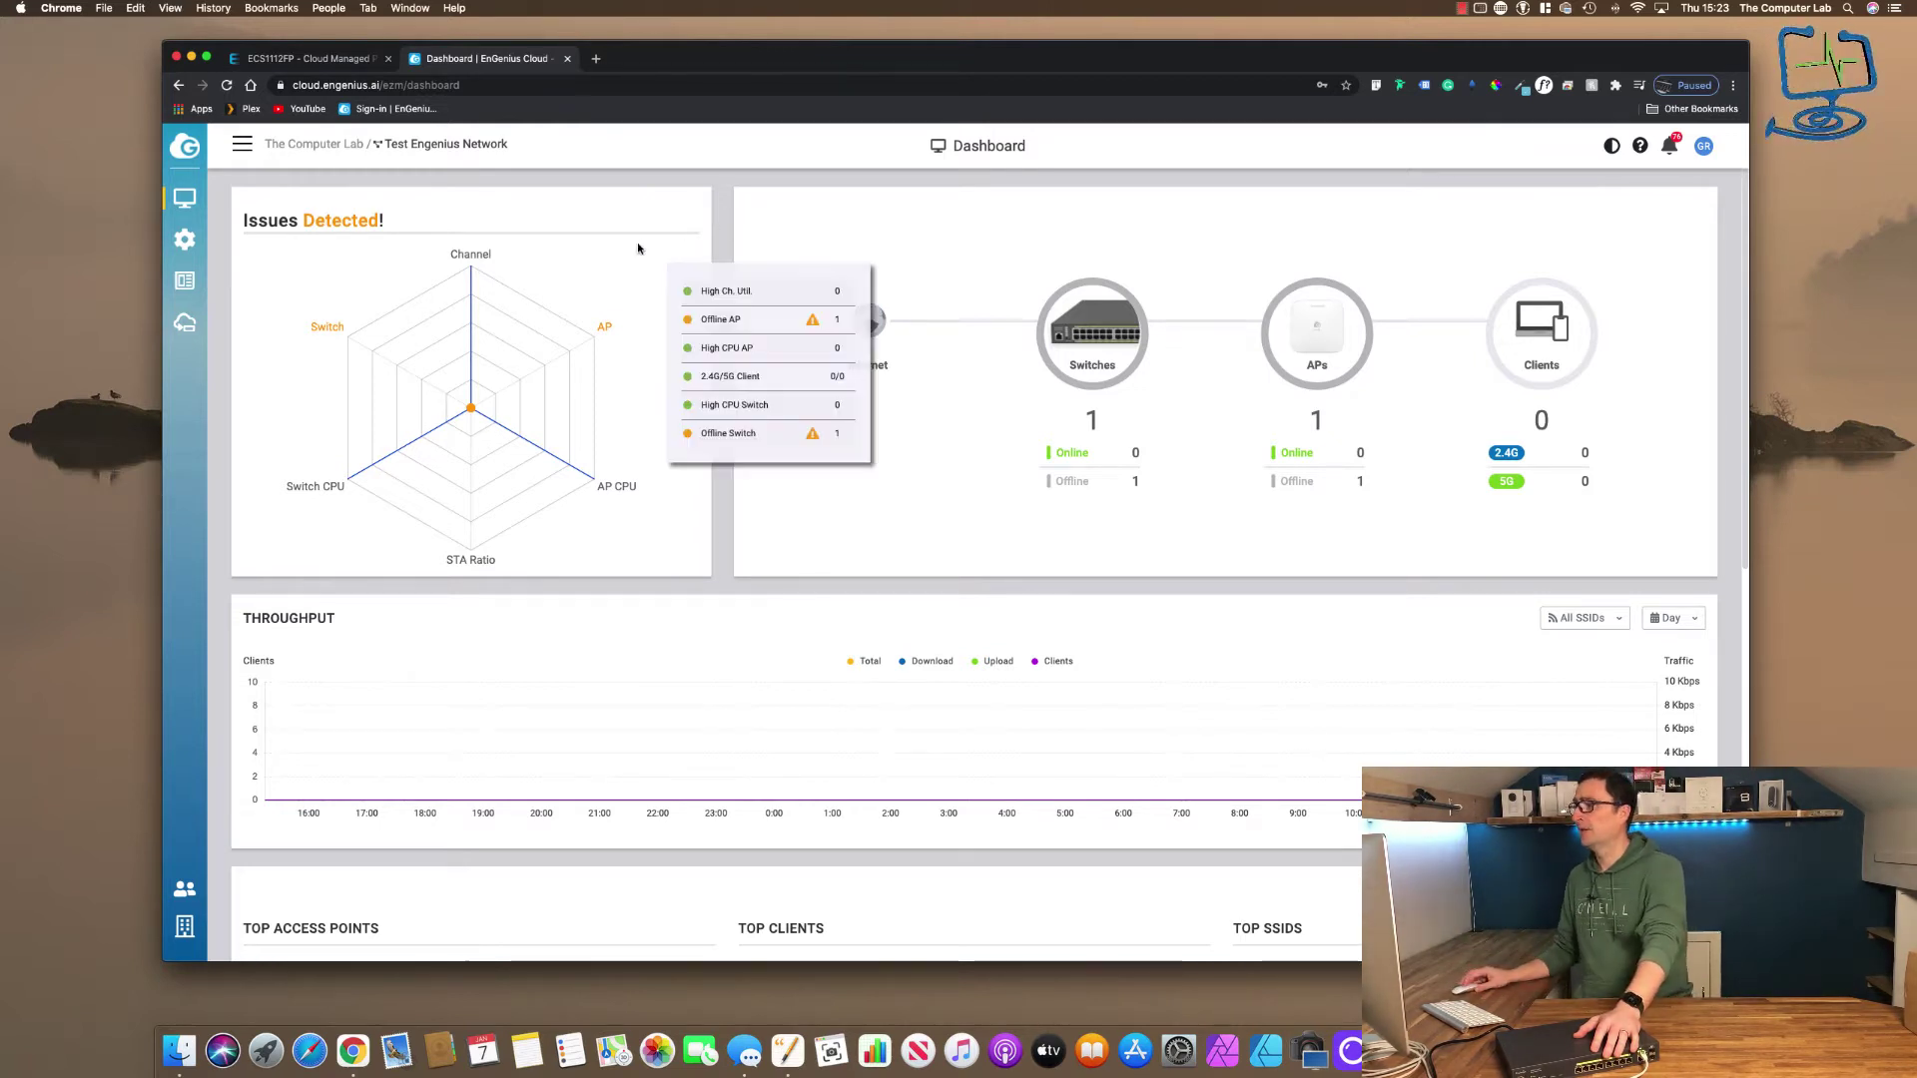
# - Select The Computer Lab organization in the site and network tree
pyautogui.click(242, 146)
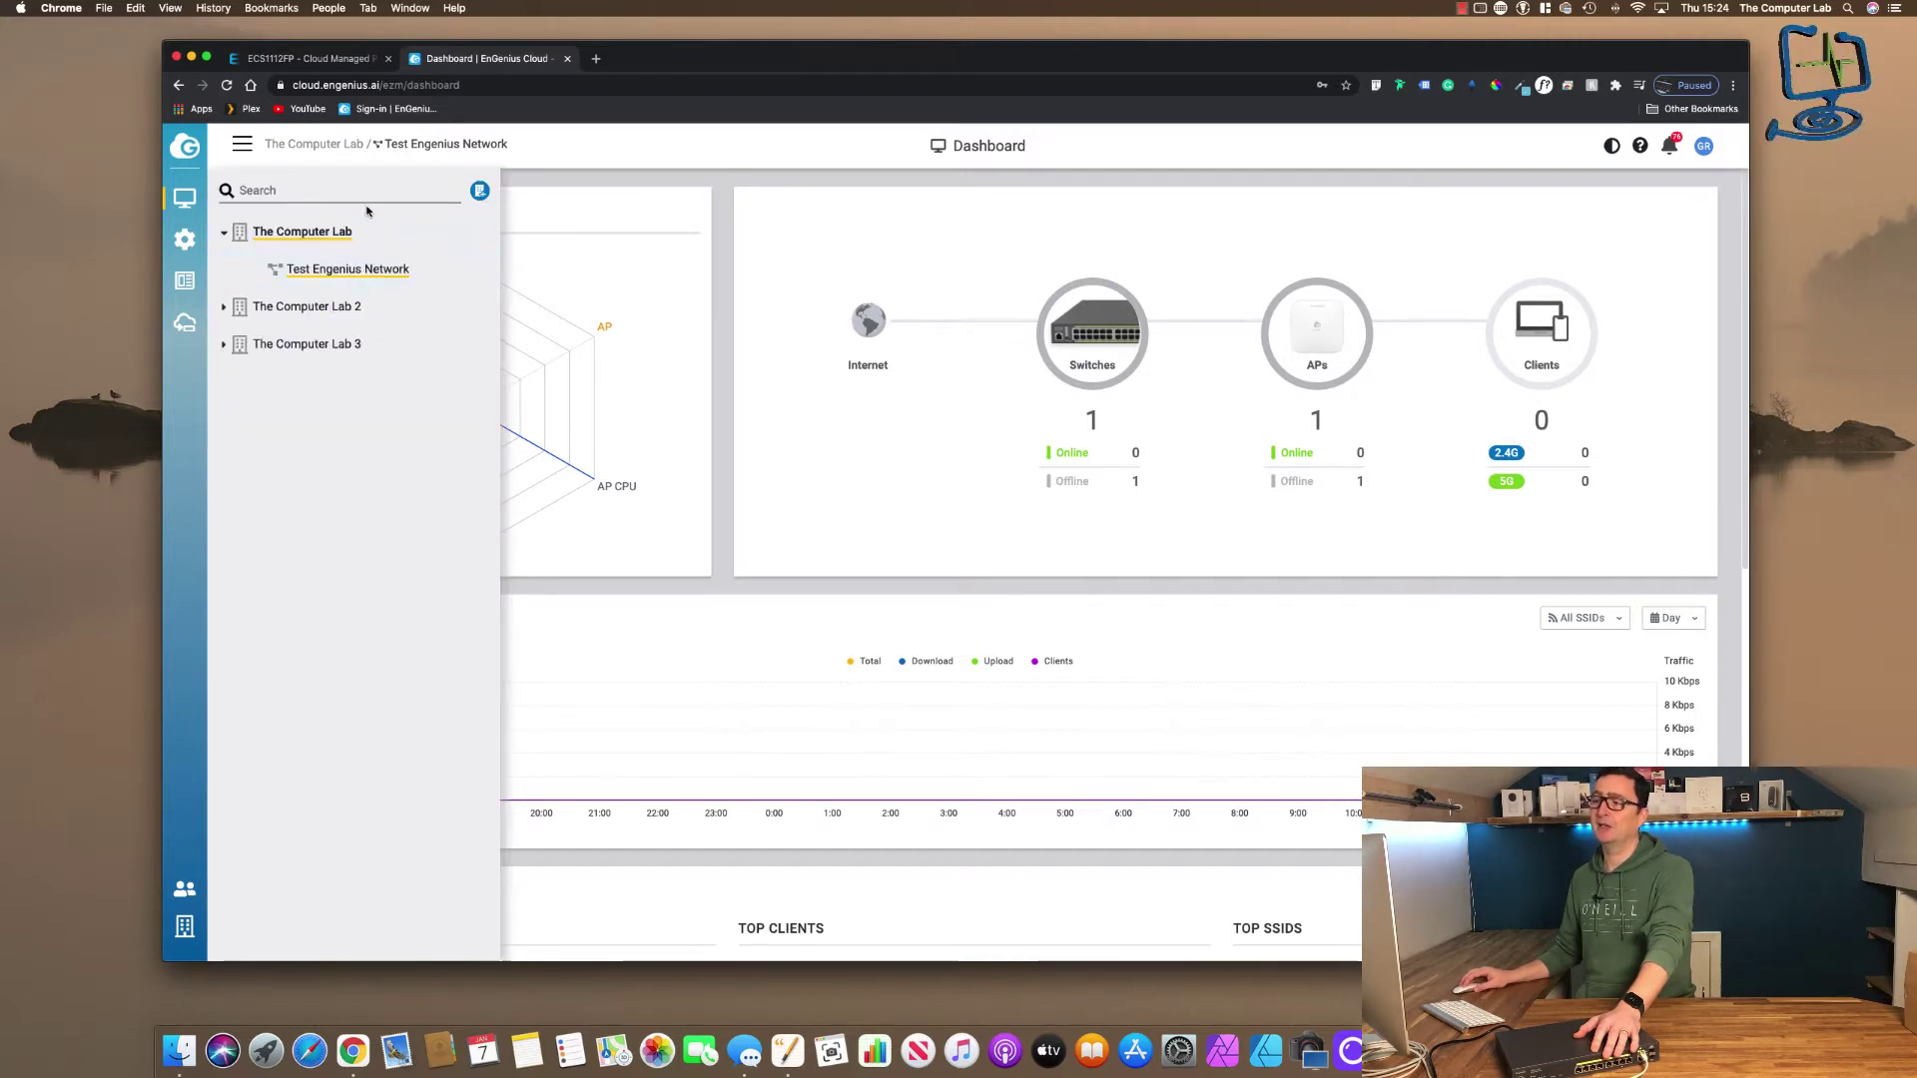
pyautogui.click(241, 147)
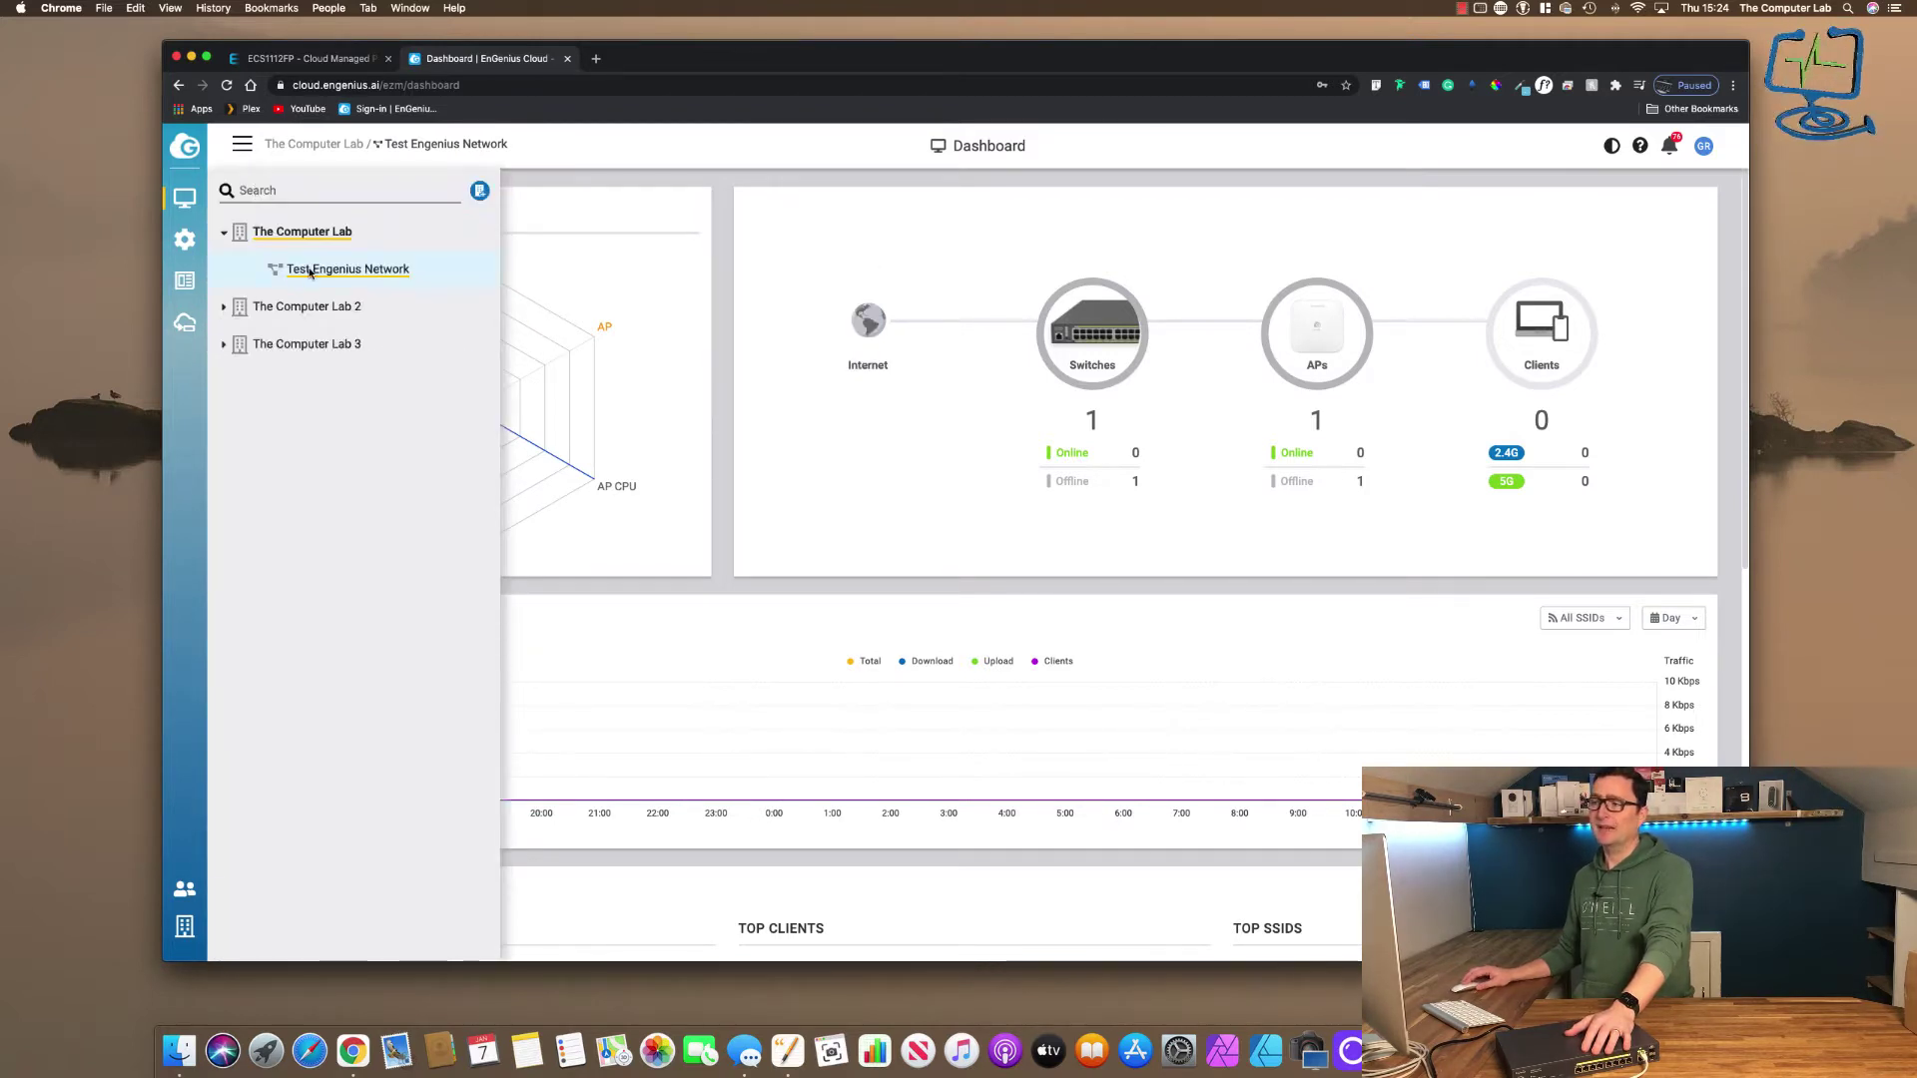
pyautogui.click(310, 243)
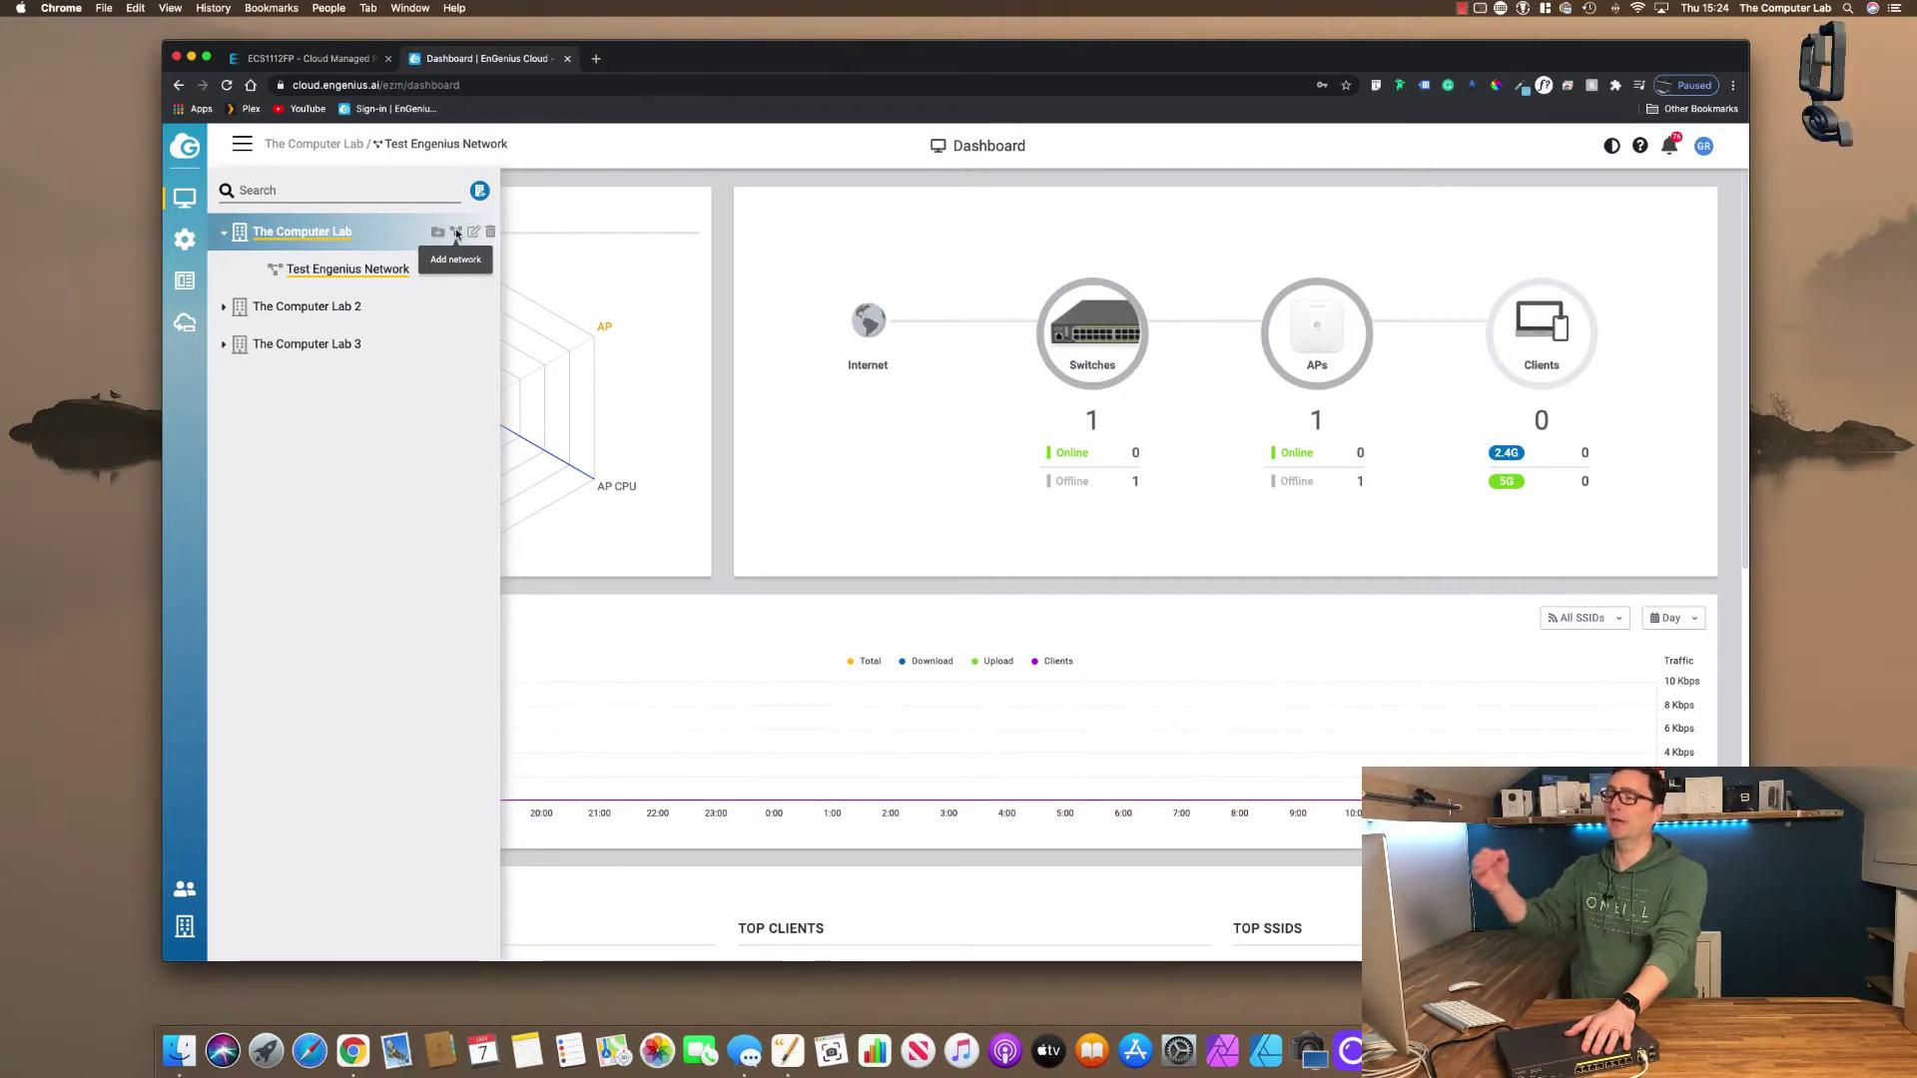
pyautogui.click(369, 269)
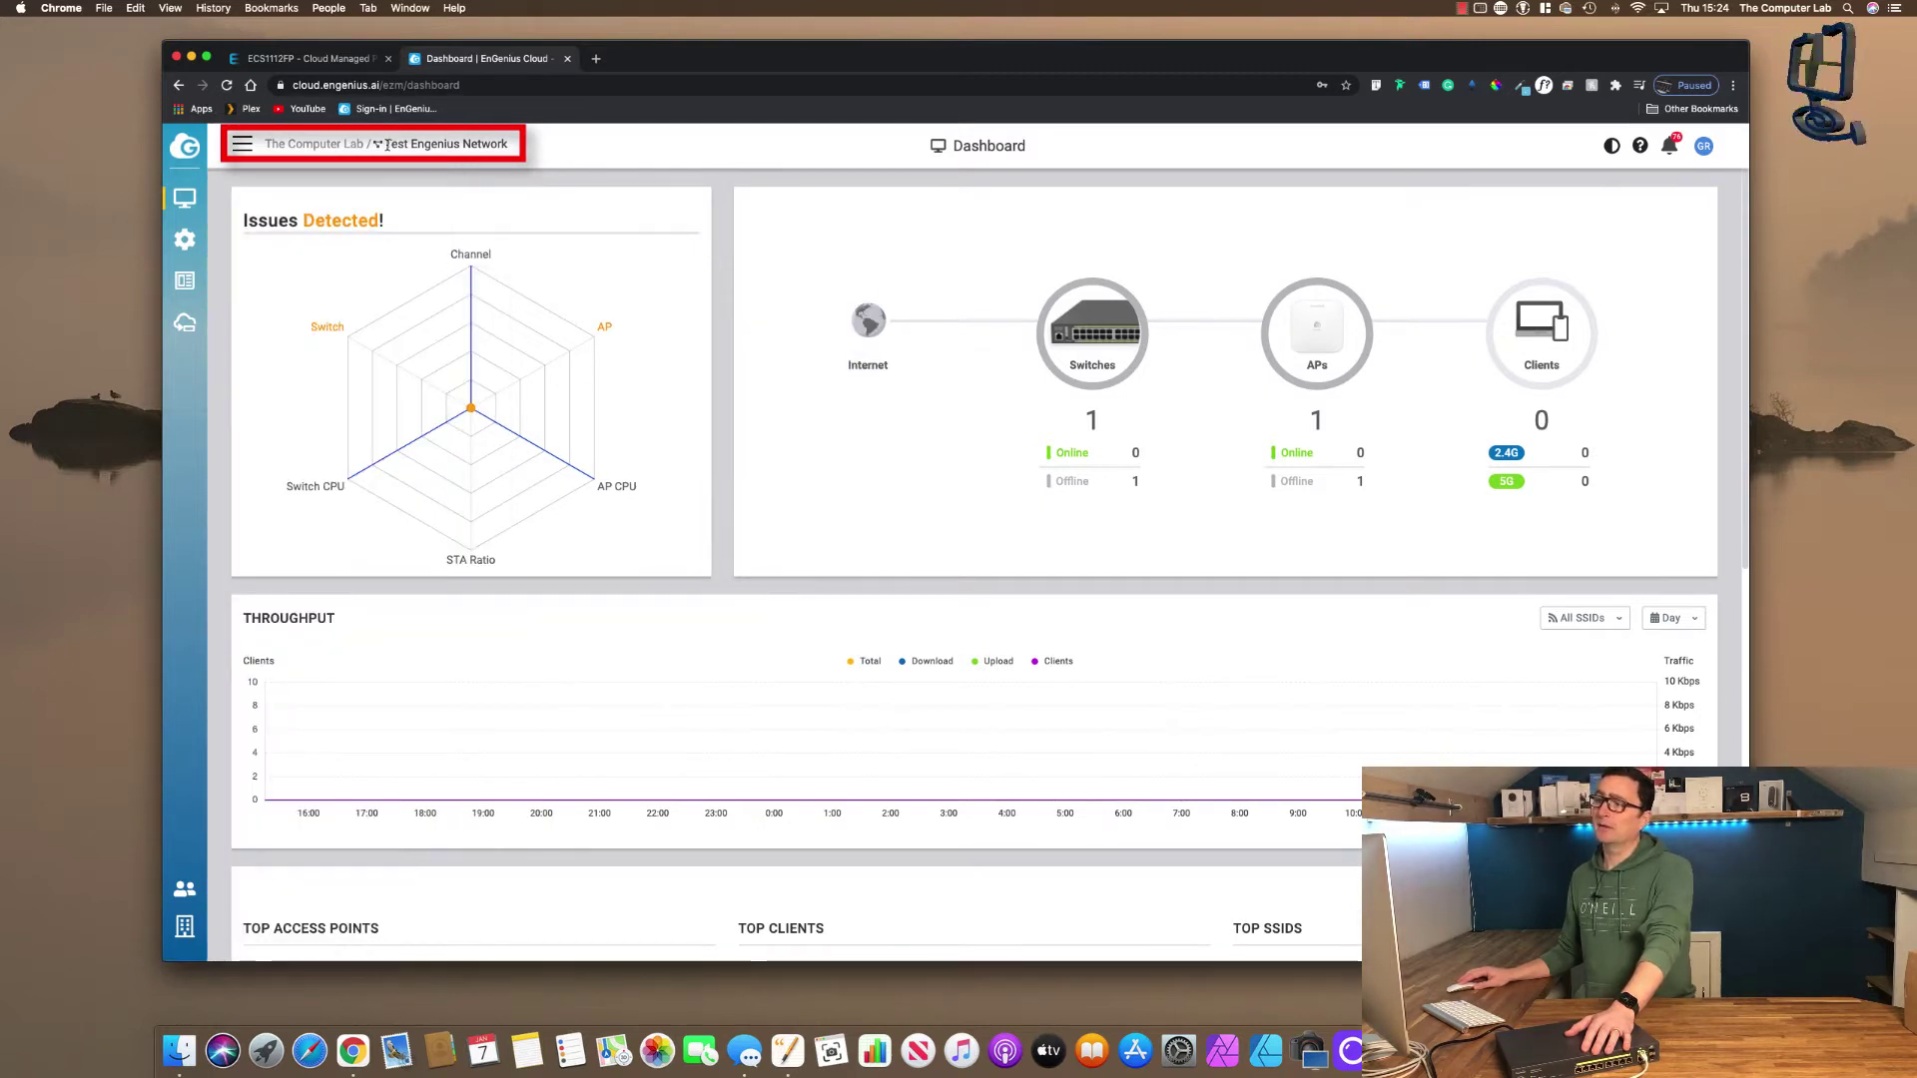
pyautogui.moveTo(387, 144); pyautogui.dragTo(518, 152)
pyautogui.click(518, 151)
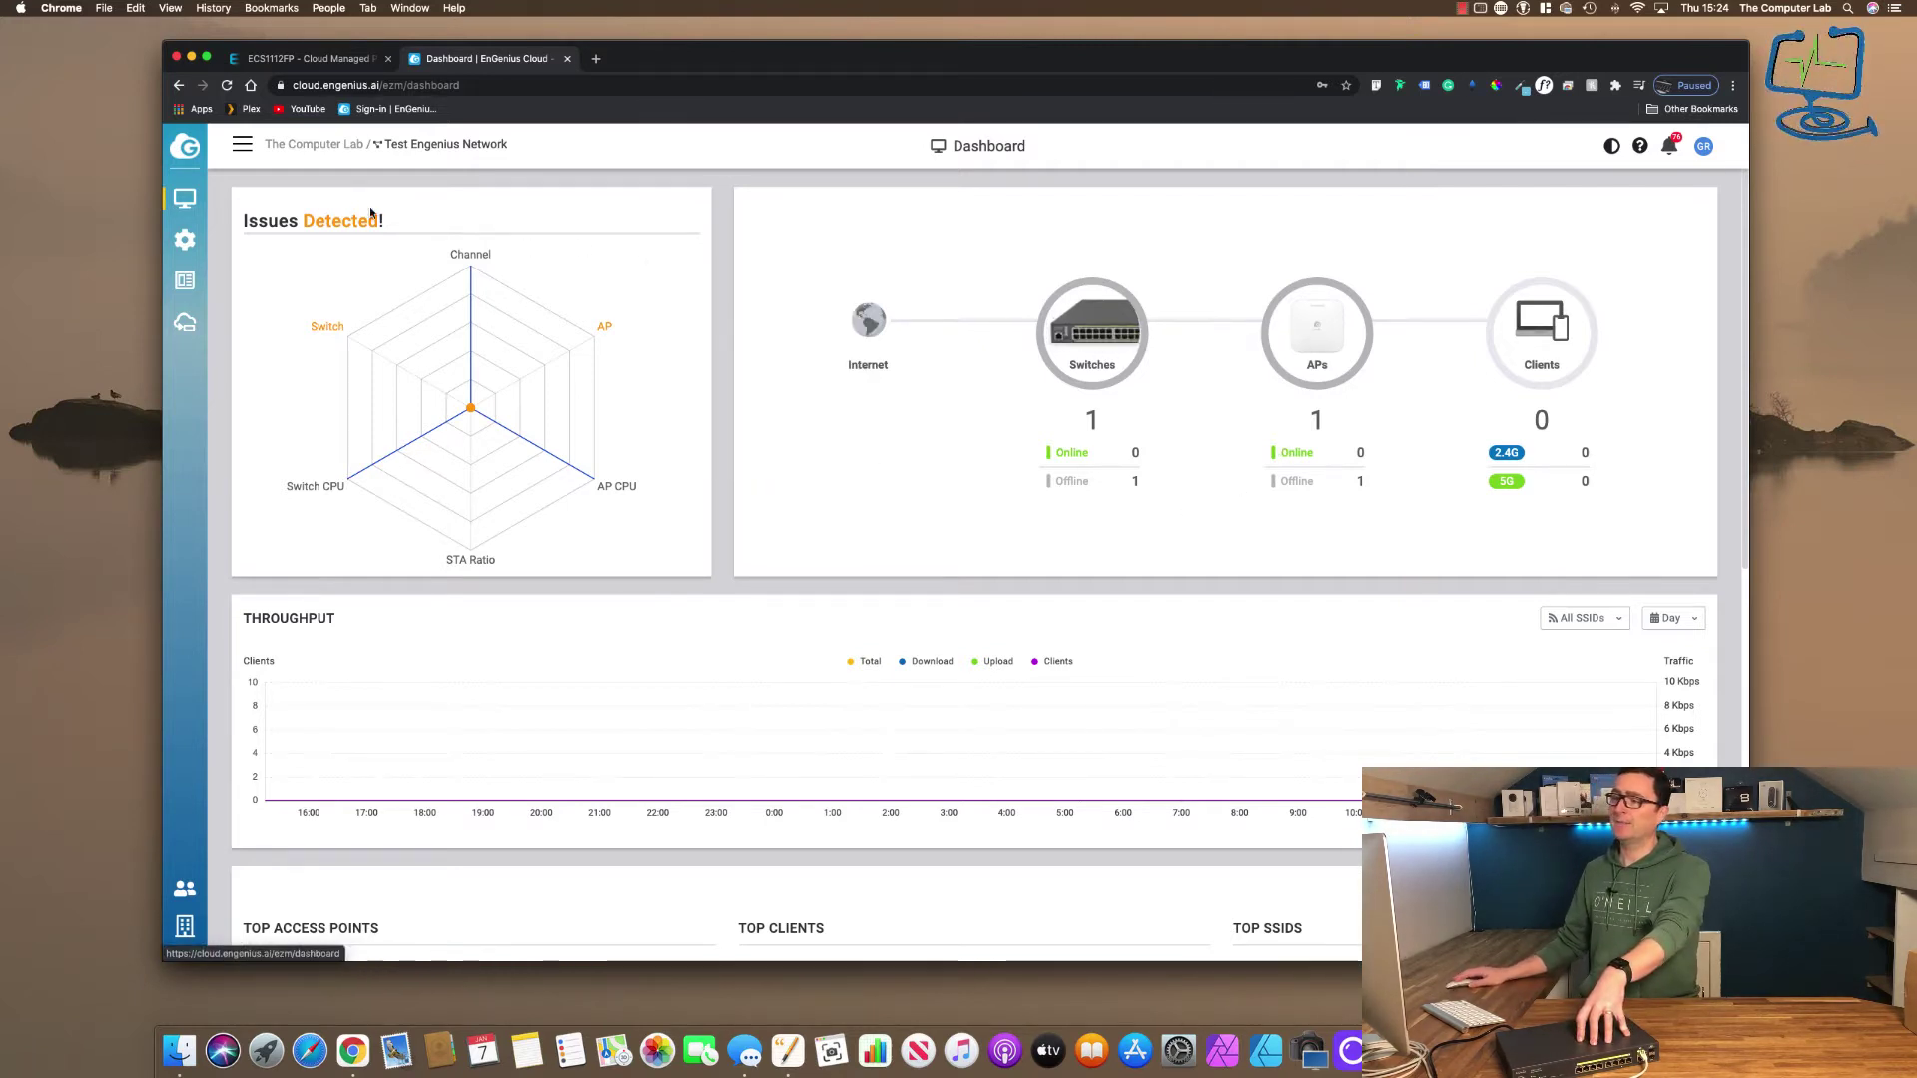
# - Open the Switches list, showing test AP 1_ECS1008P with 3/8 ports active
pyautogui.moveTo(187, 202)
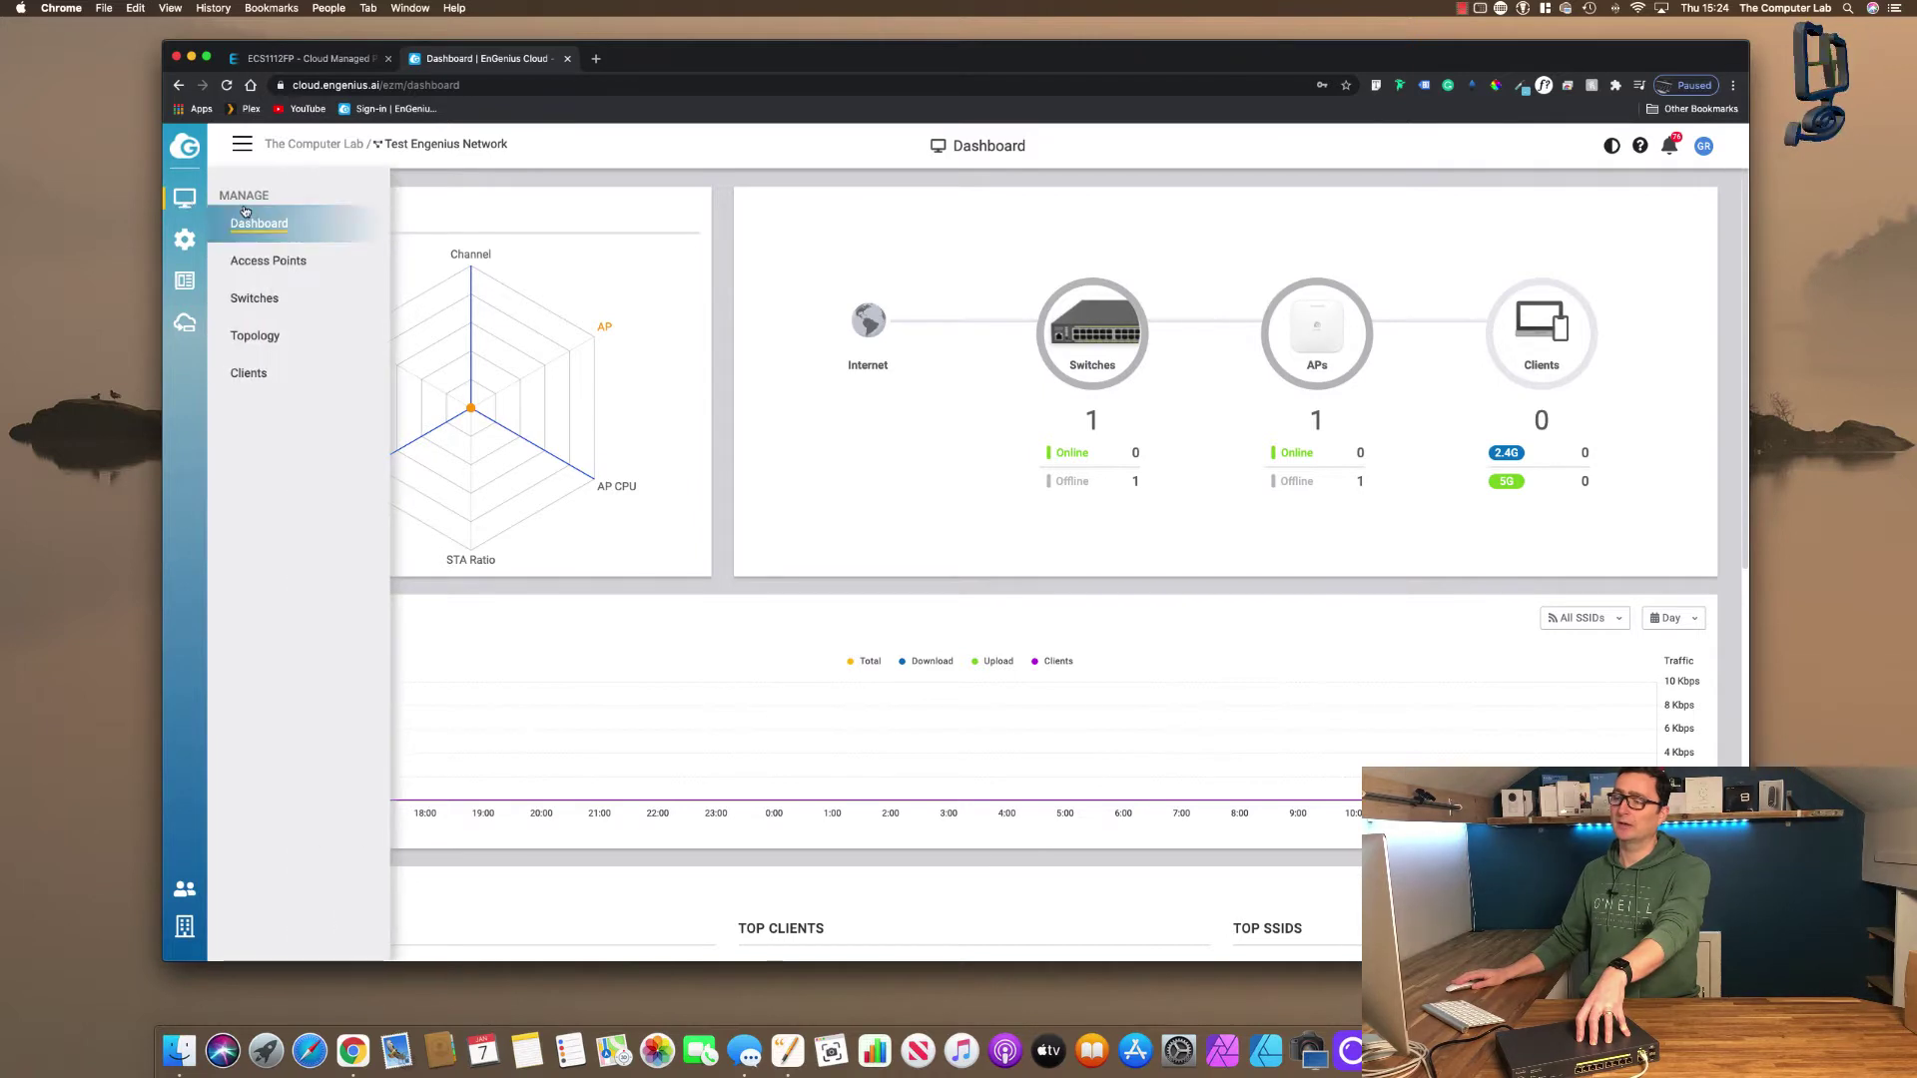
pyautogui.click(250, 293)
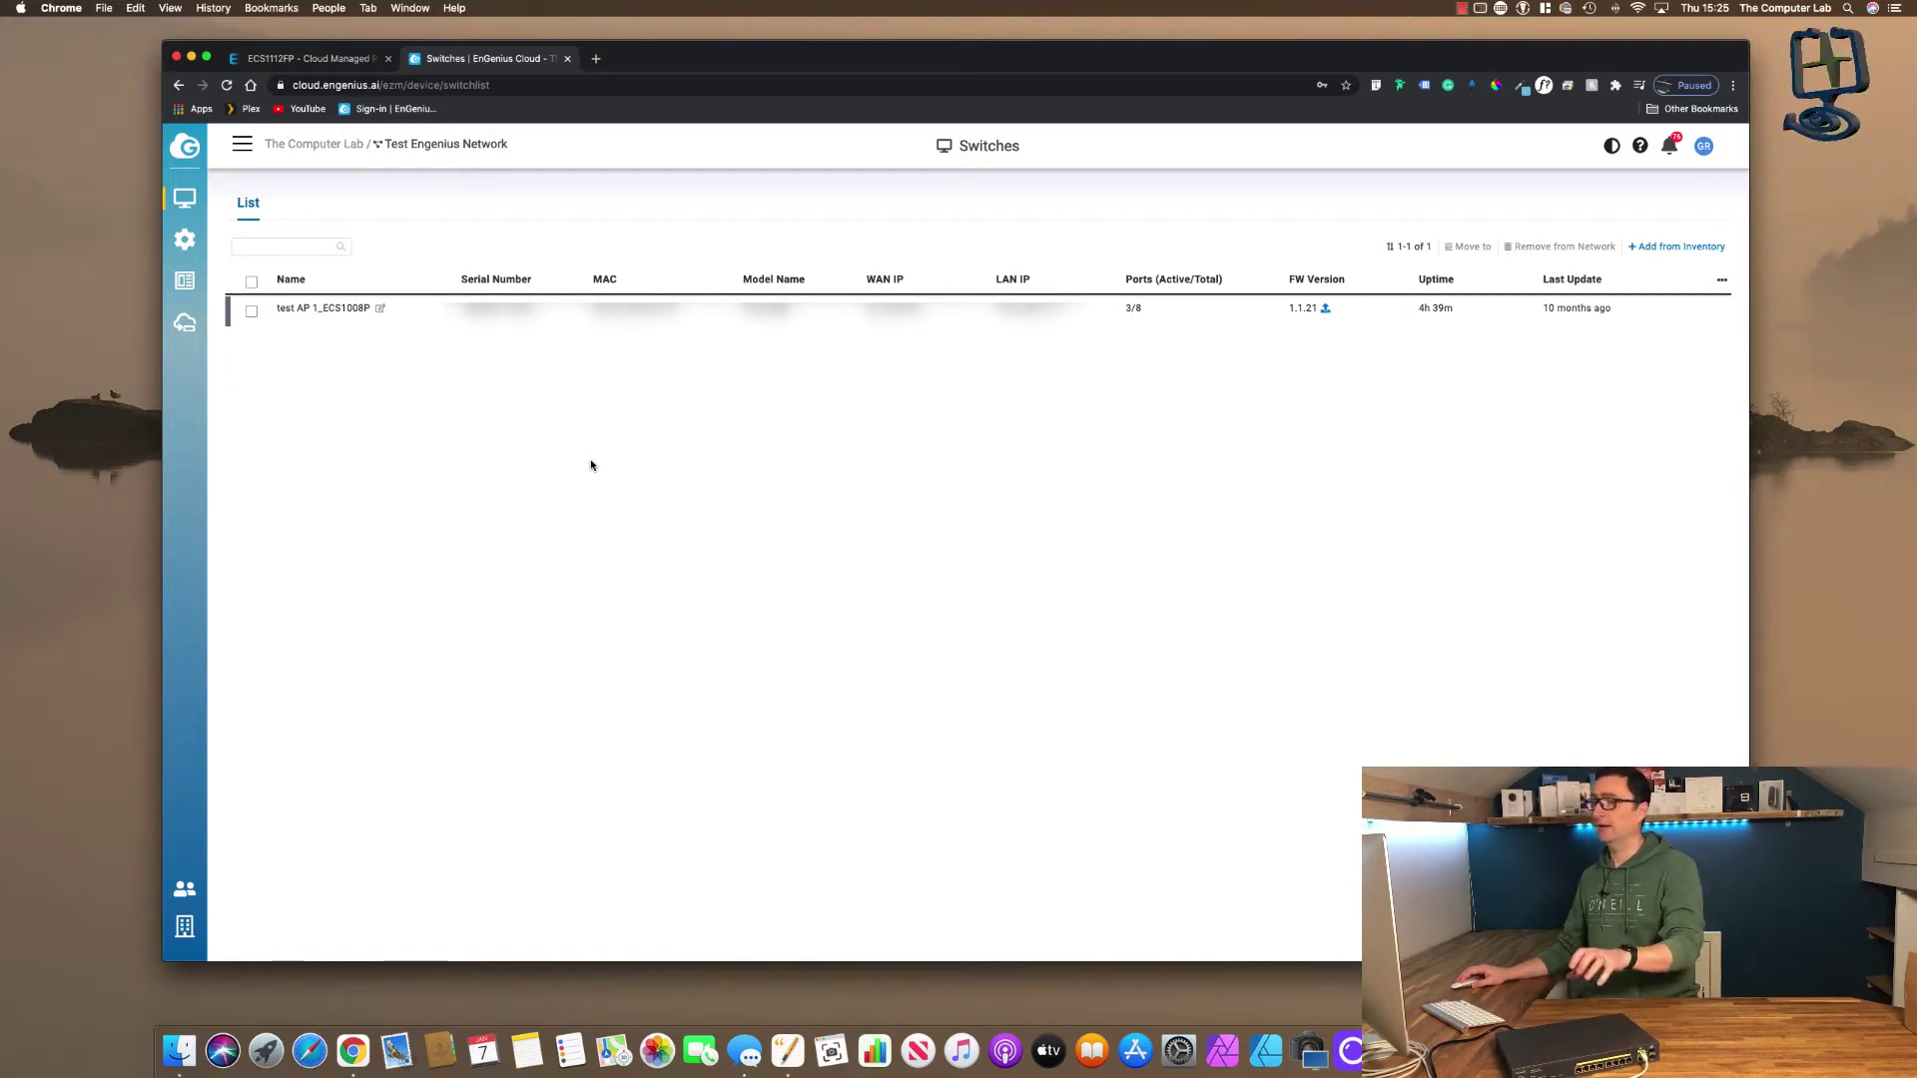
pyautogui.moveTo(308, 313)
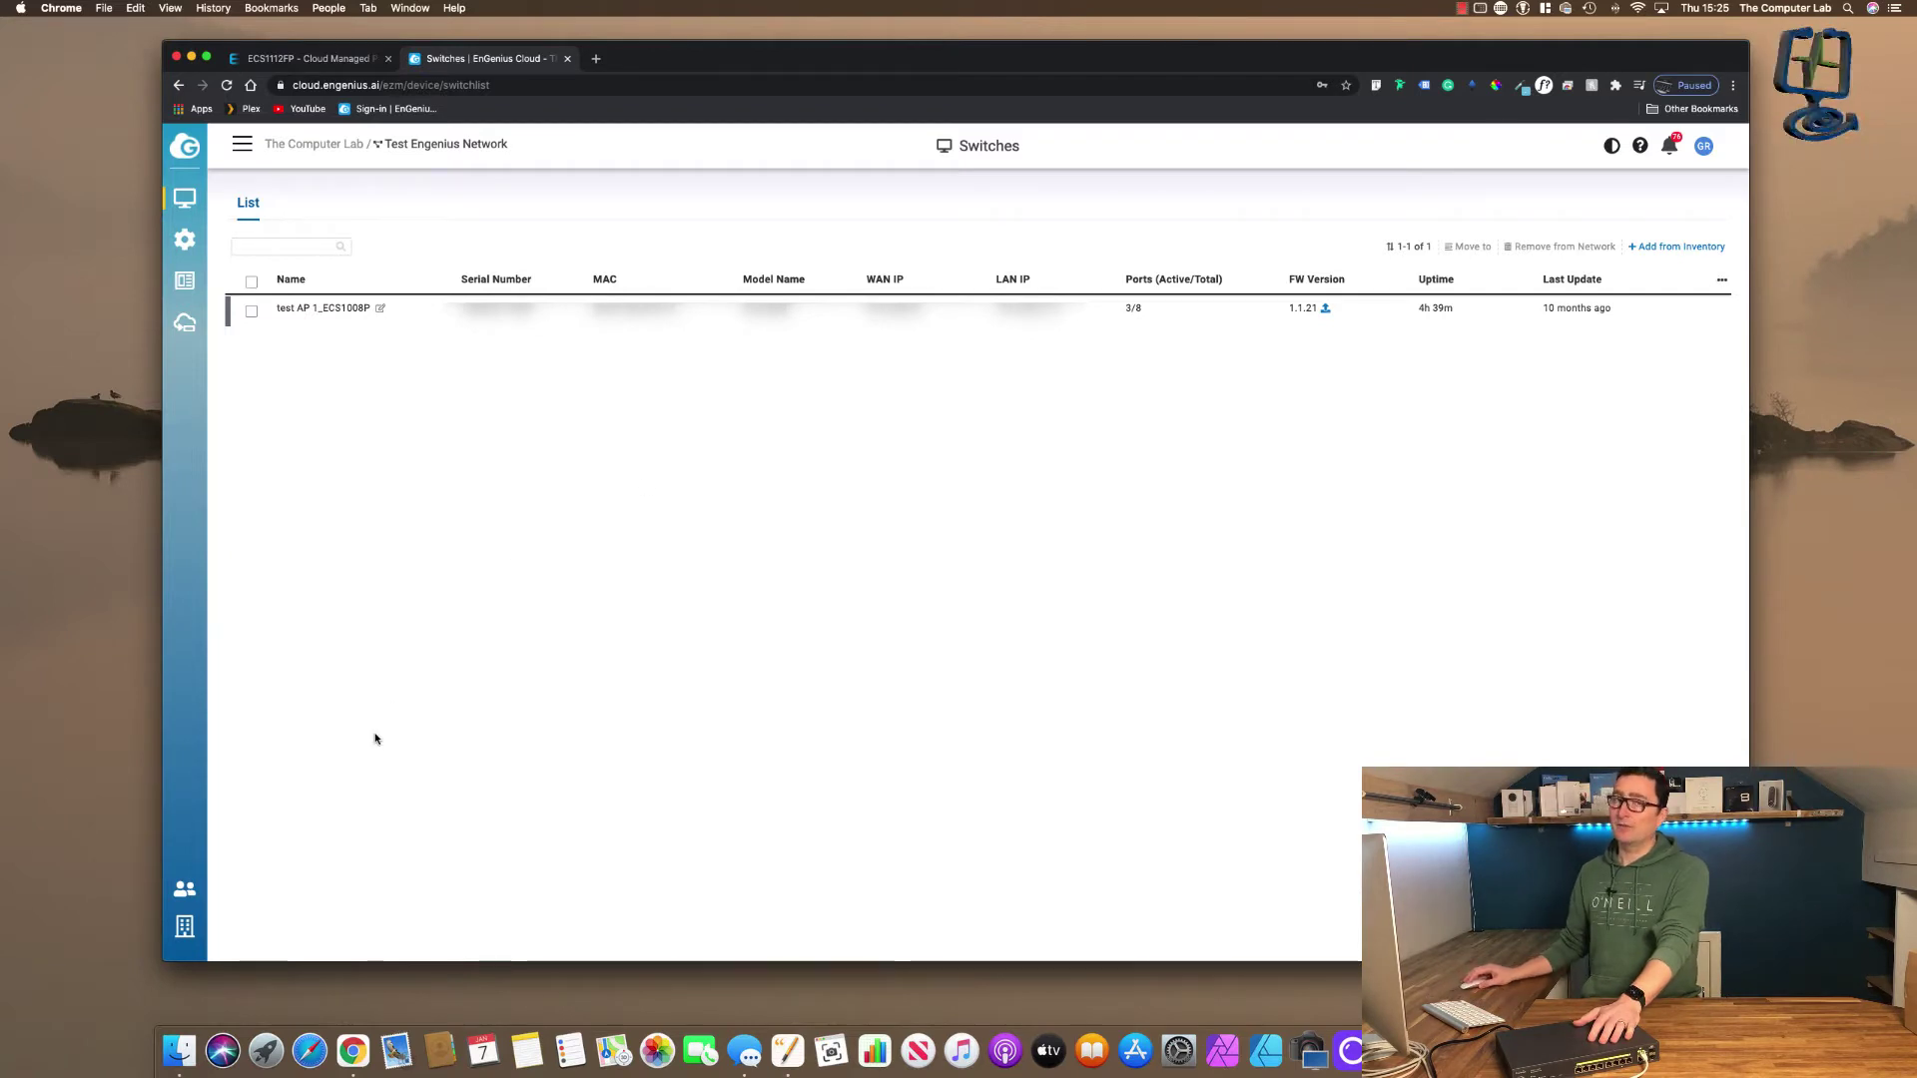
# - Open the organization's Inventory page, listing the existing AP and switch
pyautogui.click(185, 929)
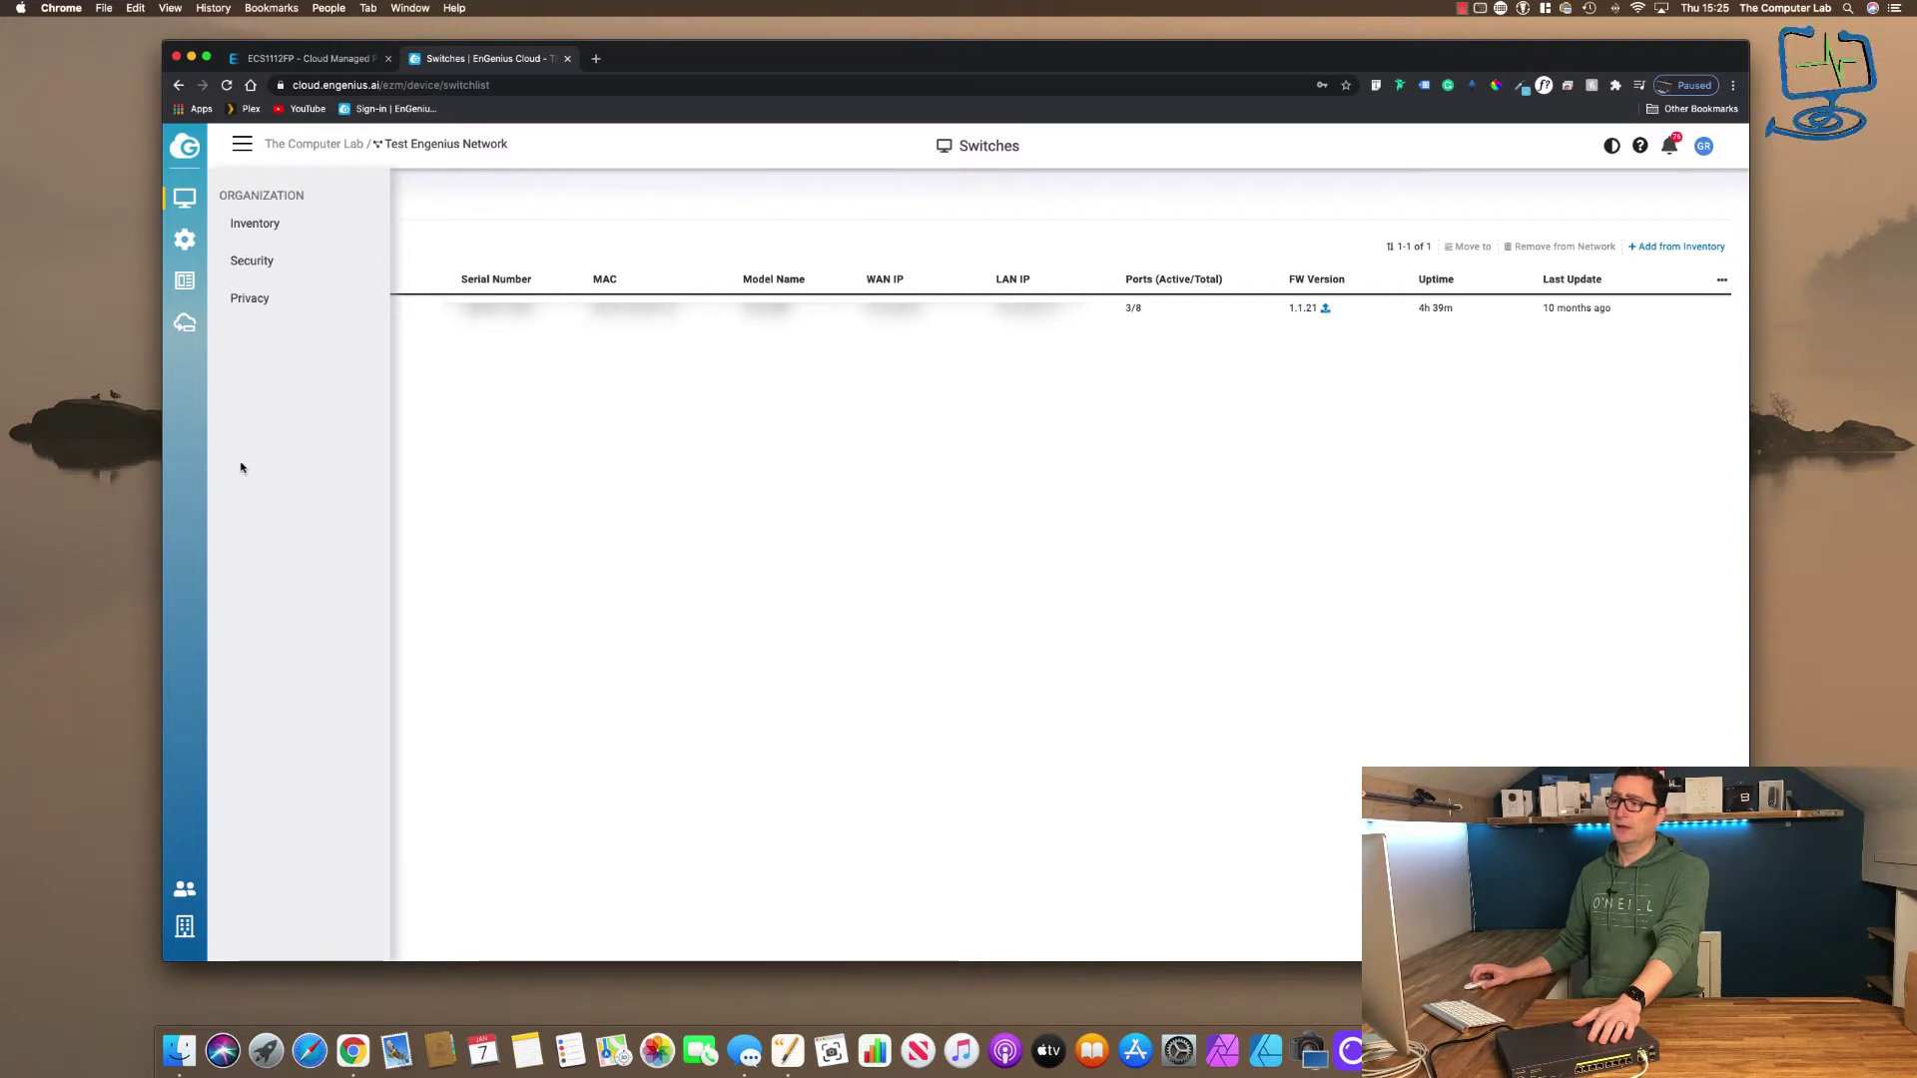
pyautogui.click(255, 224)
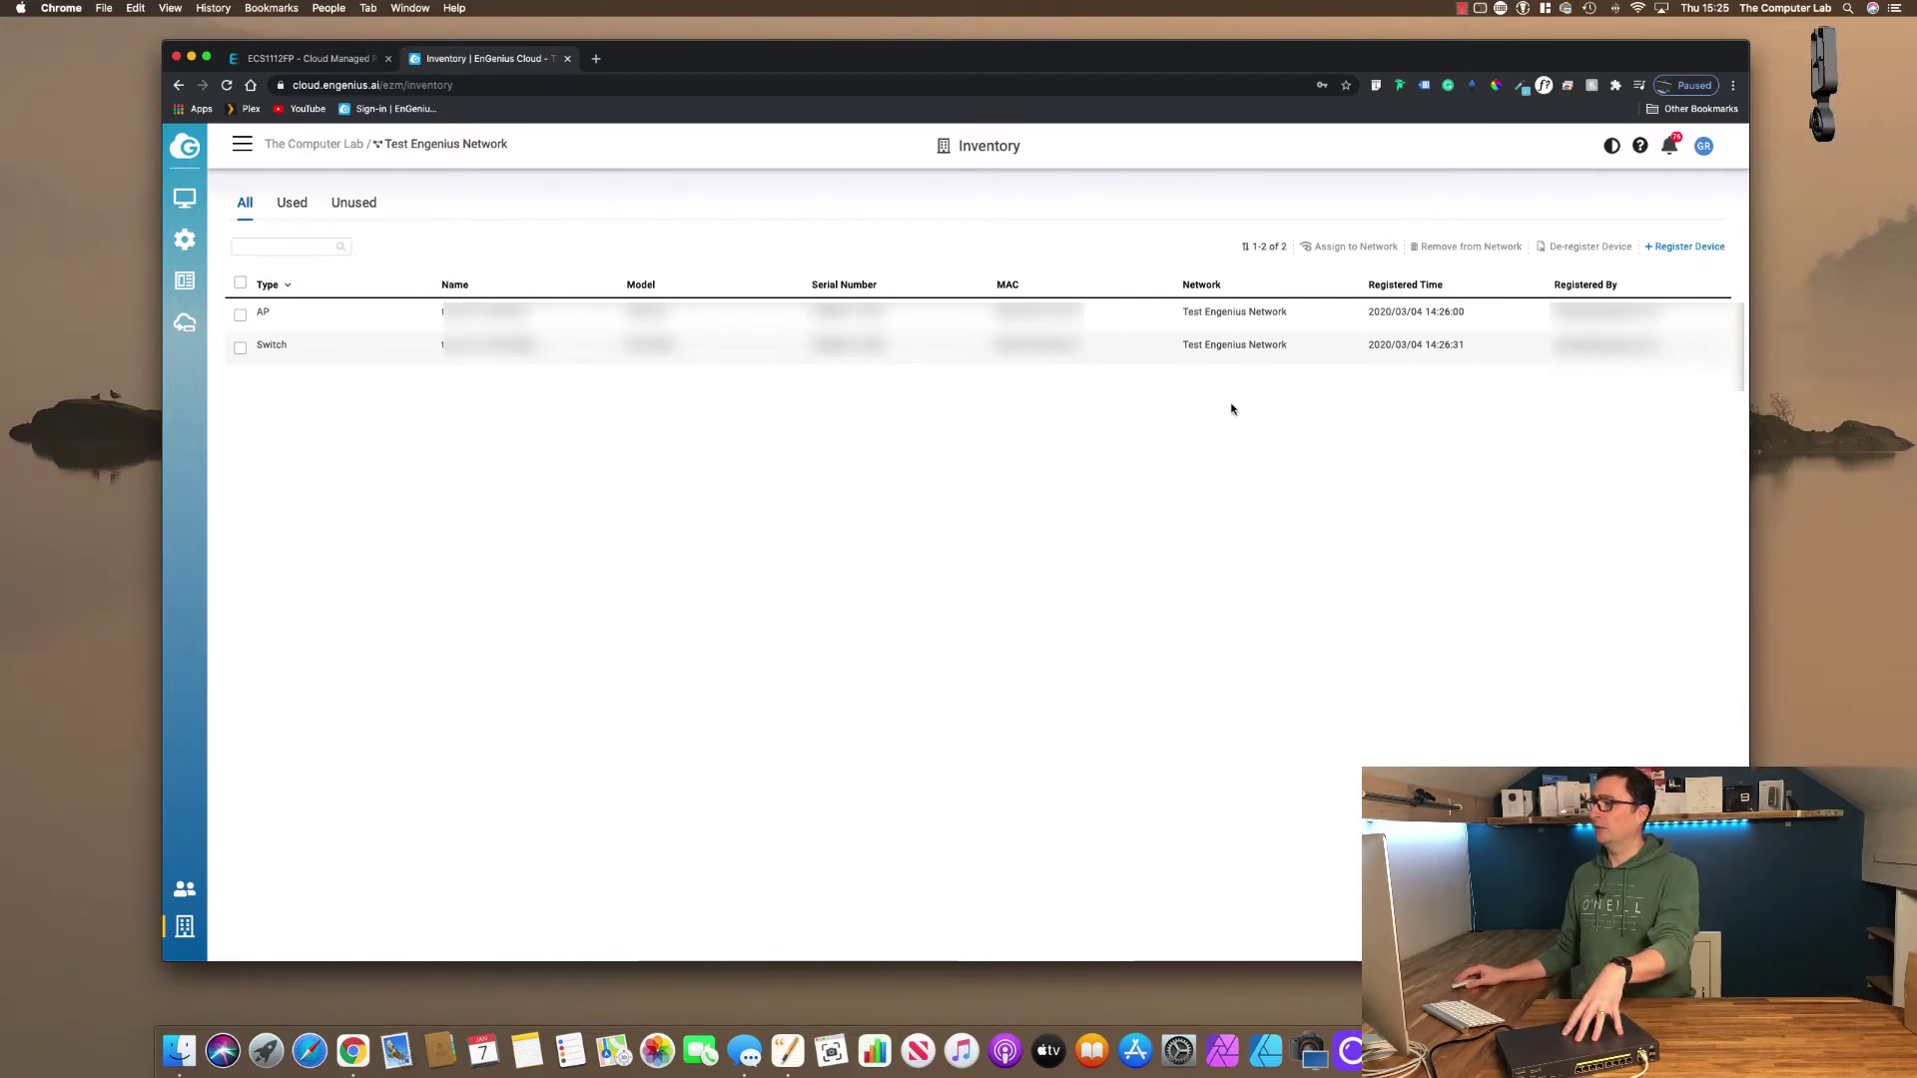
# - Register the ECS1112FP switch by its pasted serial number, retrying after the error
pyautogui.click(1673, 245)
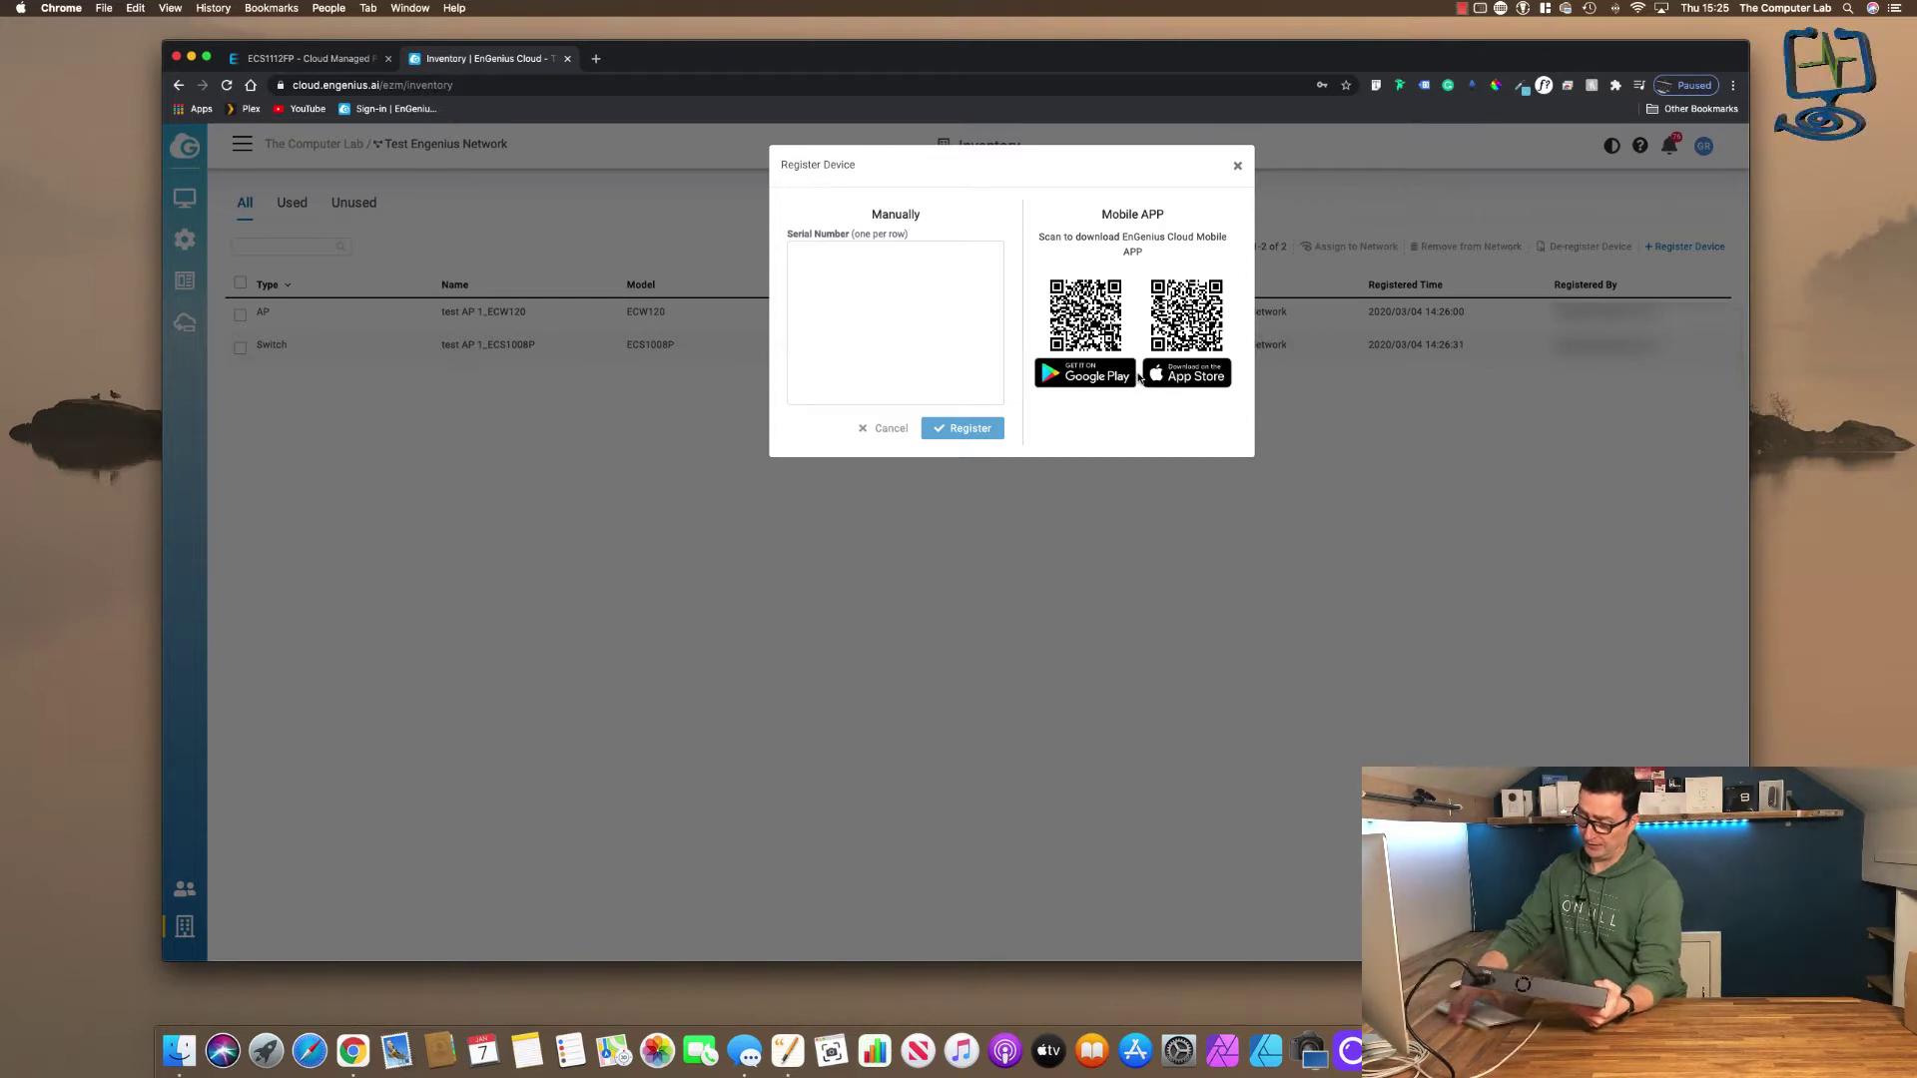
pyautogui.click(828, 264)
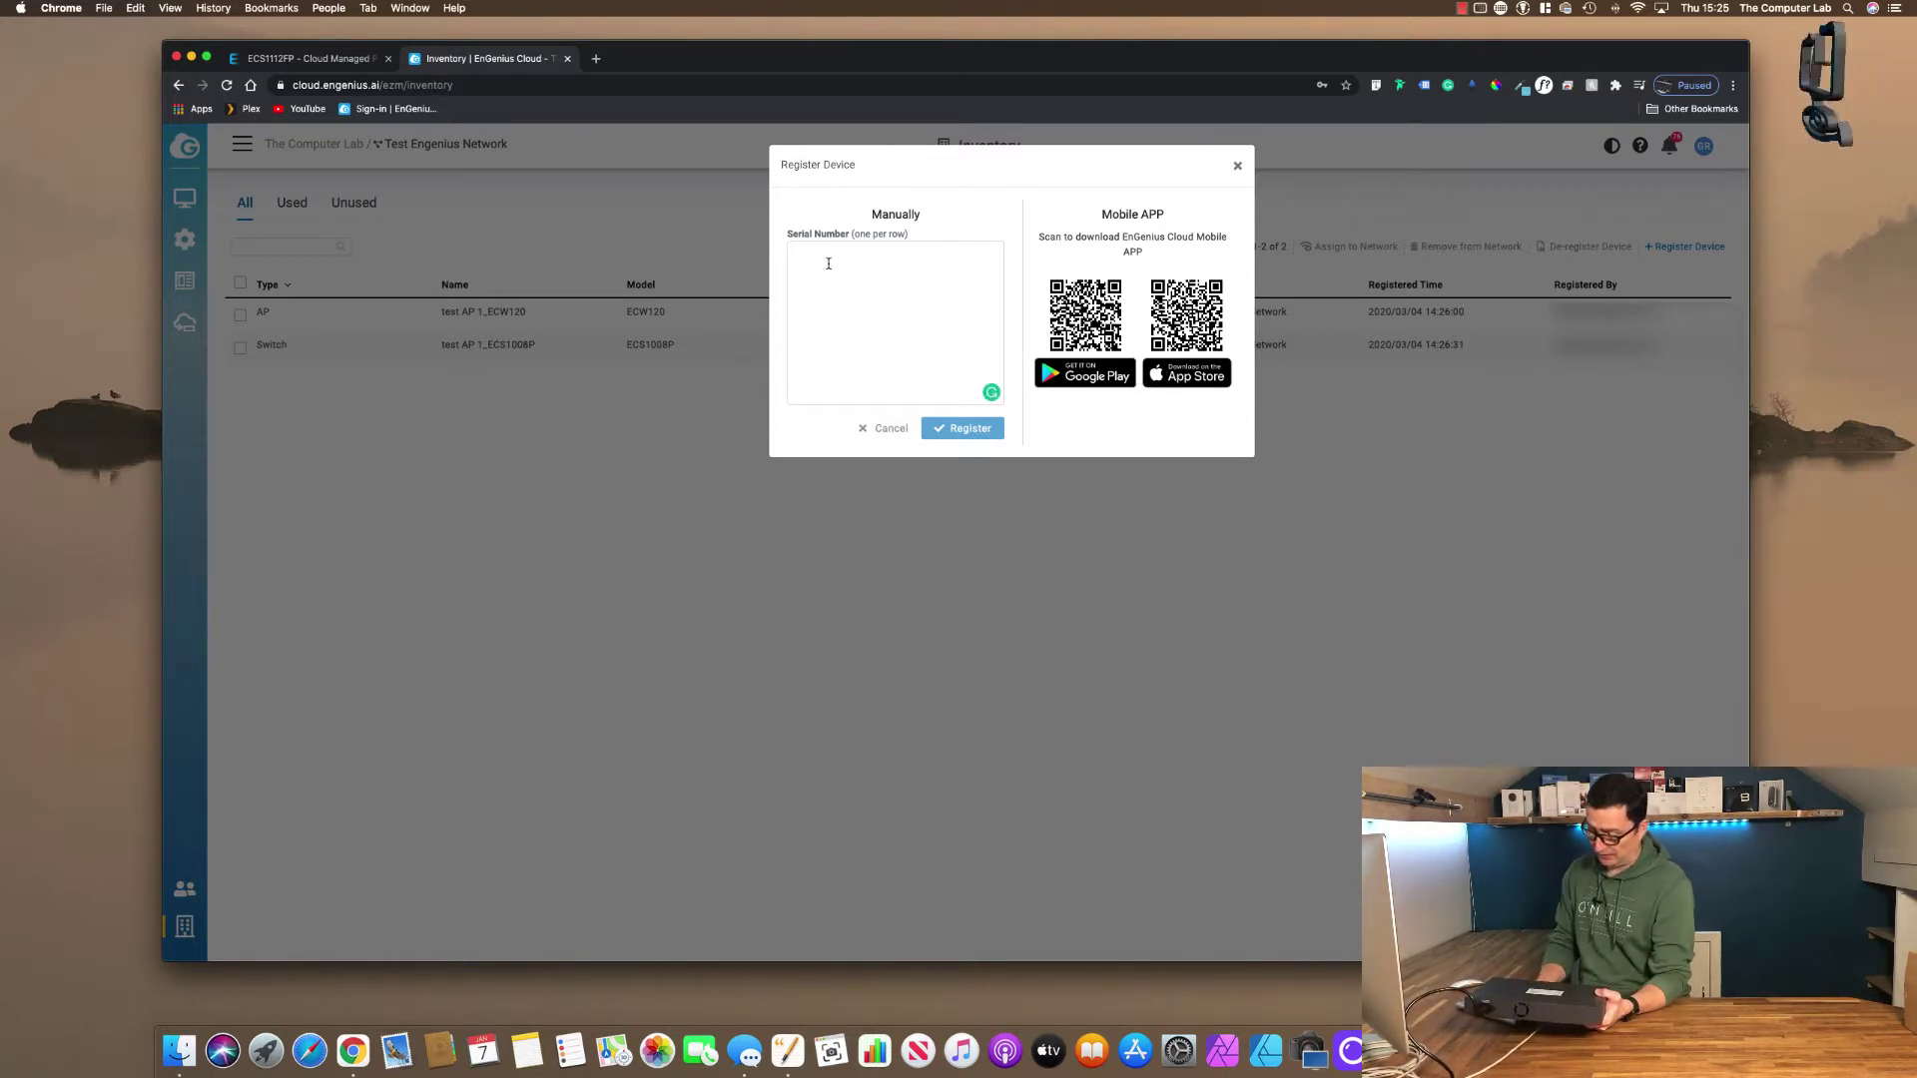
pyautogui.press('super+v')
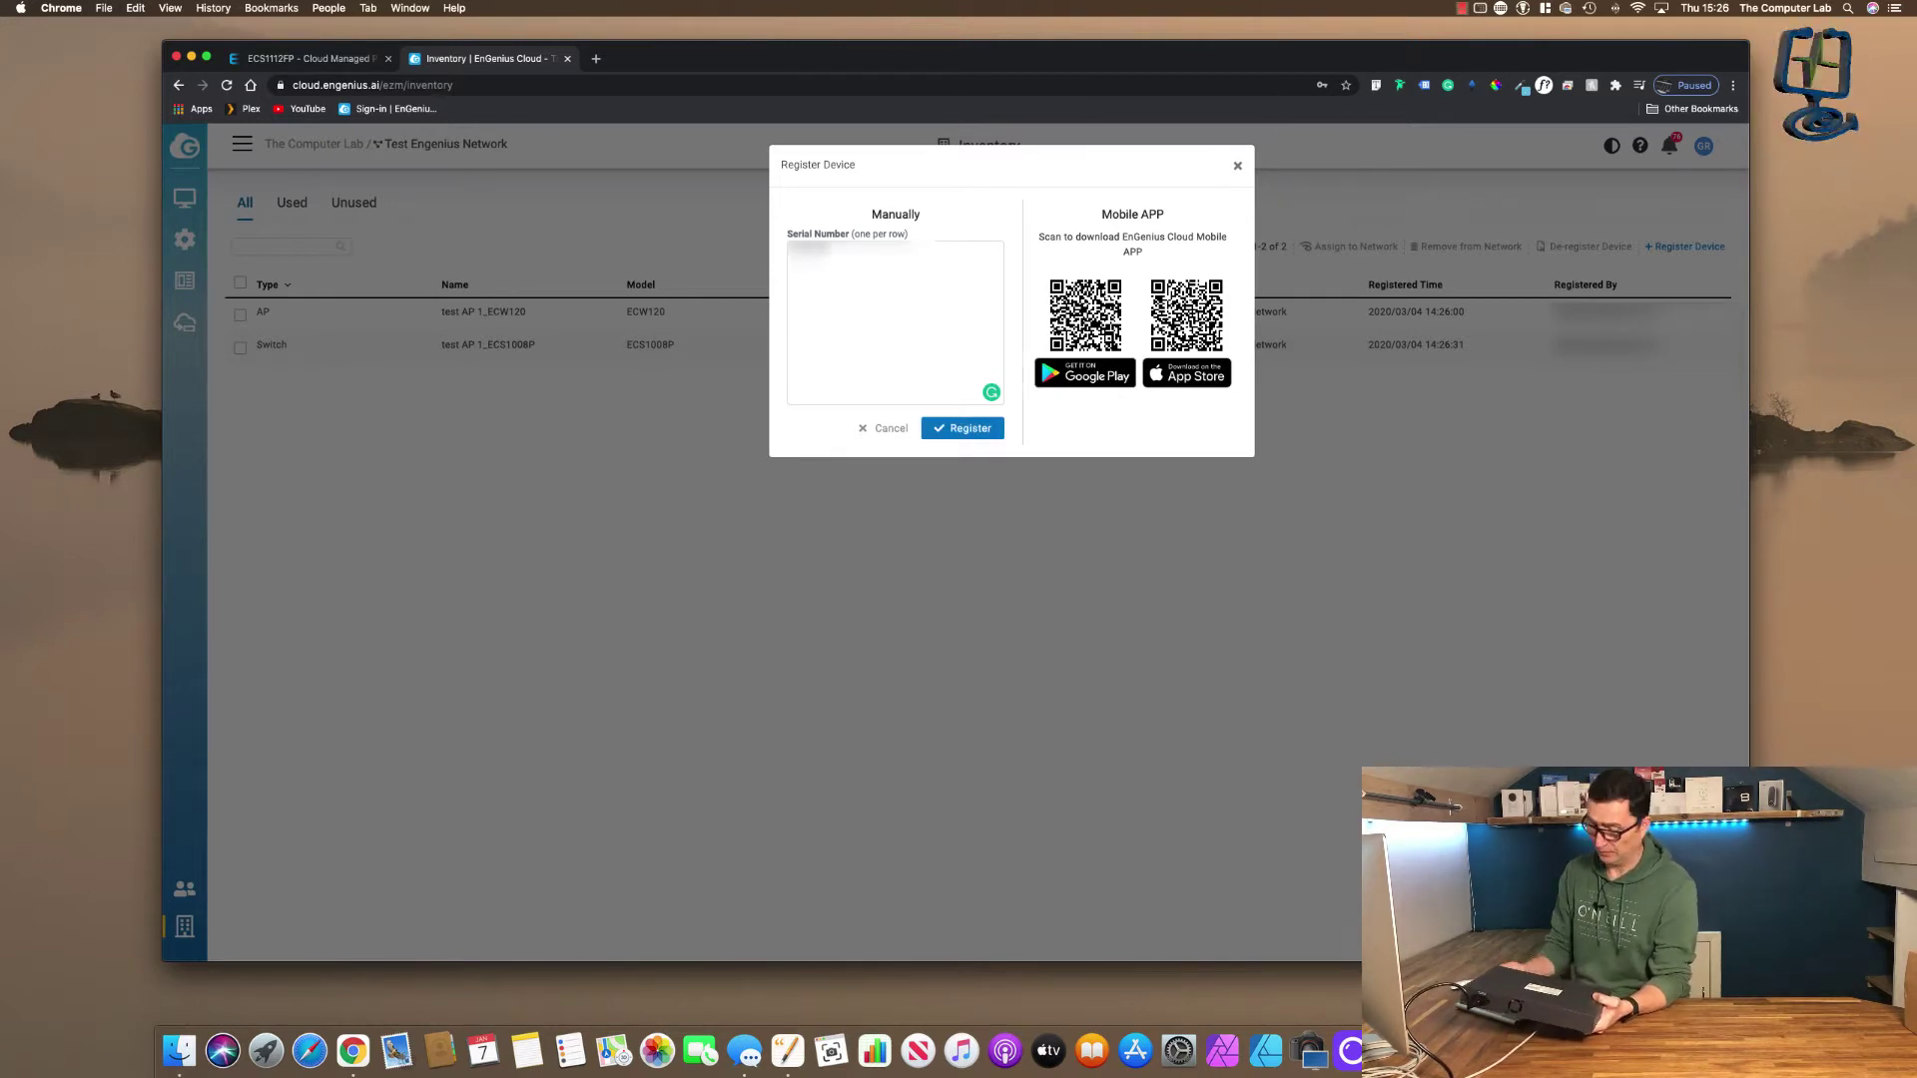
pyautogui.click(950, 427)
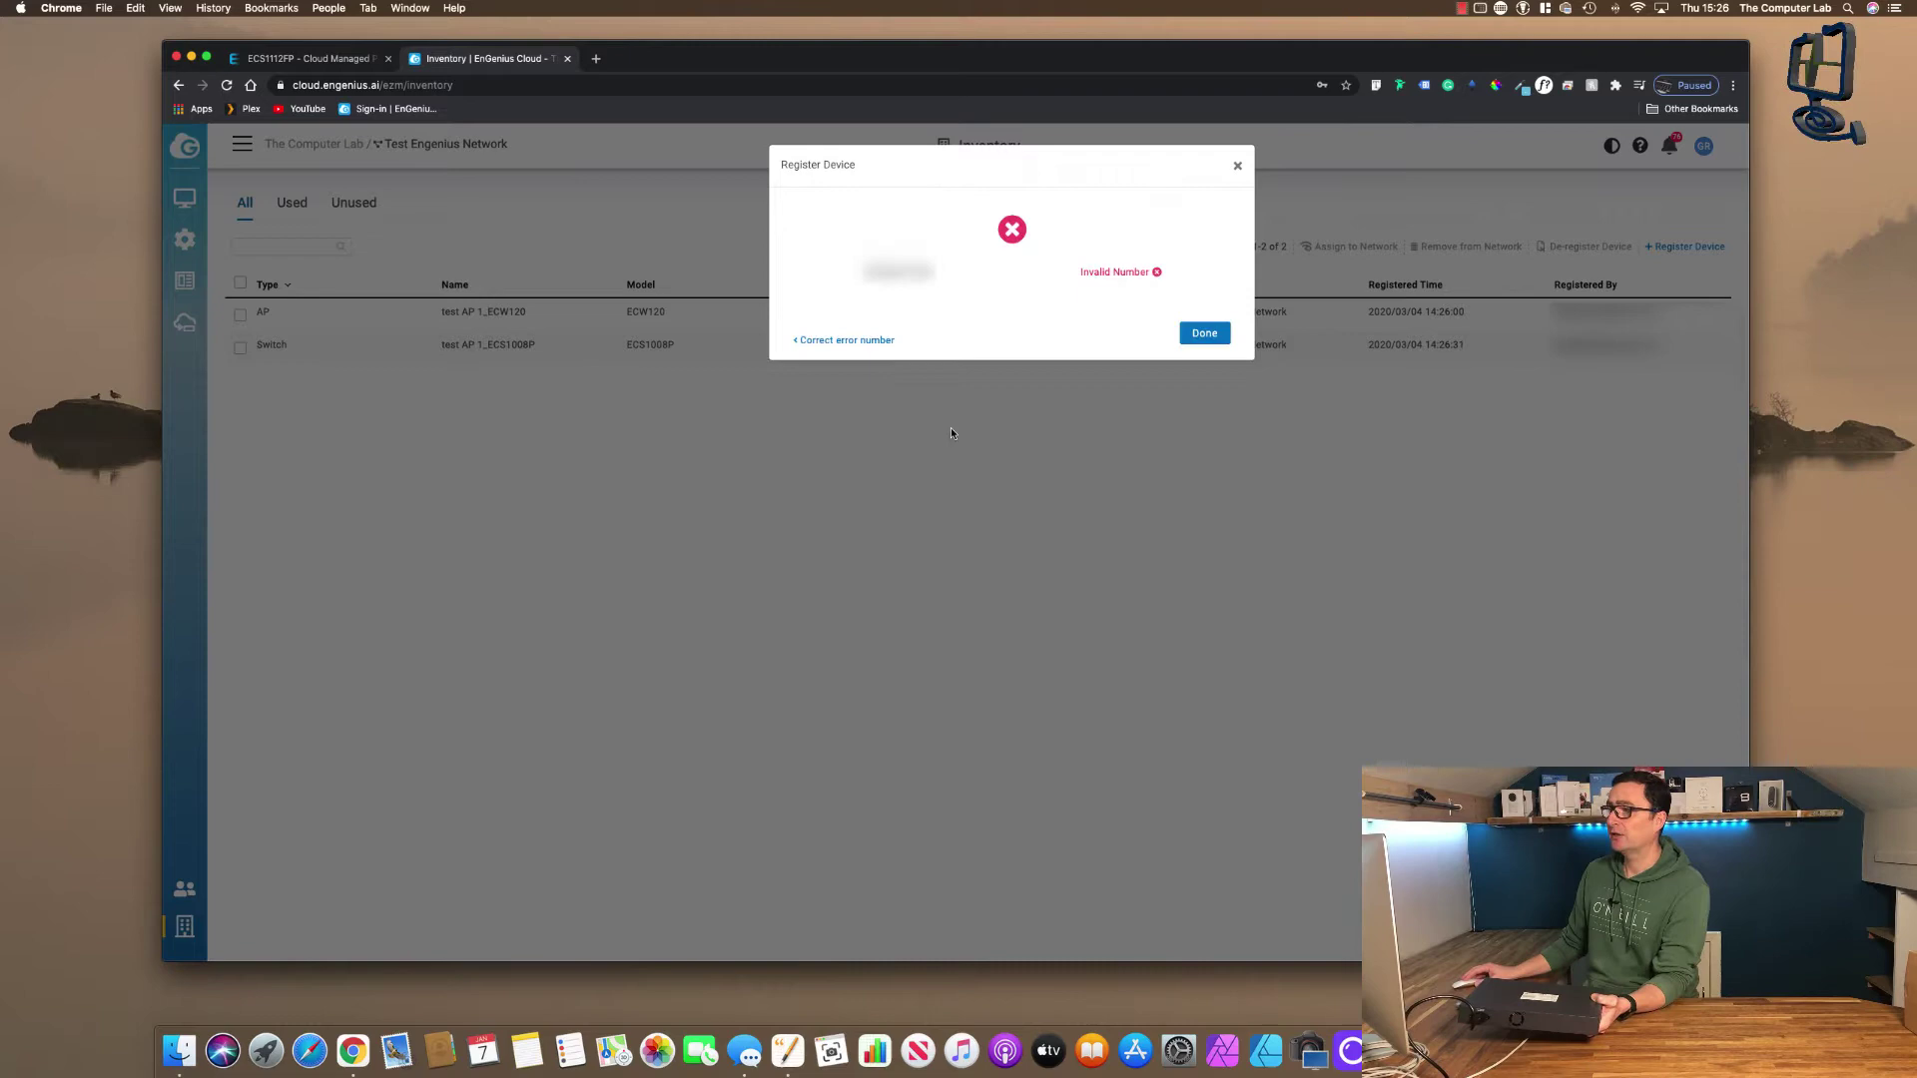
pyautogui.click(947, 429)
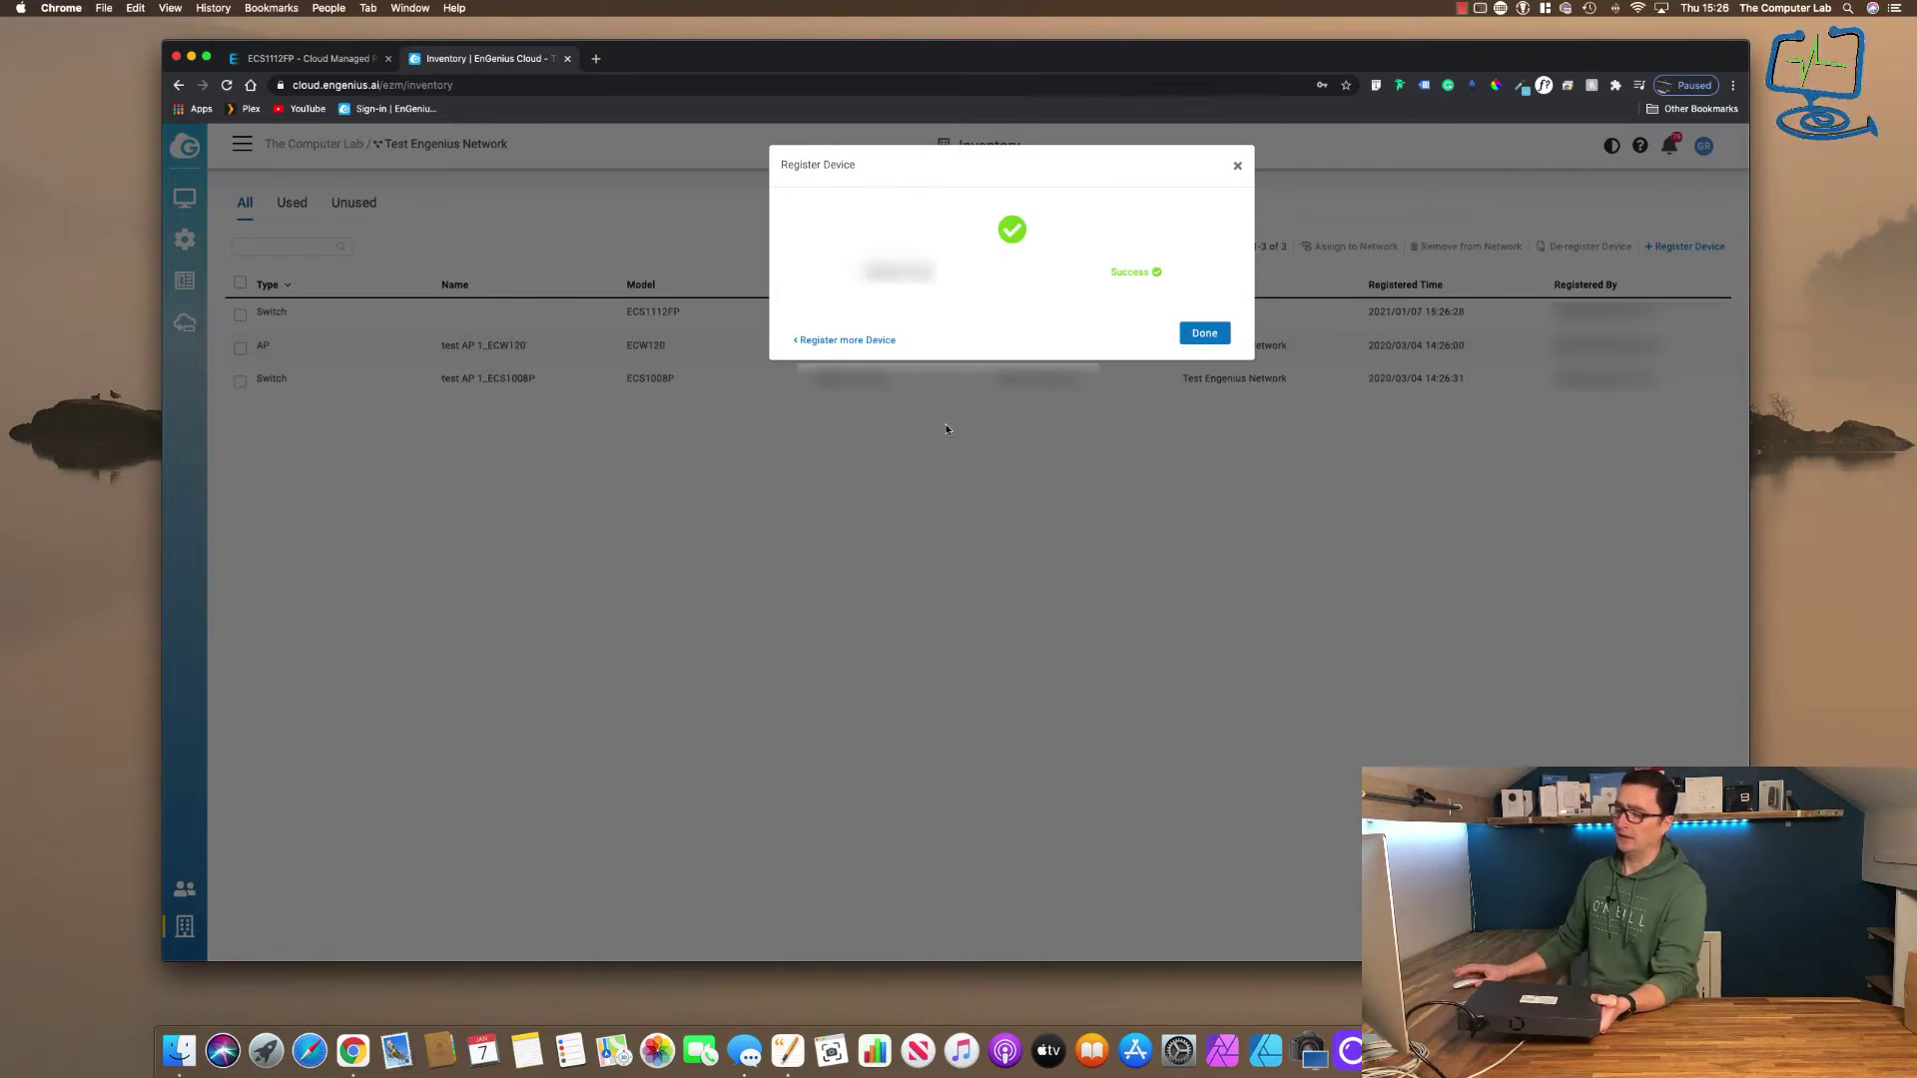
pyautogui.click(1203, 334)
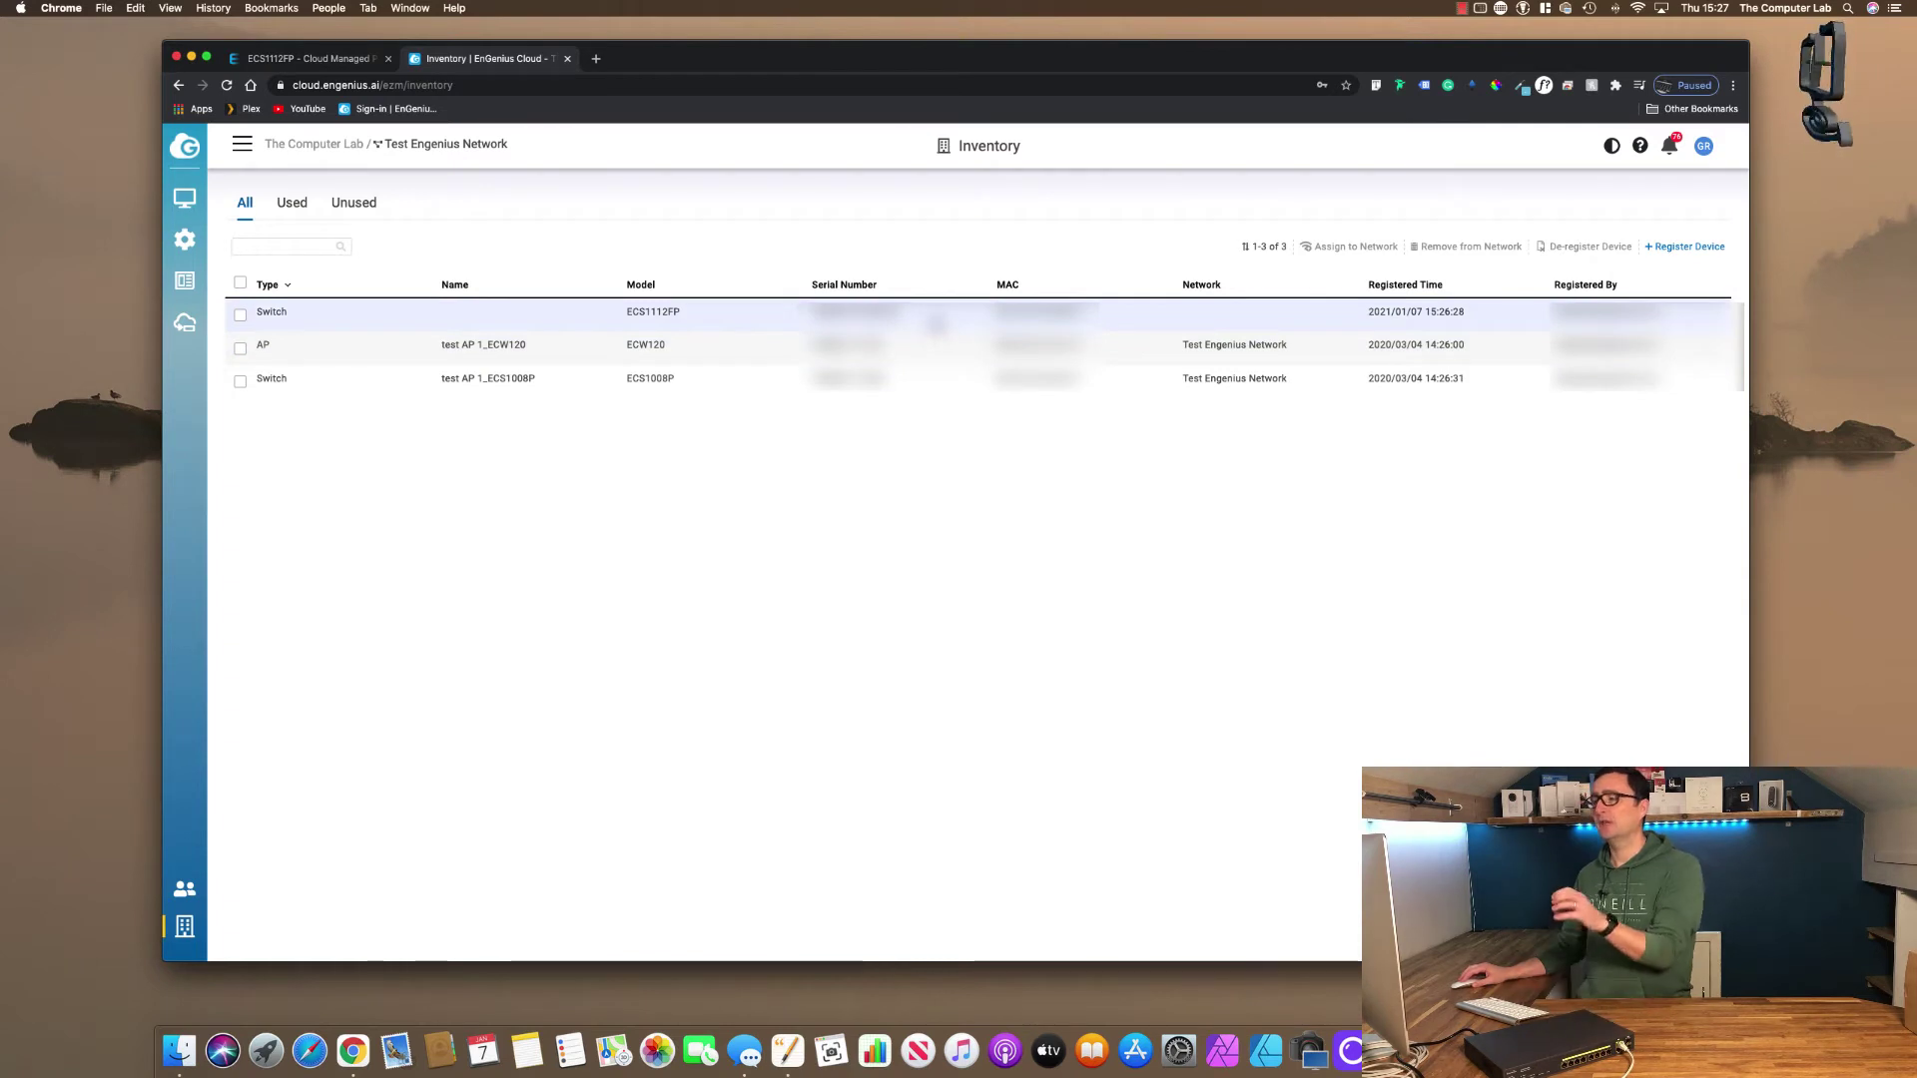
pyautogui.moveTo(184, 281)
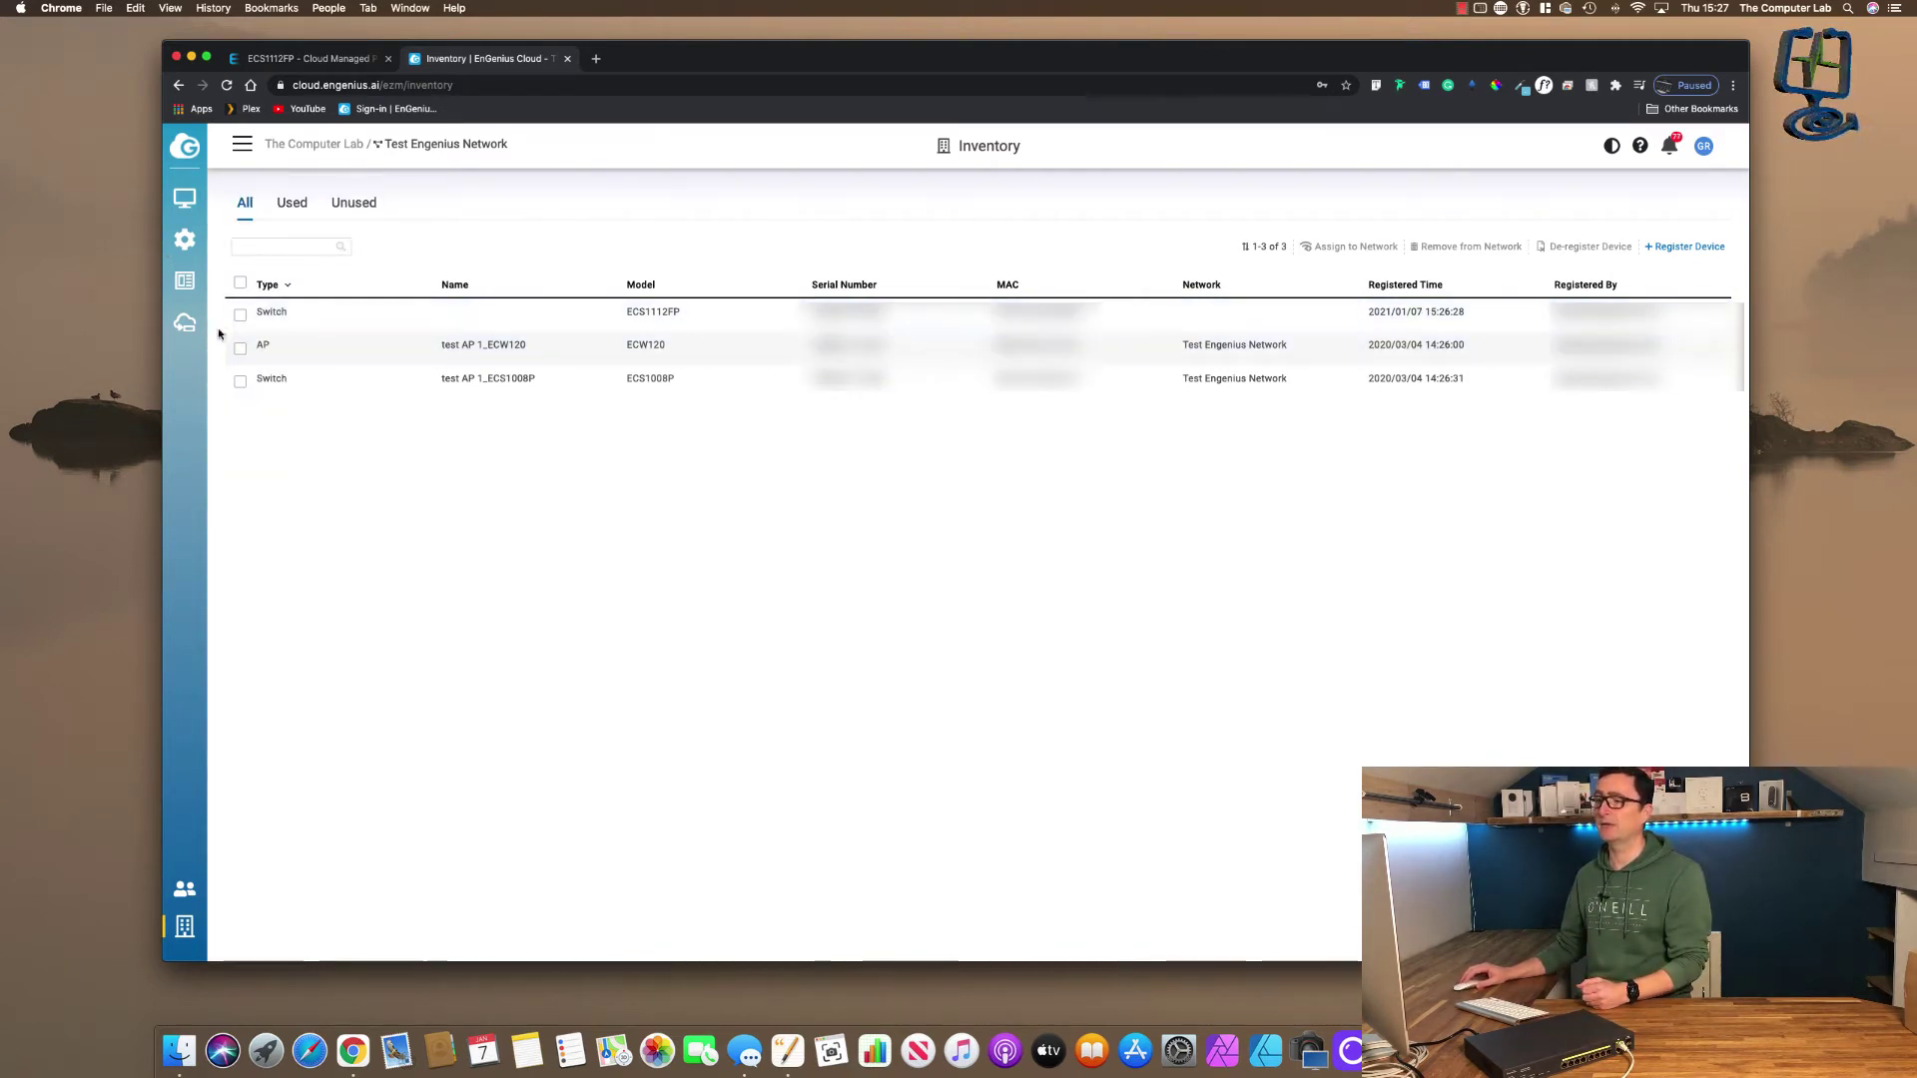
pyautogui.moveTo(185, 199)
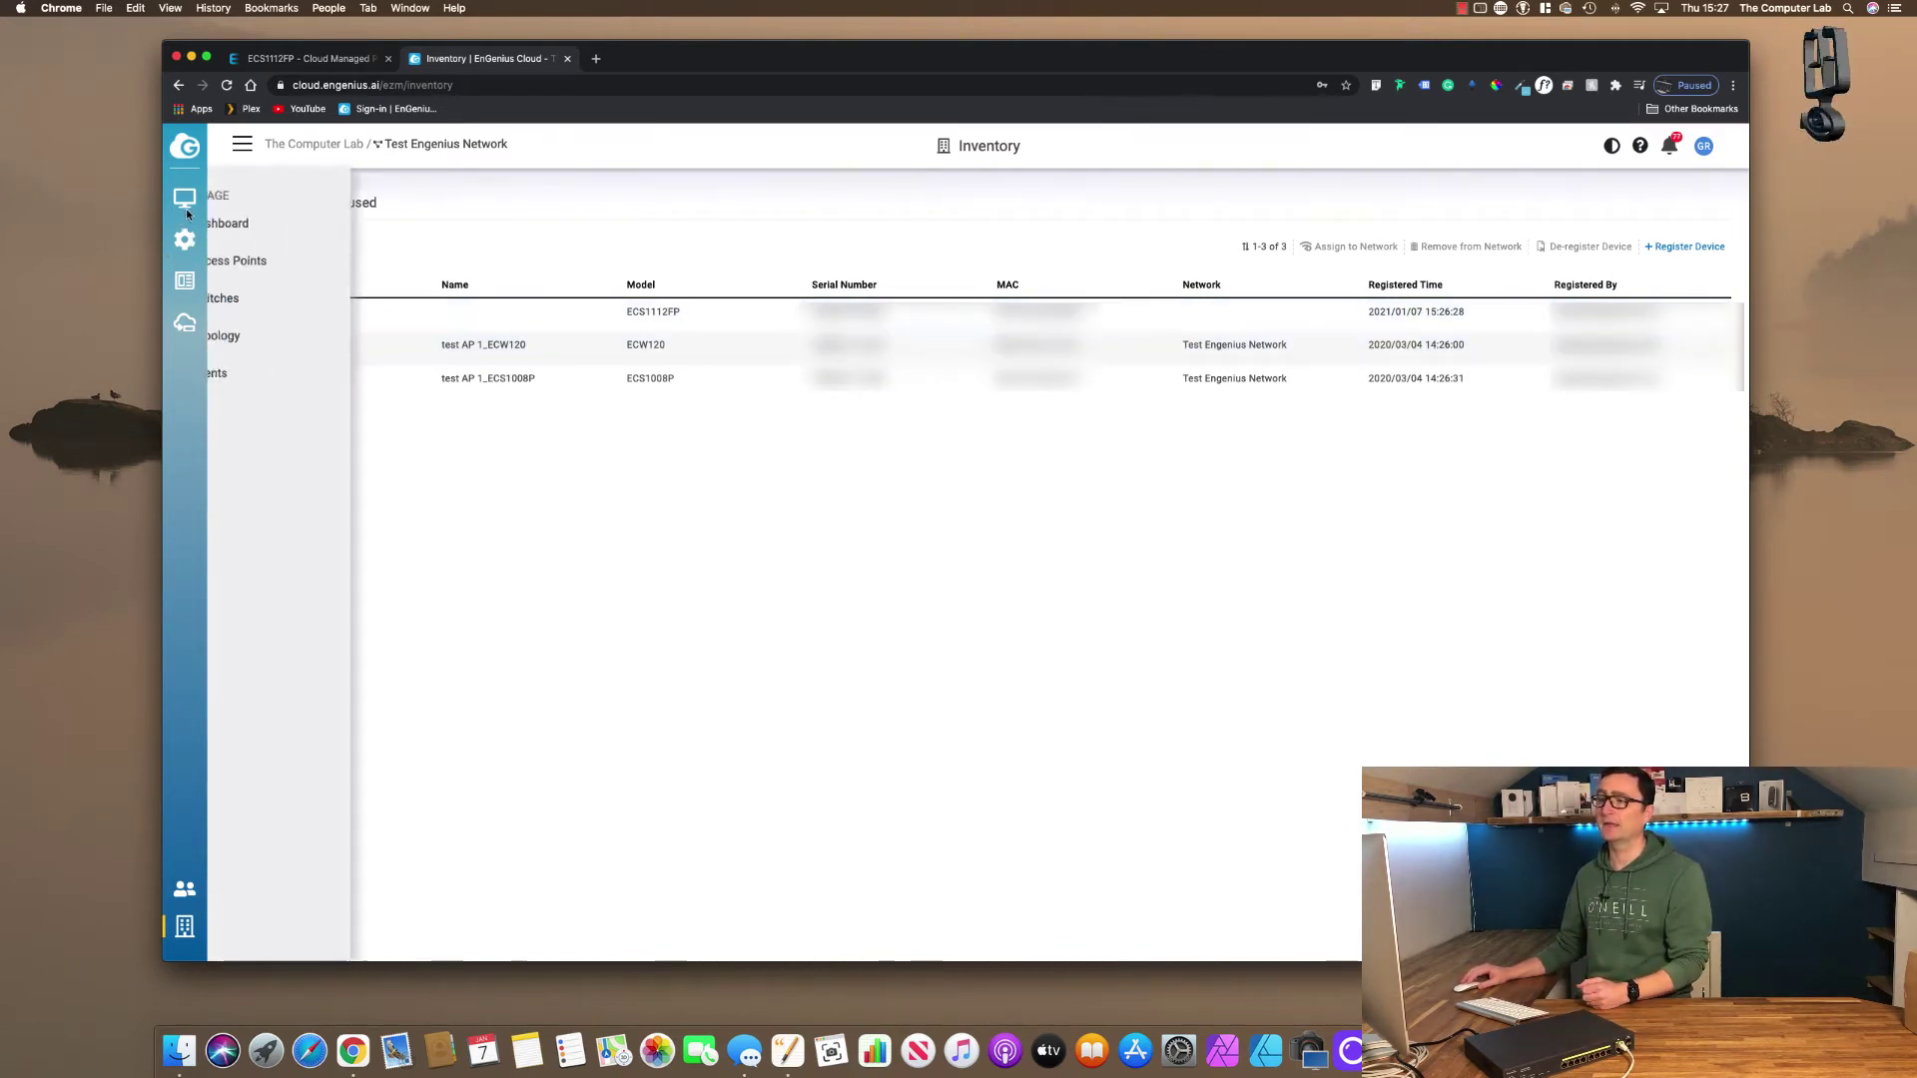
pyautogui.click(264, 228)
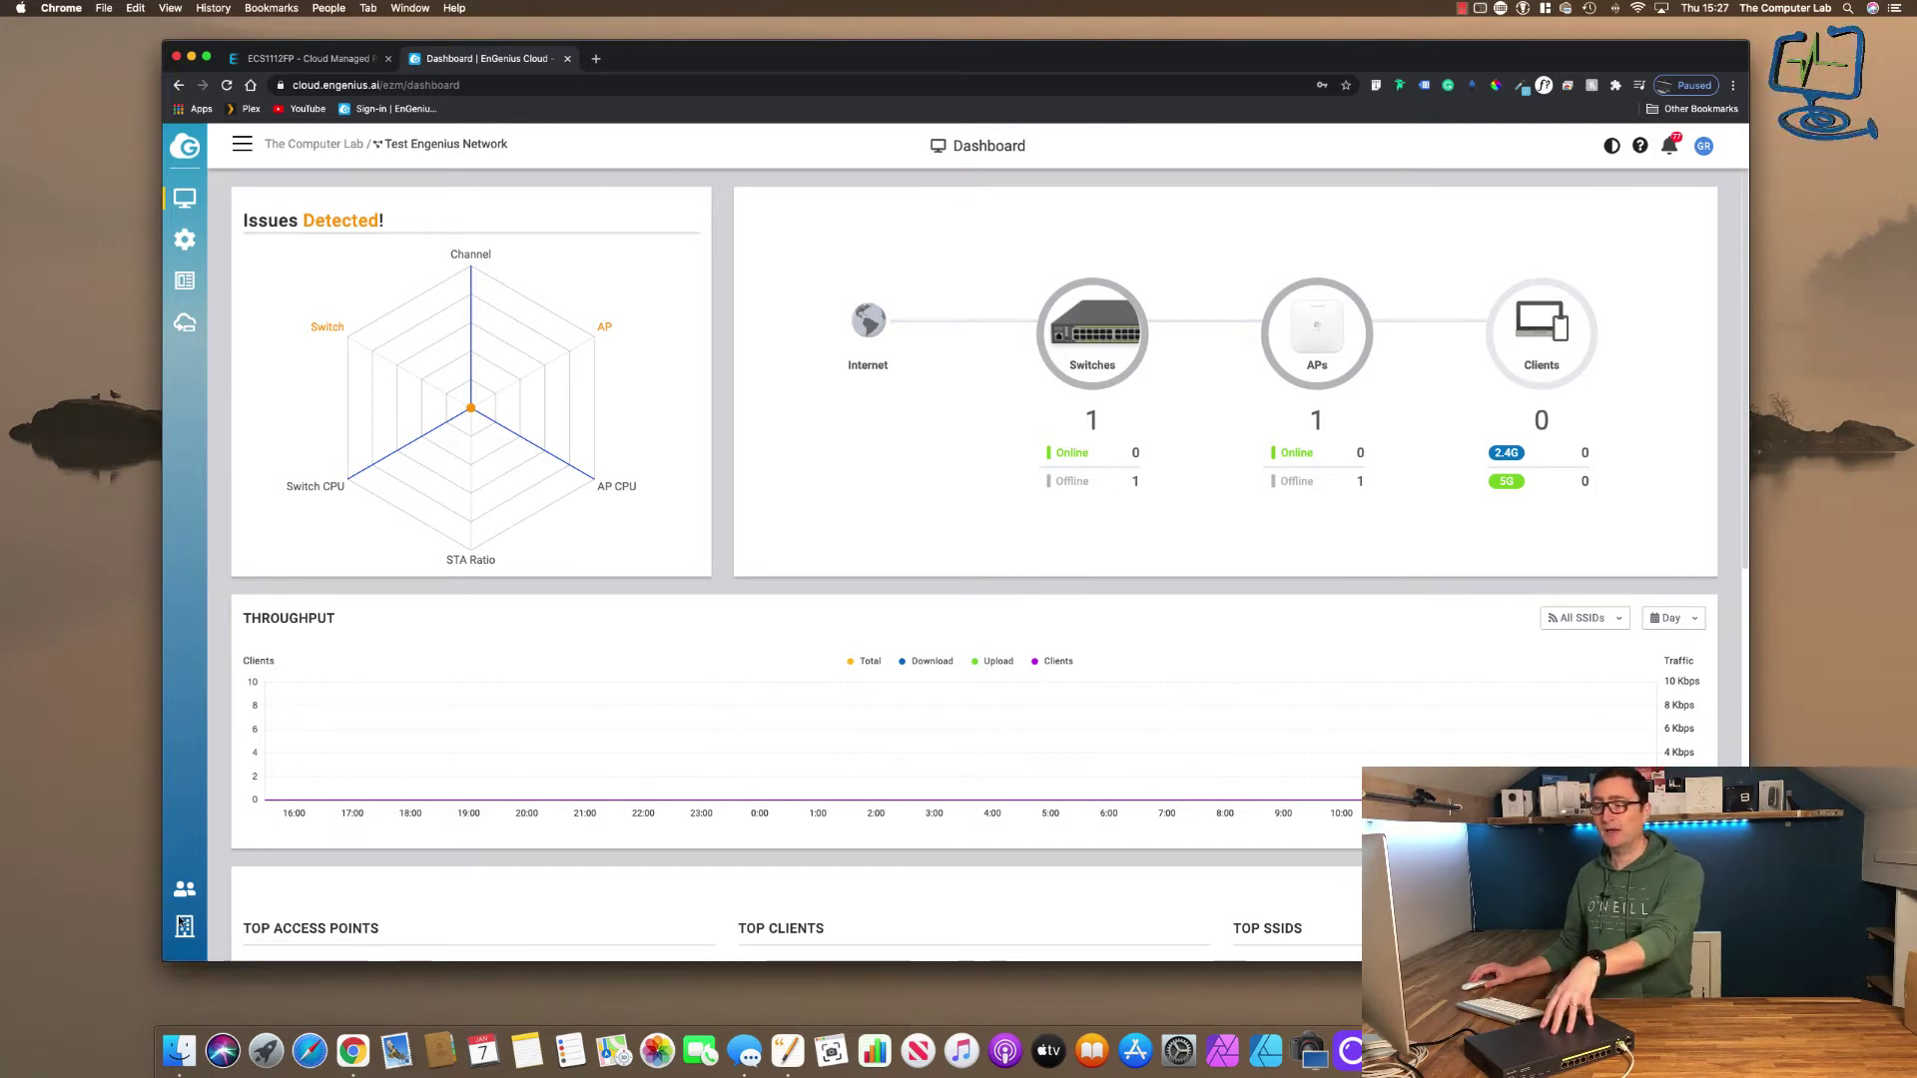
pyautogui.moveTo(185, 239)
pyautogui.click(301, 240)
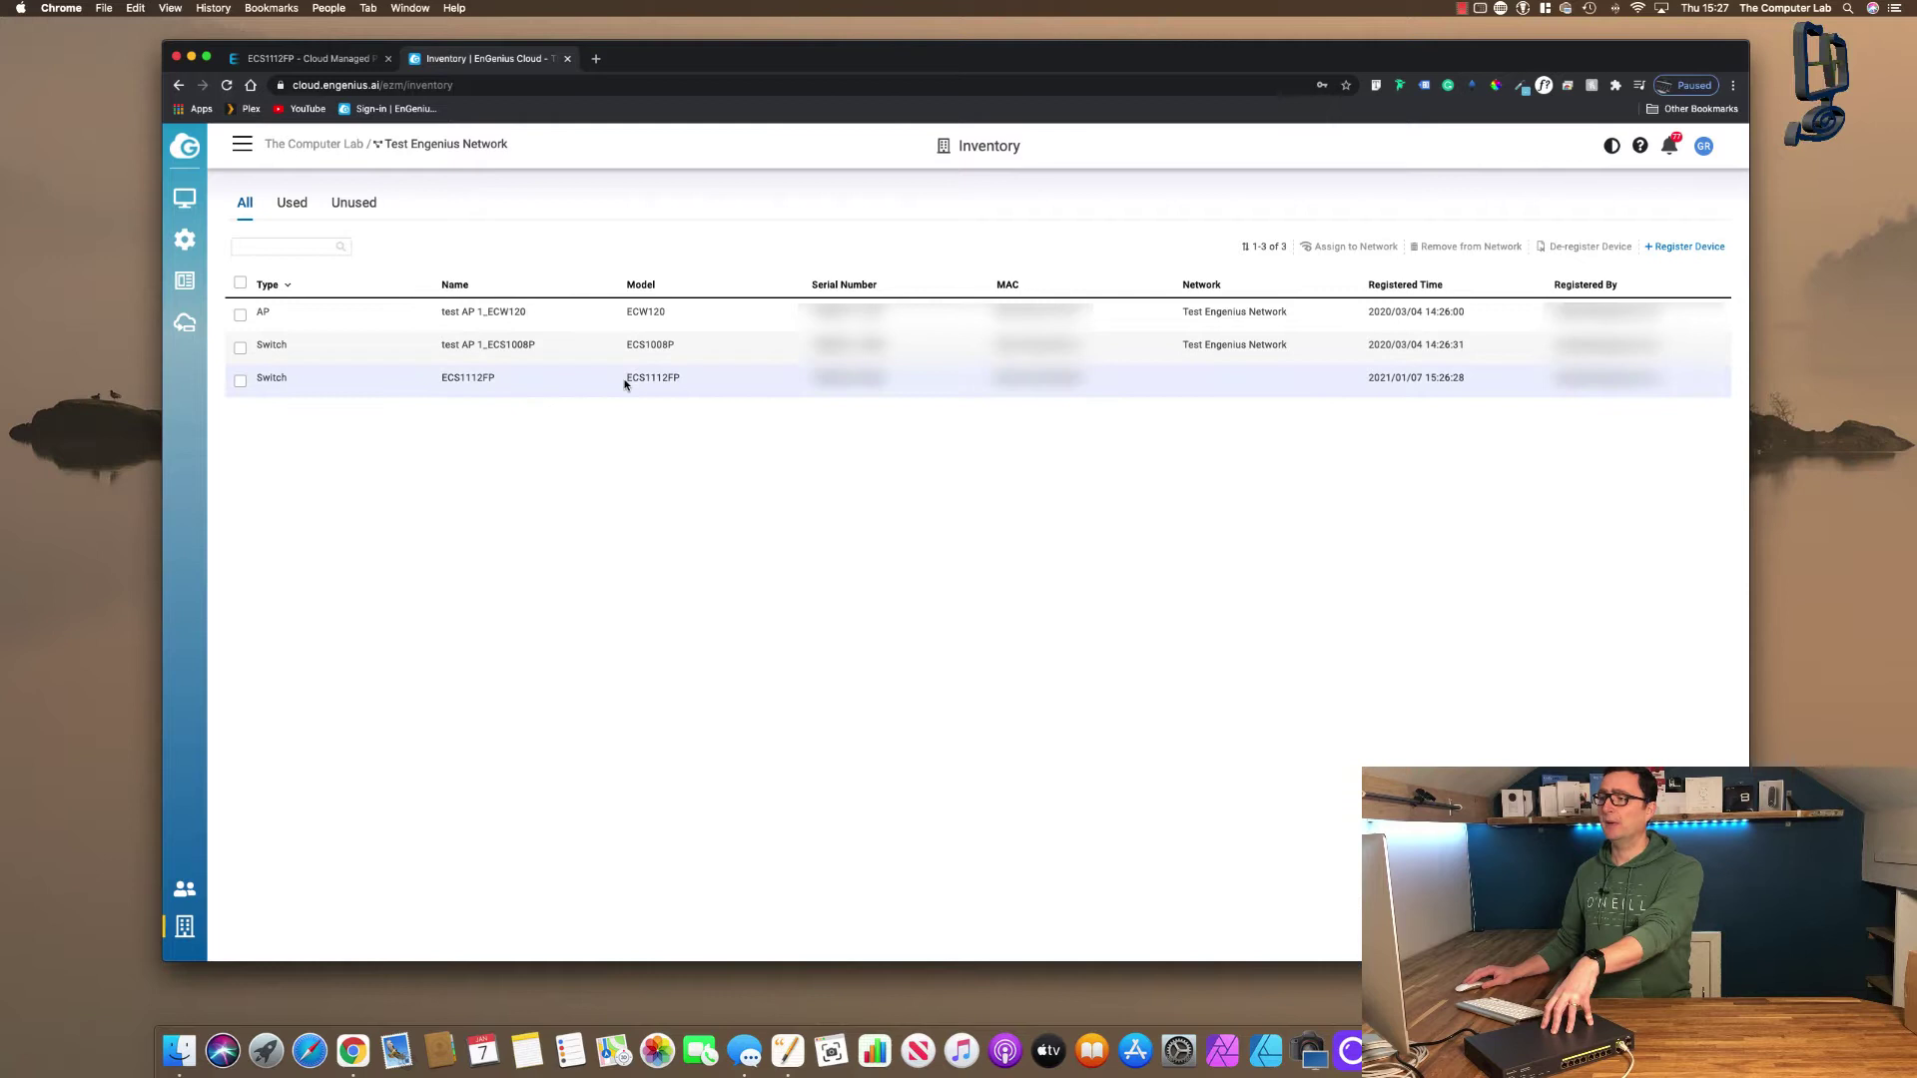
# - Assign the ECS1112FP switch in the inventory to Test Engenius Network
pyautogui.click(241, 381)
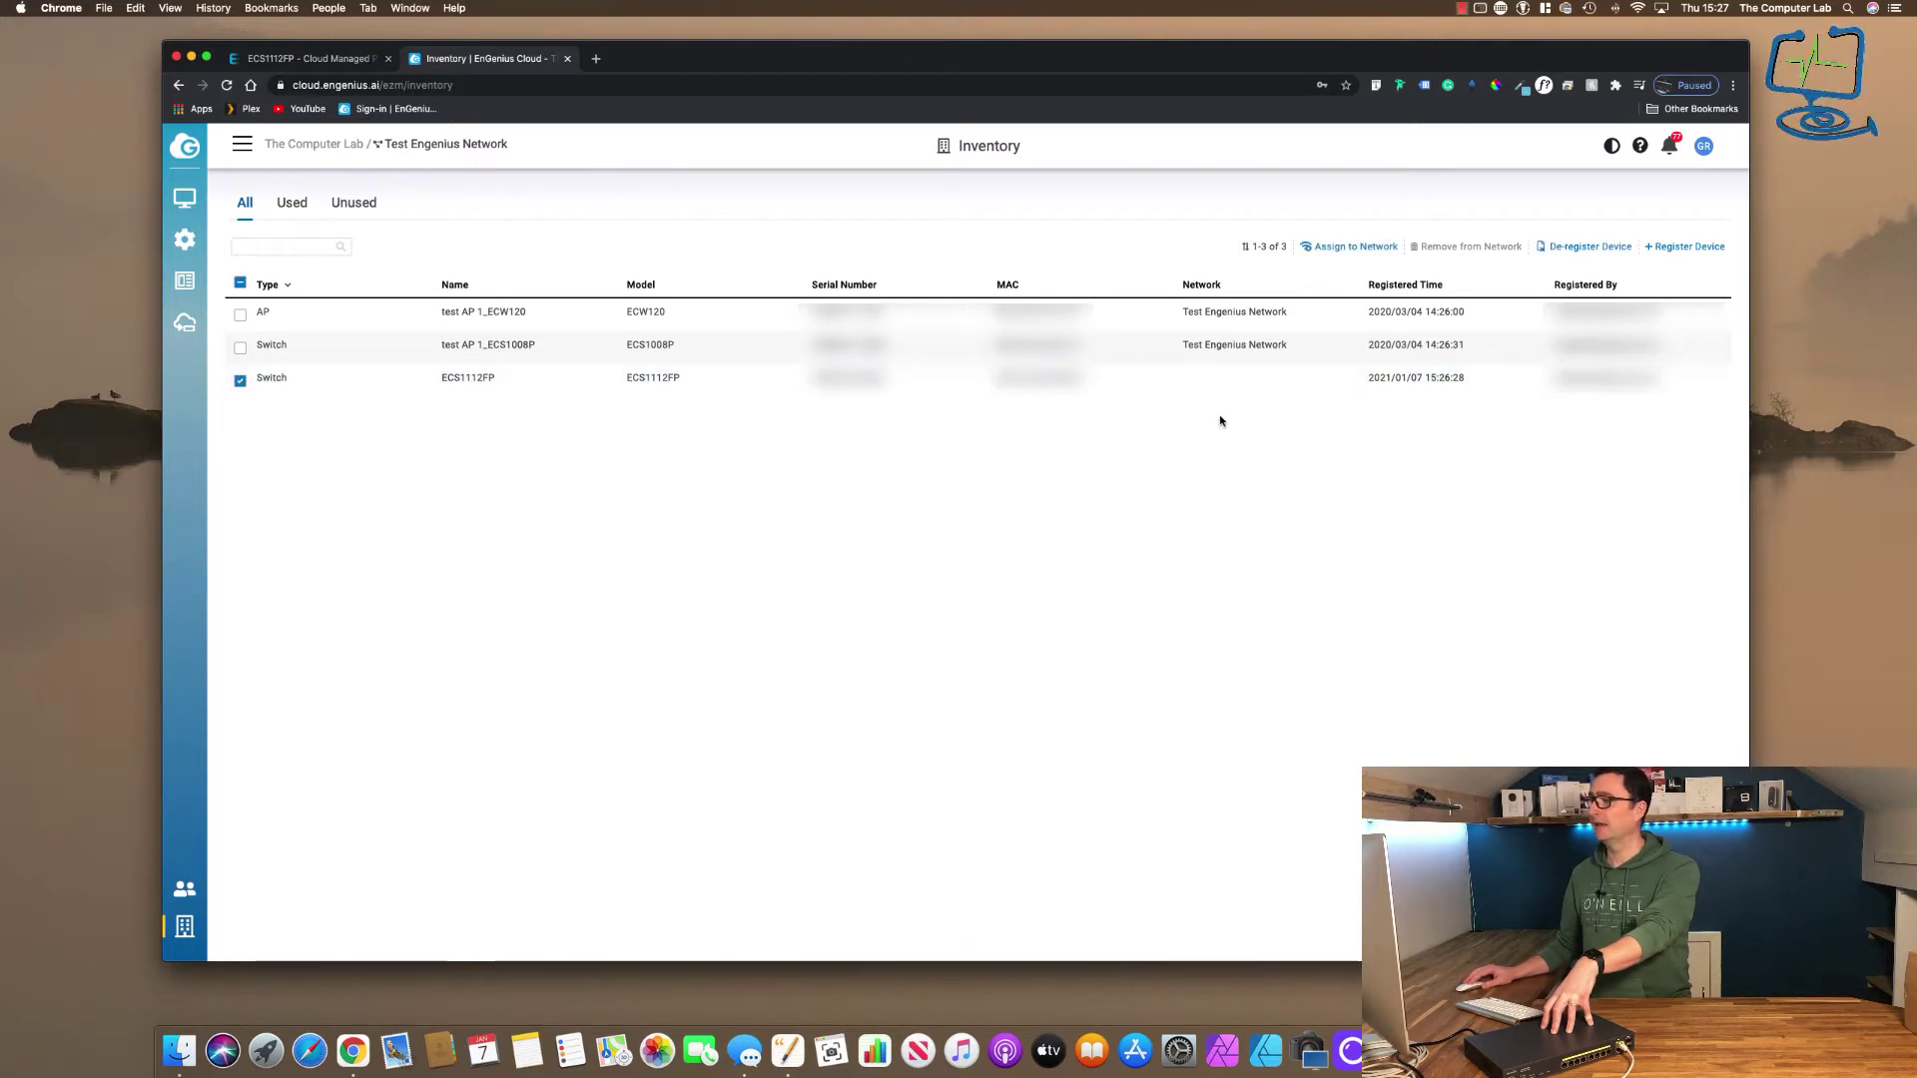
pyautogui.click(1347, 250)
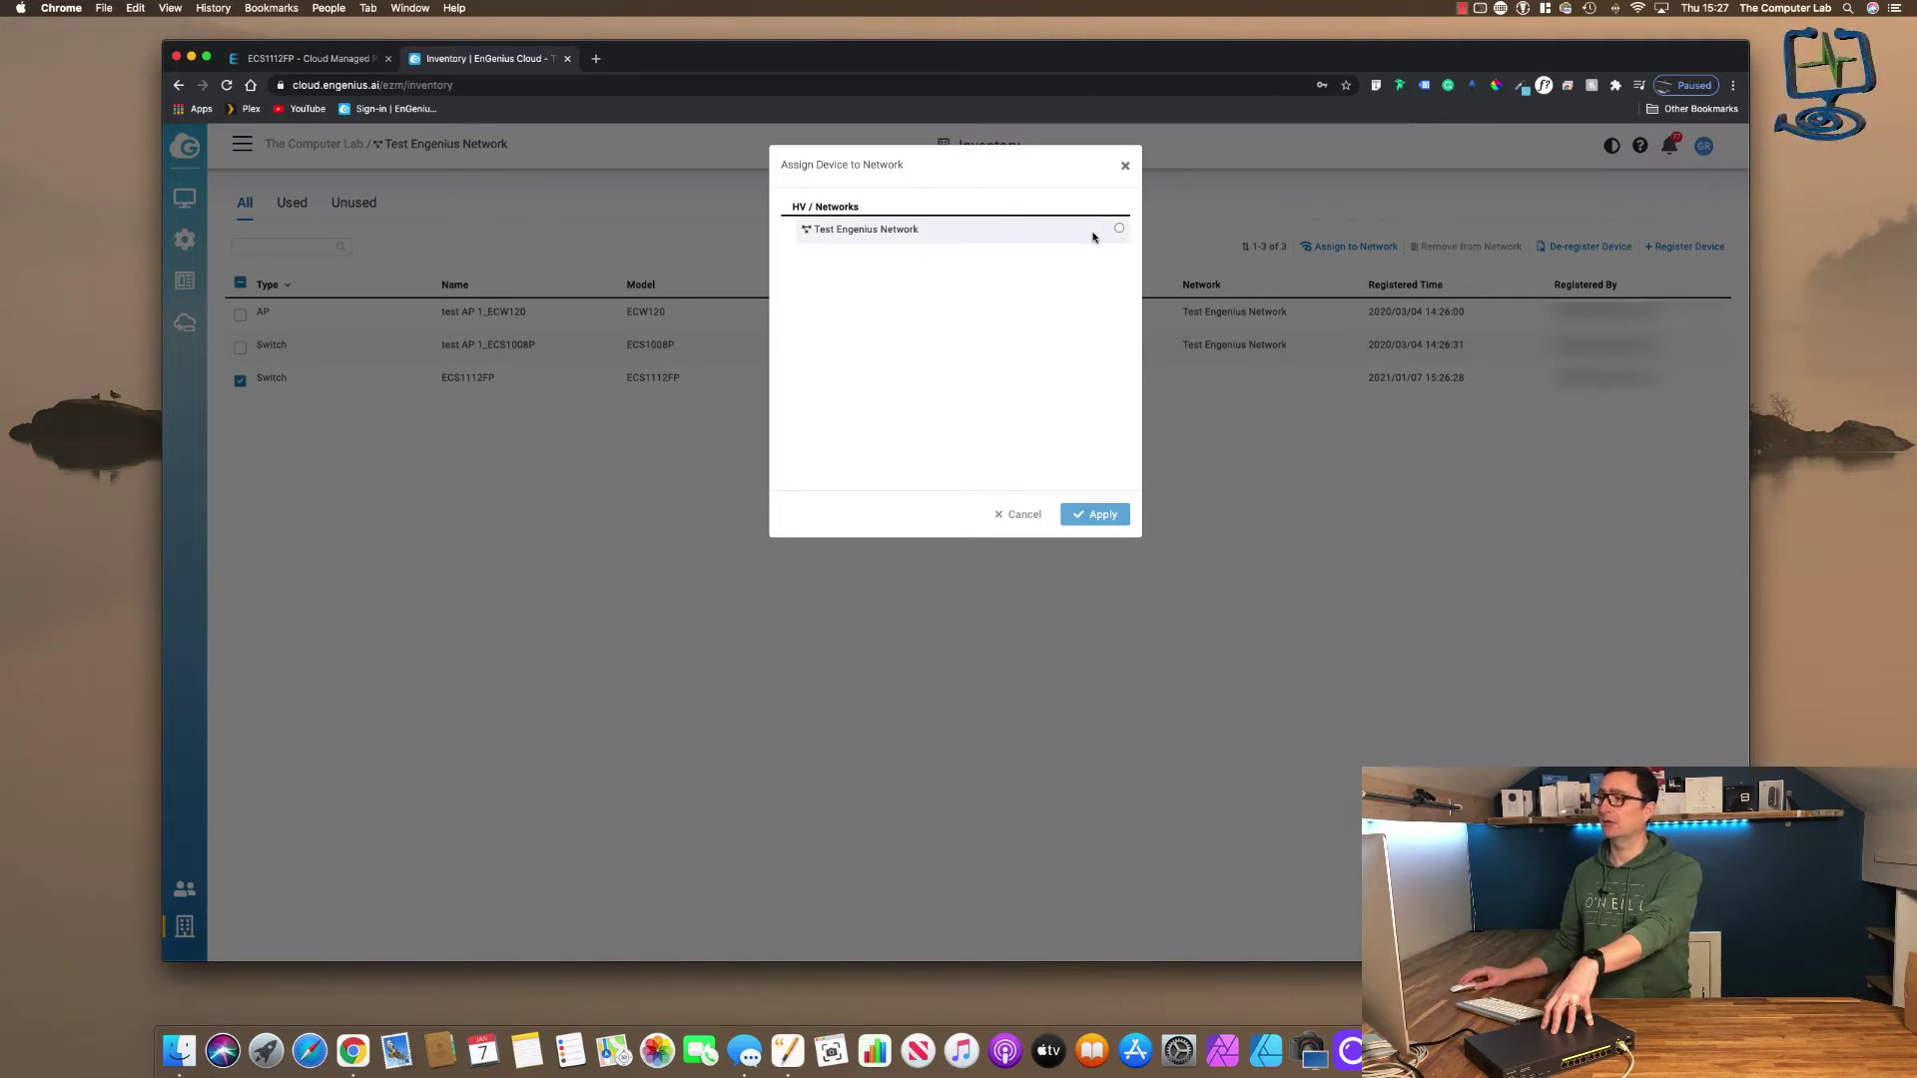
pyautogui.click(1119, 229)
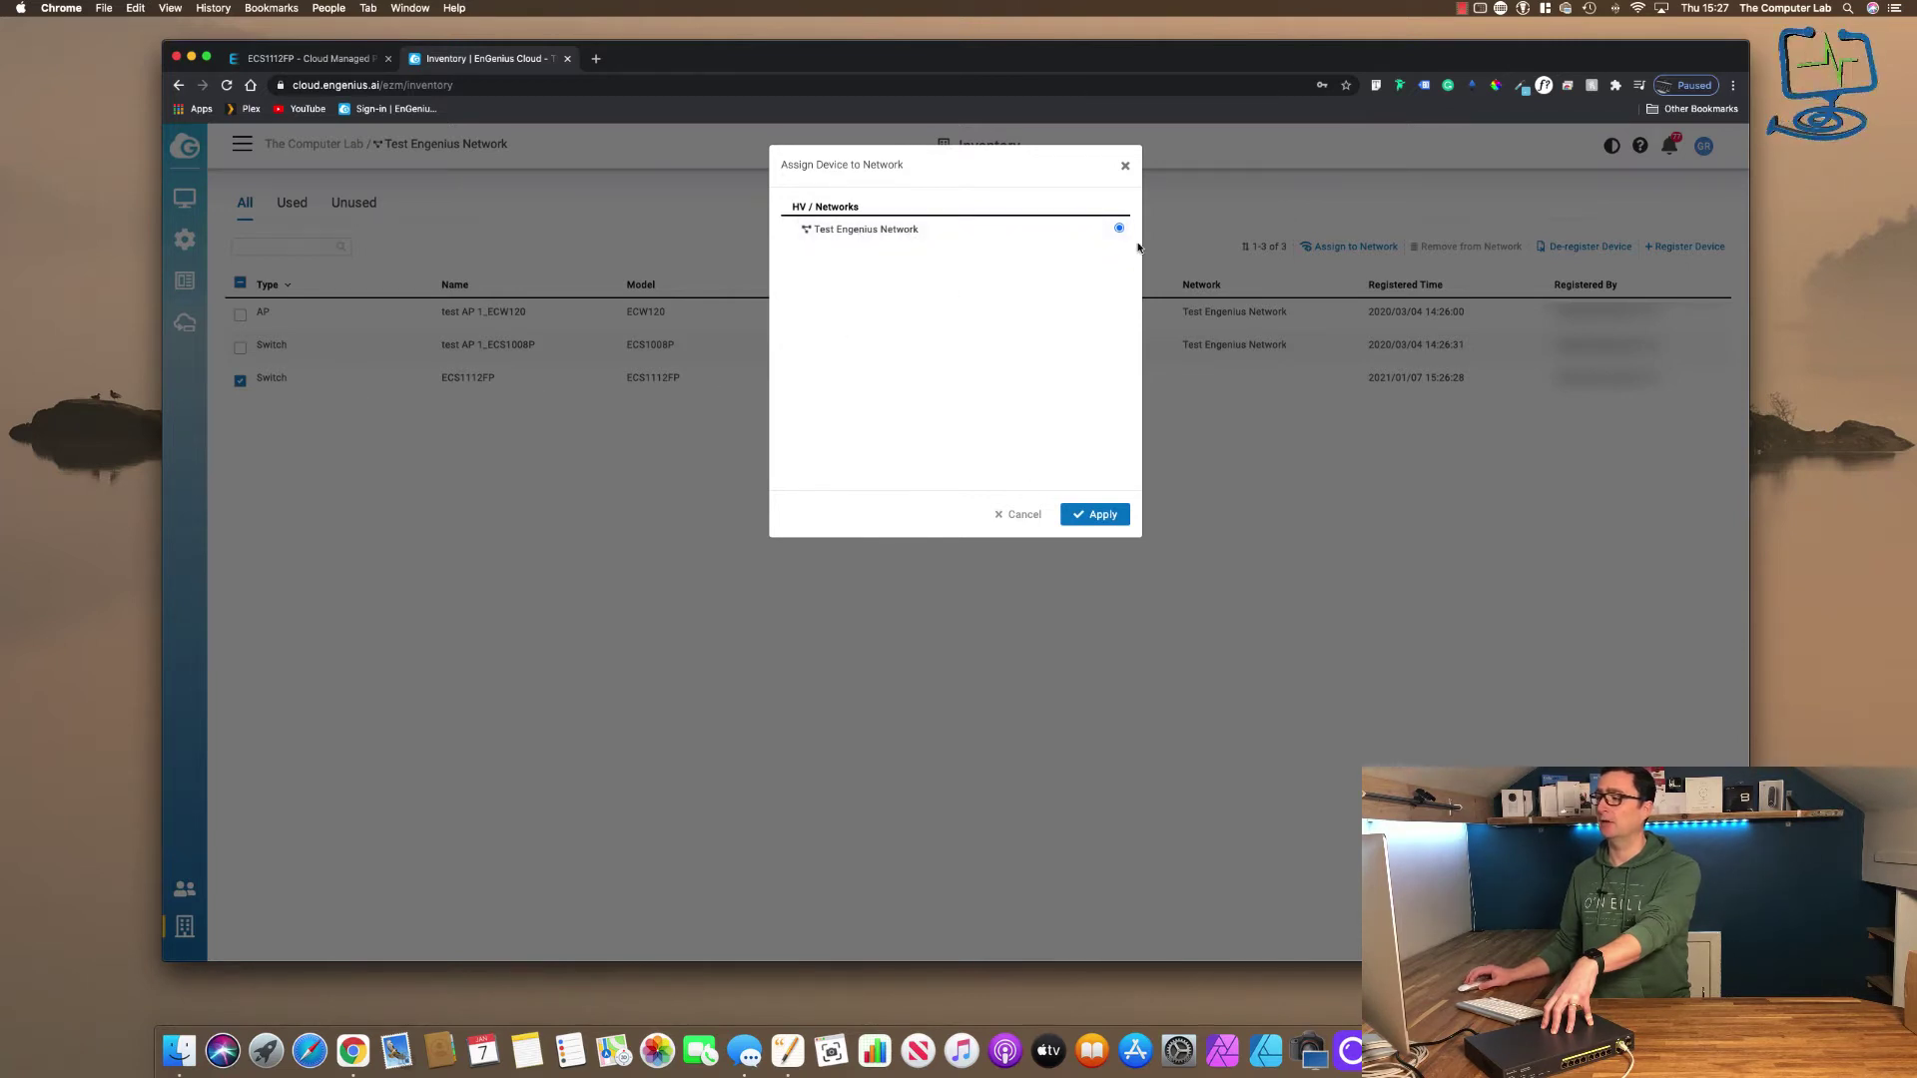
pyautogui.click(1104, 513)
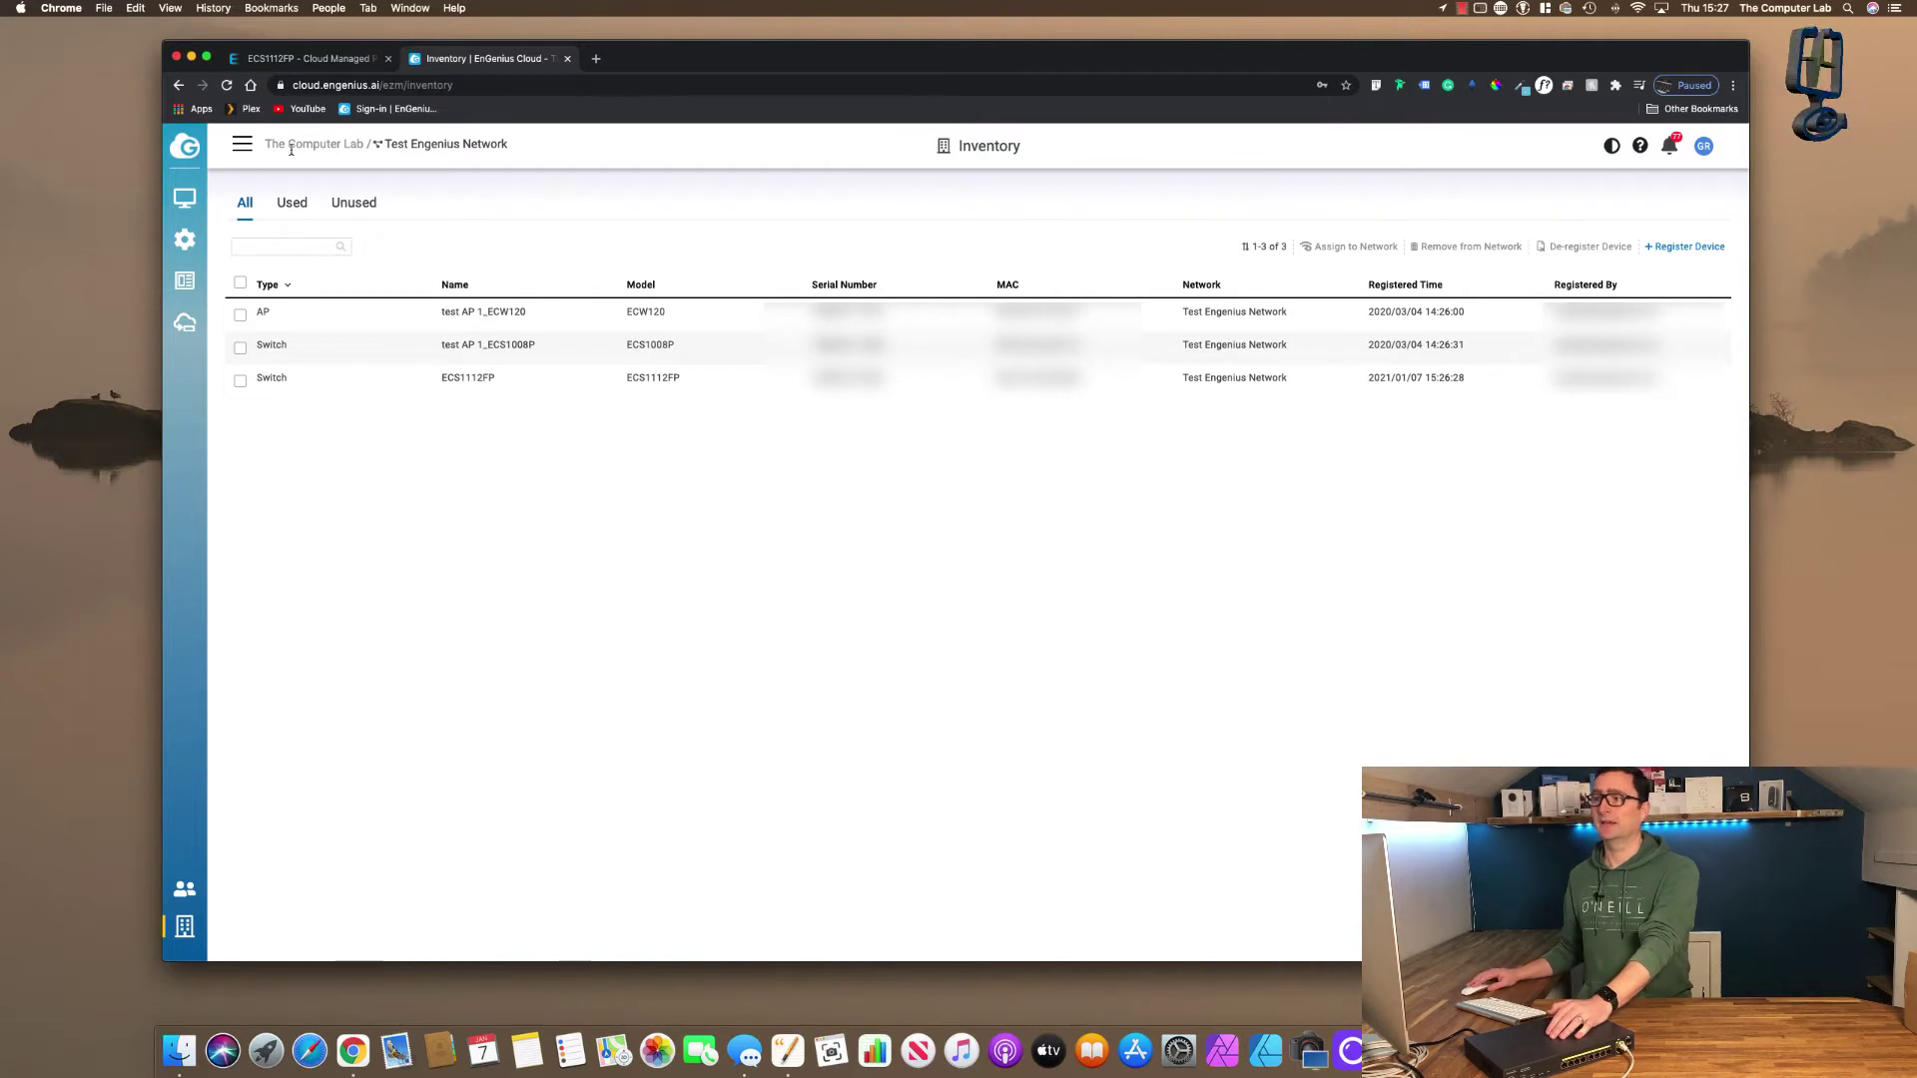
# - Return to the Test Engenius Network dashboard, now counting 2 offline switches
pyautogui.moveTo(268, 144); pyautogui.dragTo(504, 147)
pyautogui.click(504, 146)
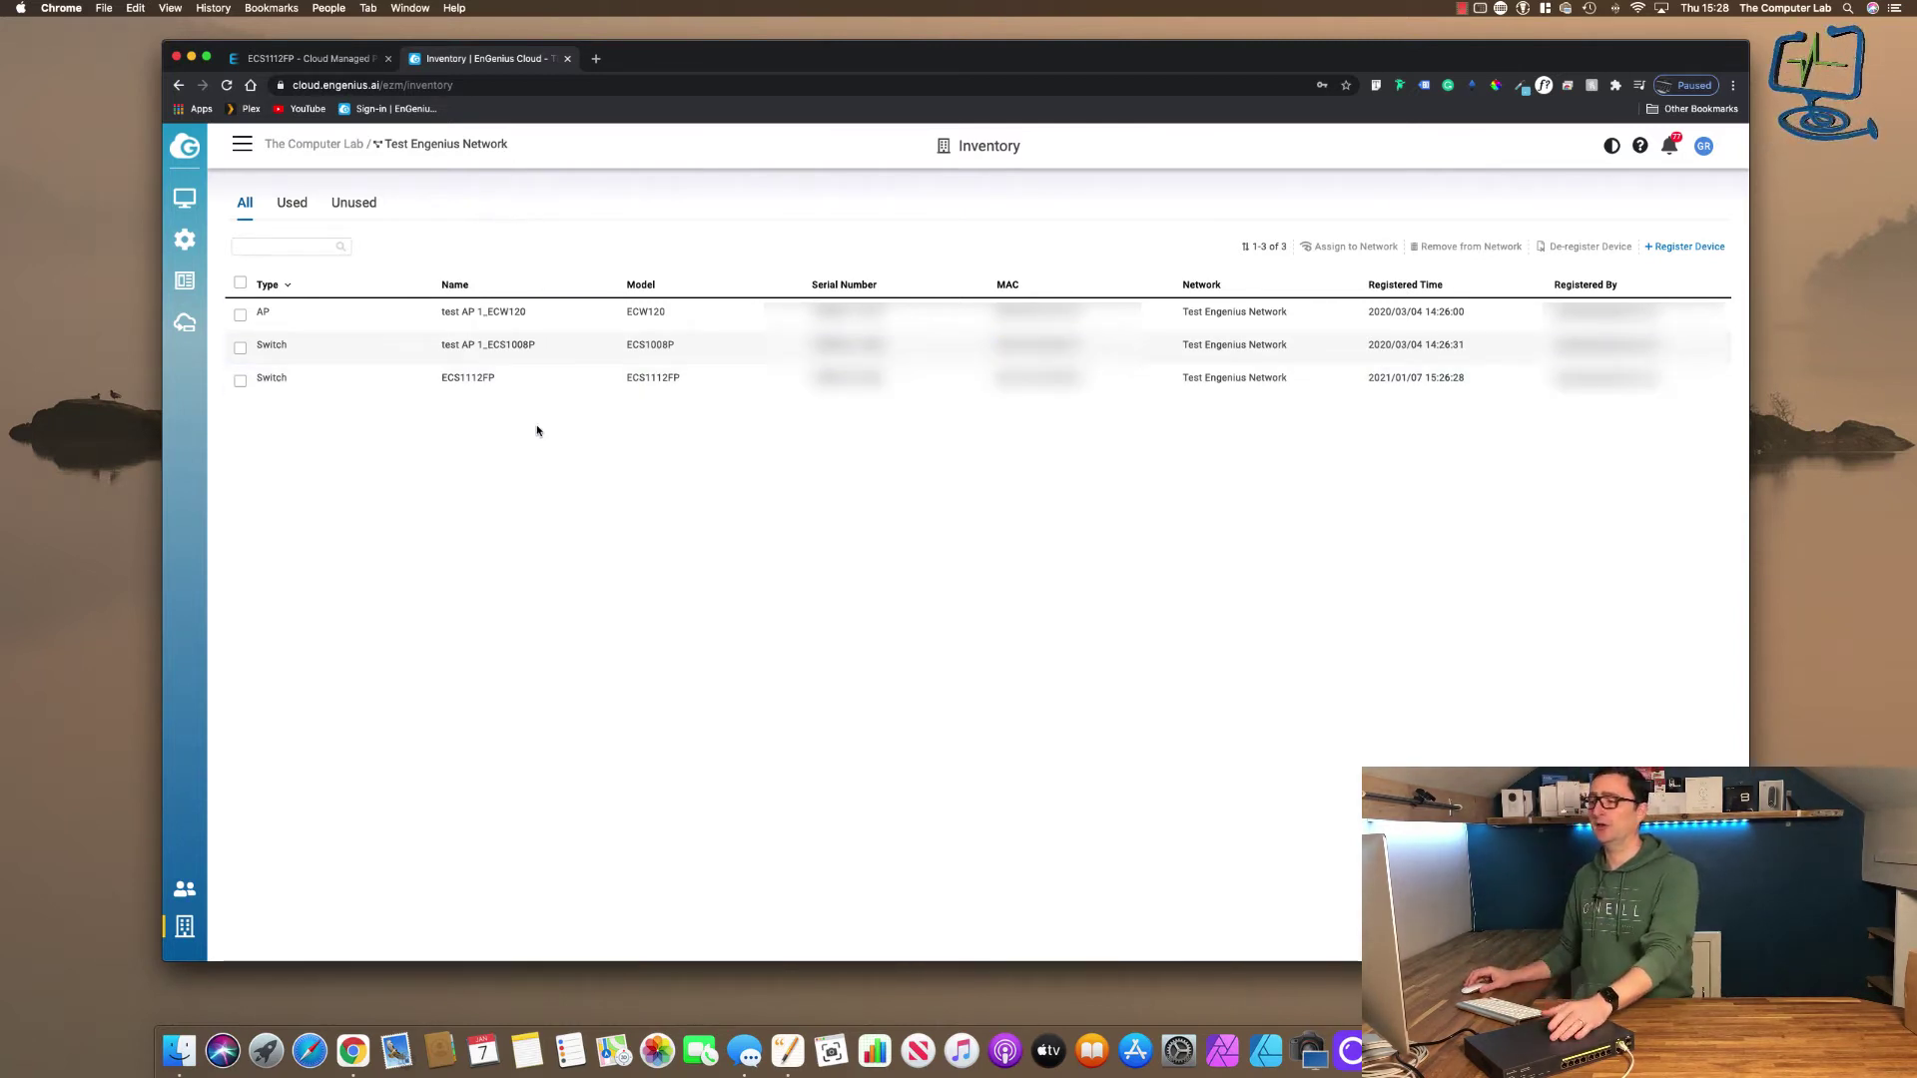
pyautogui.moveTo(185, 198)
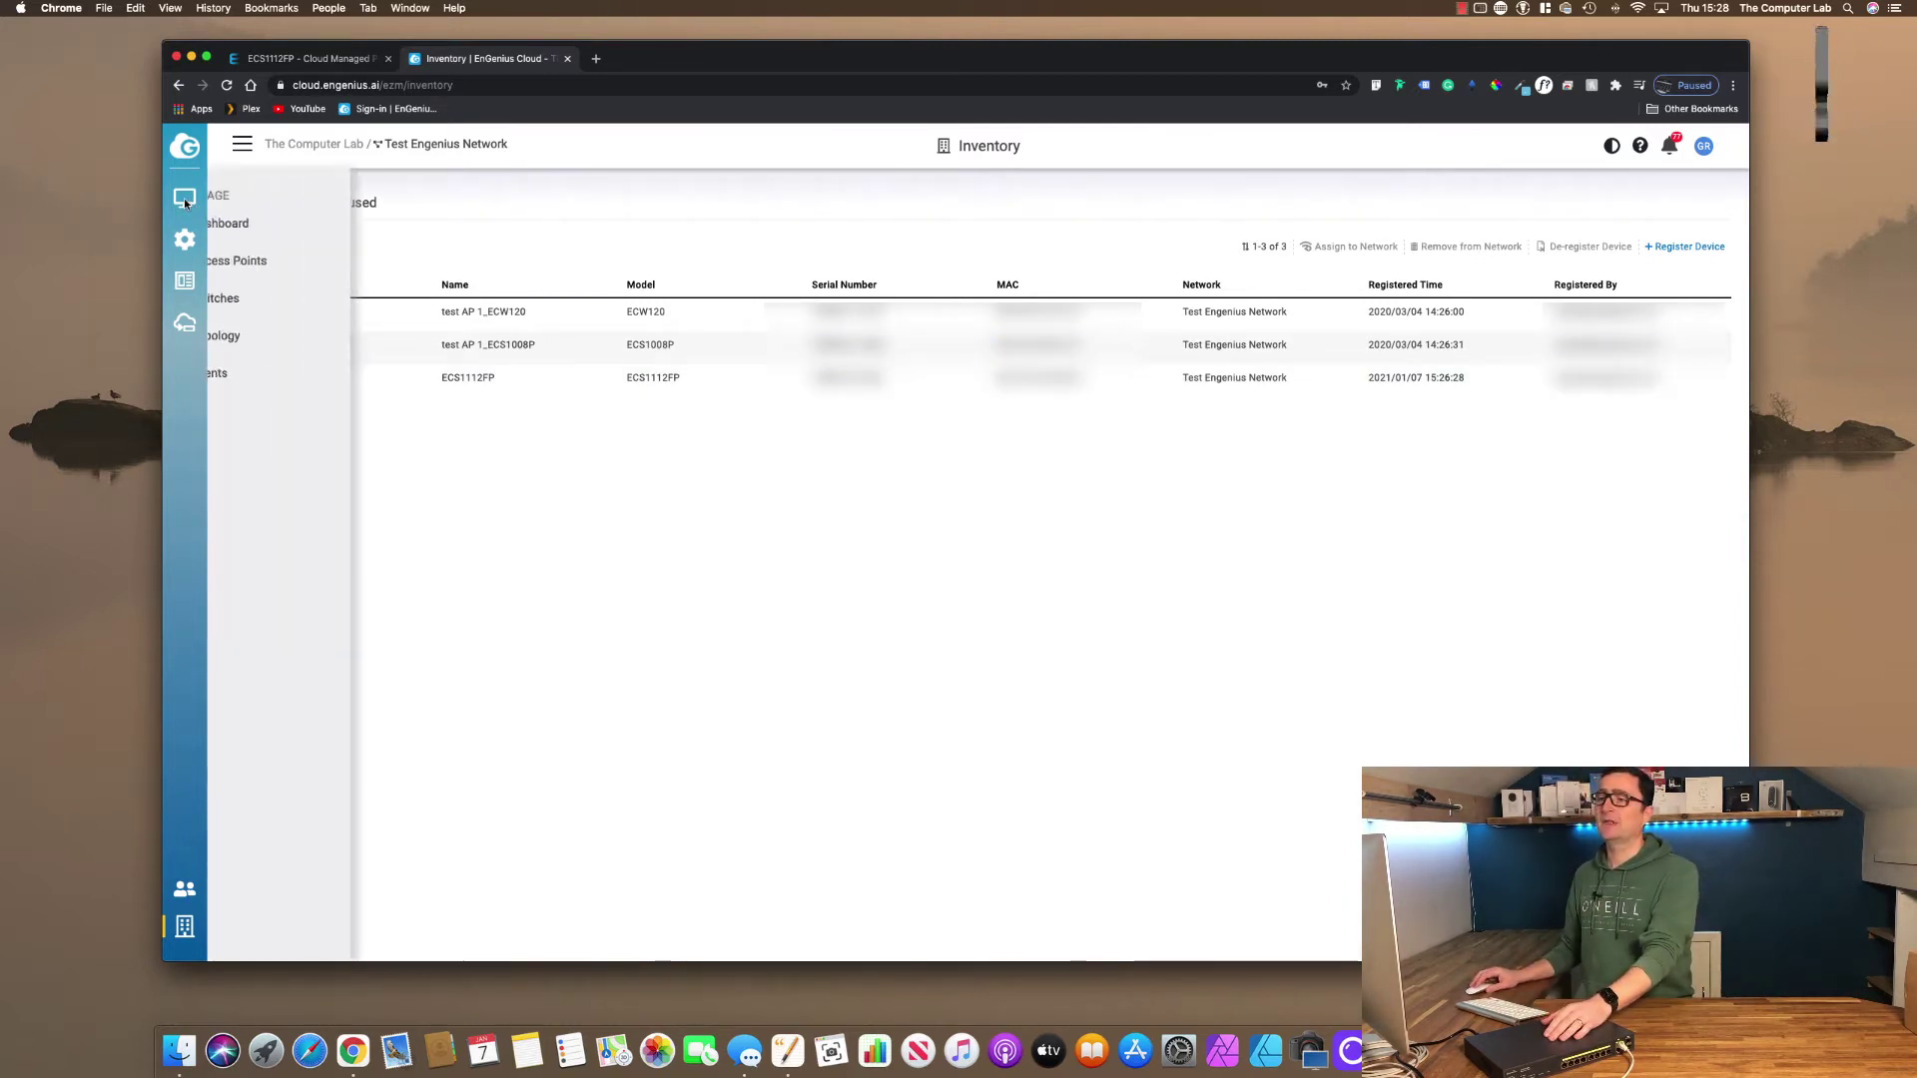
pyautogui.click(262, 224)
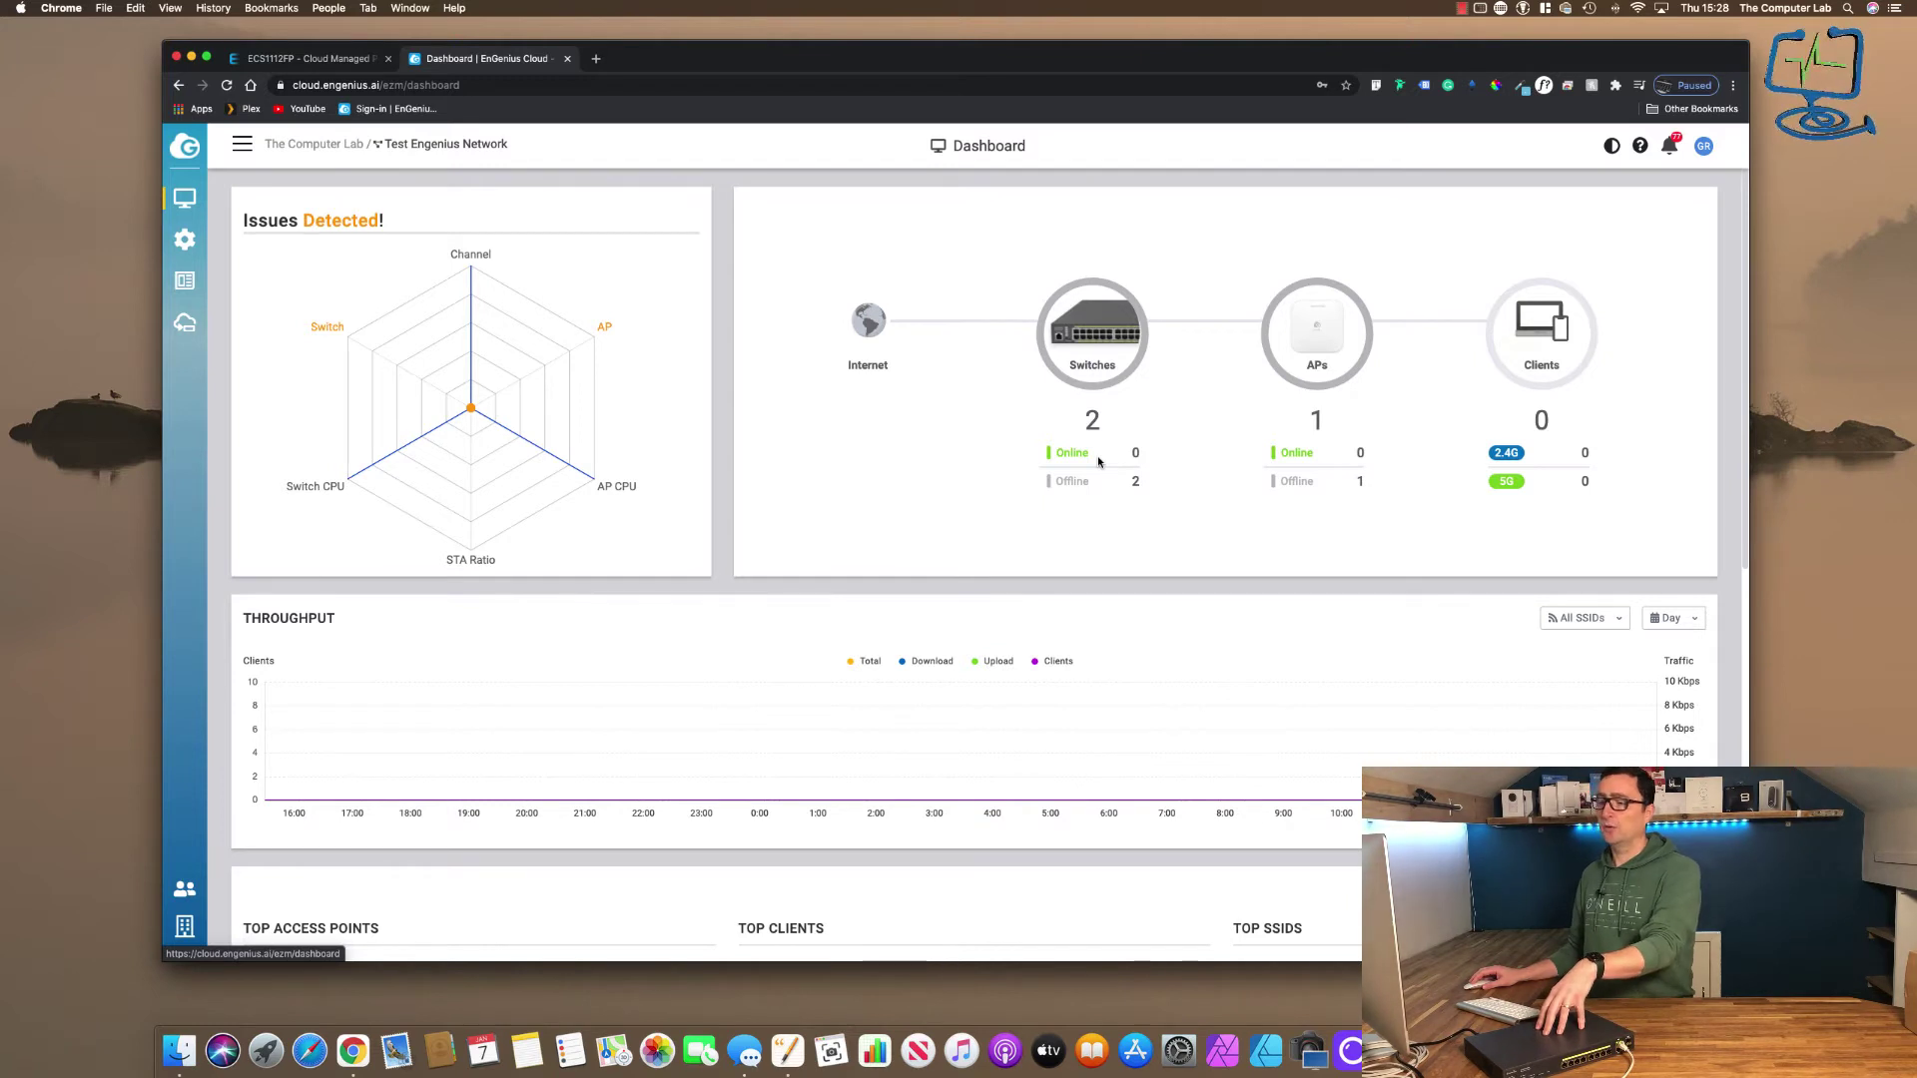
pyautogui.moveTo(449, 356)
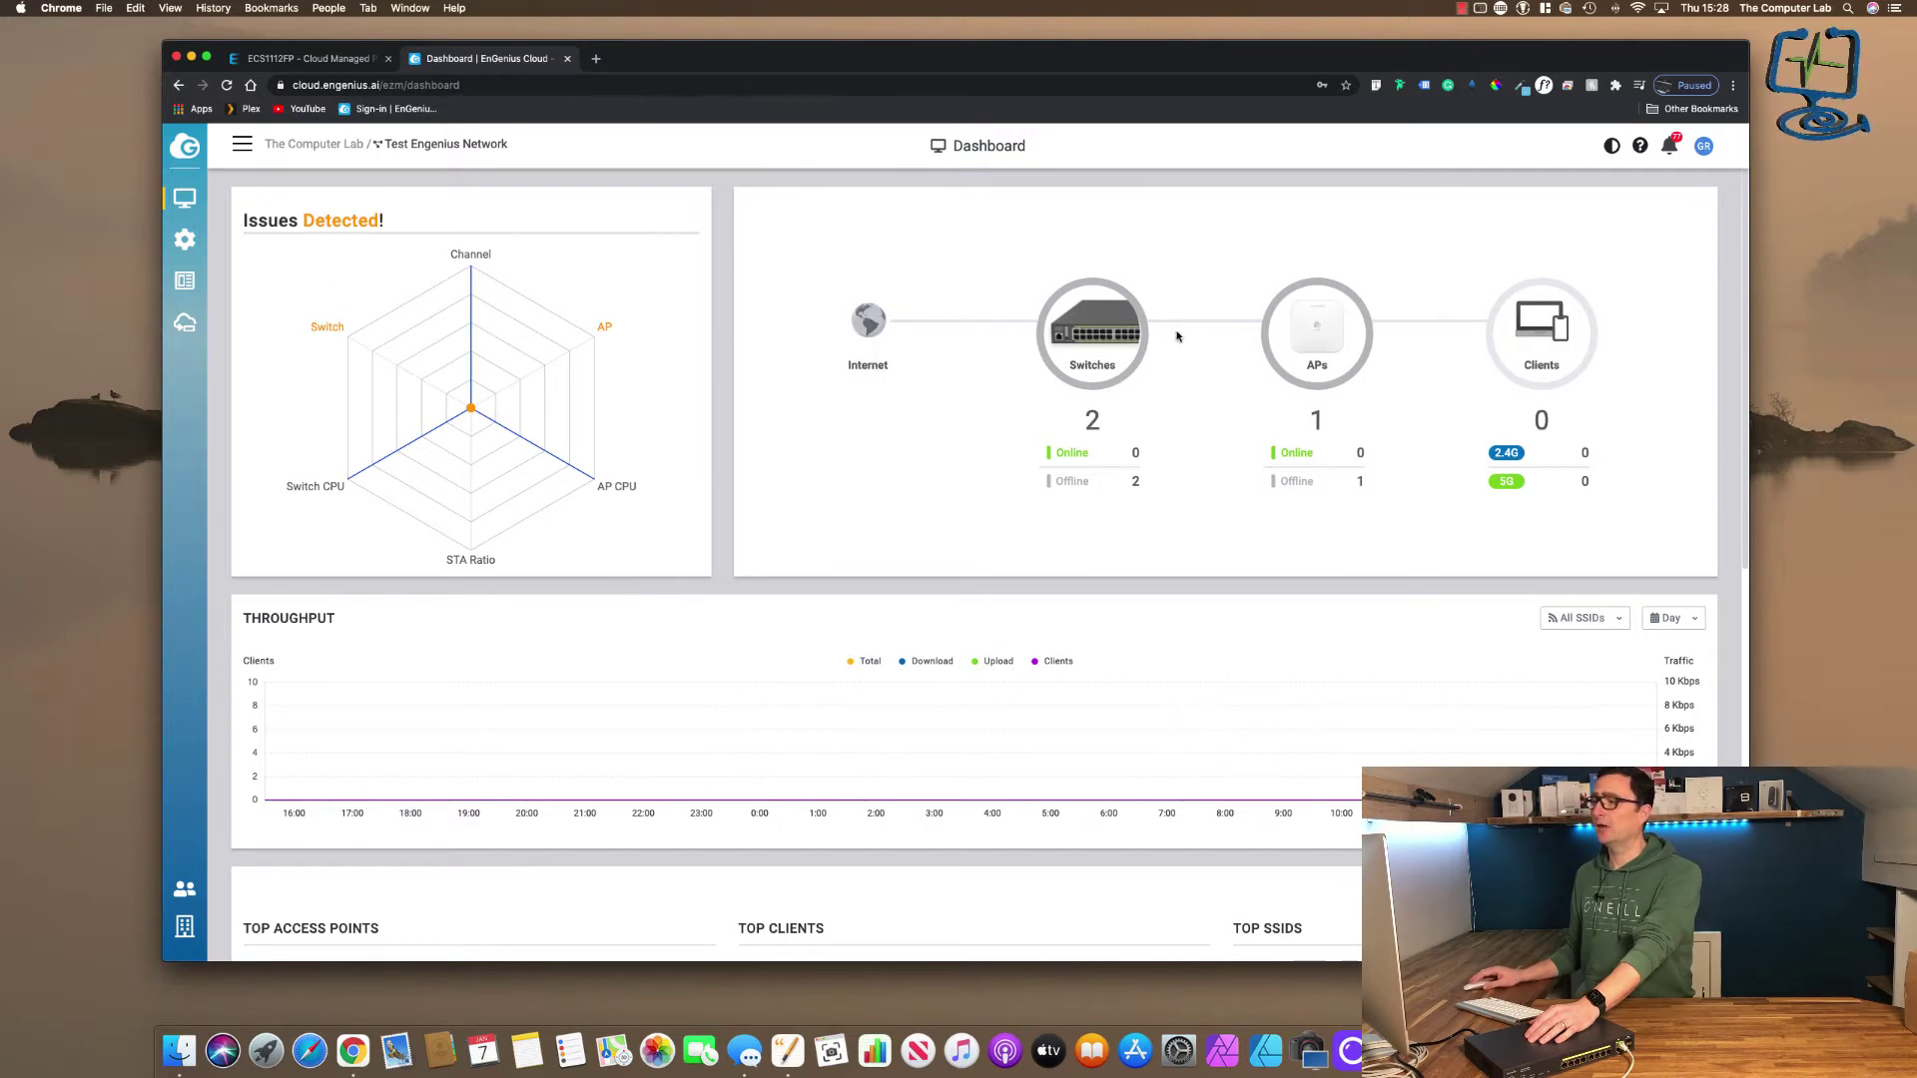
# - Open the Switches list from the dashboard and tick the ECS1112FP row
pyautogui.click(1088, 340)
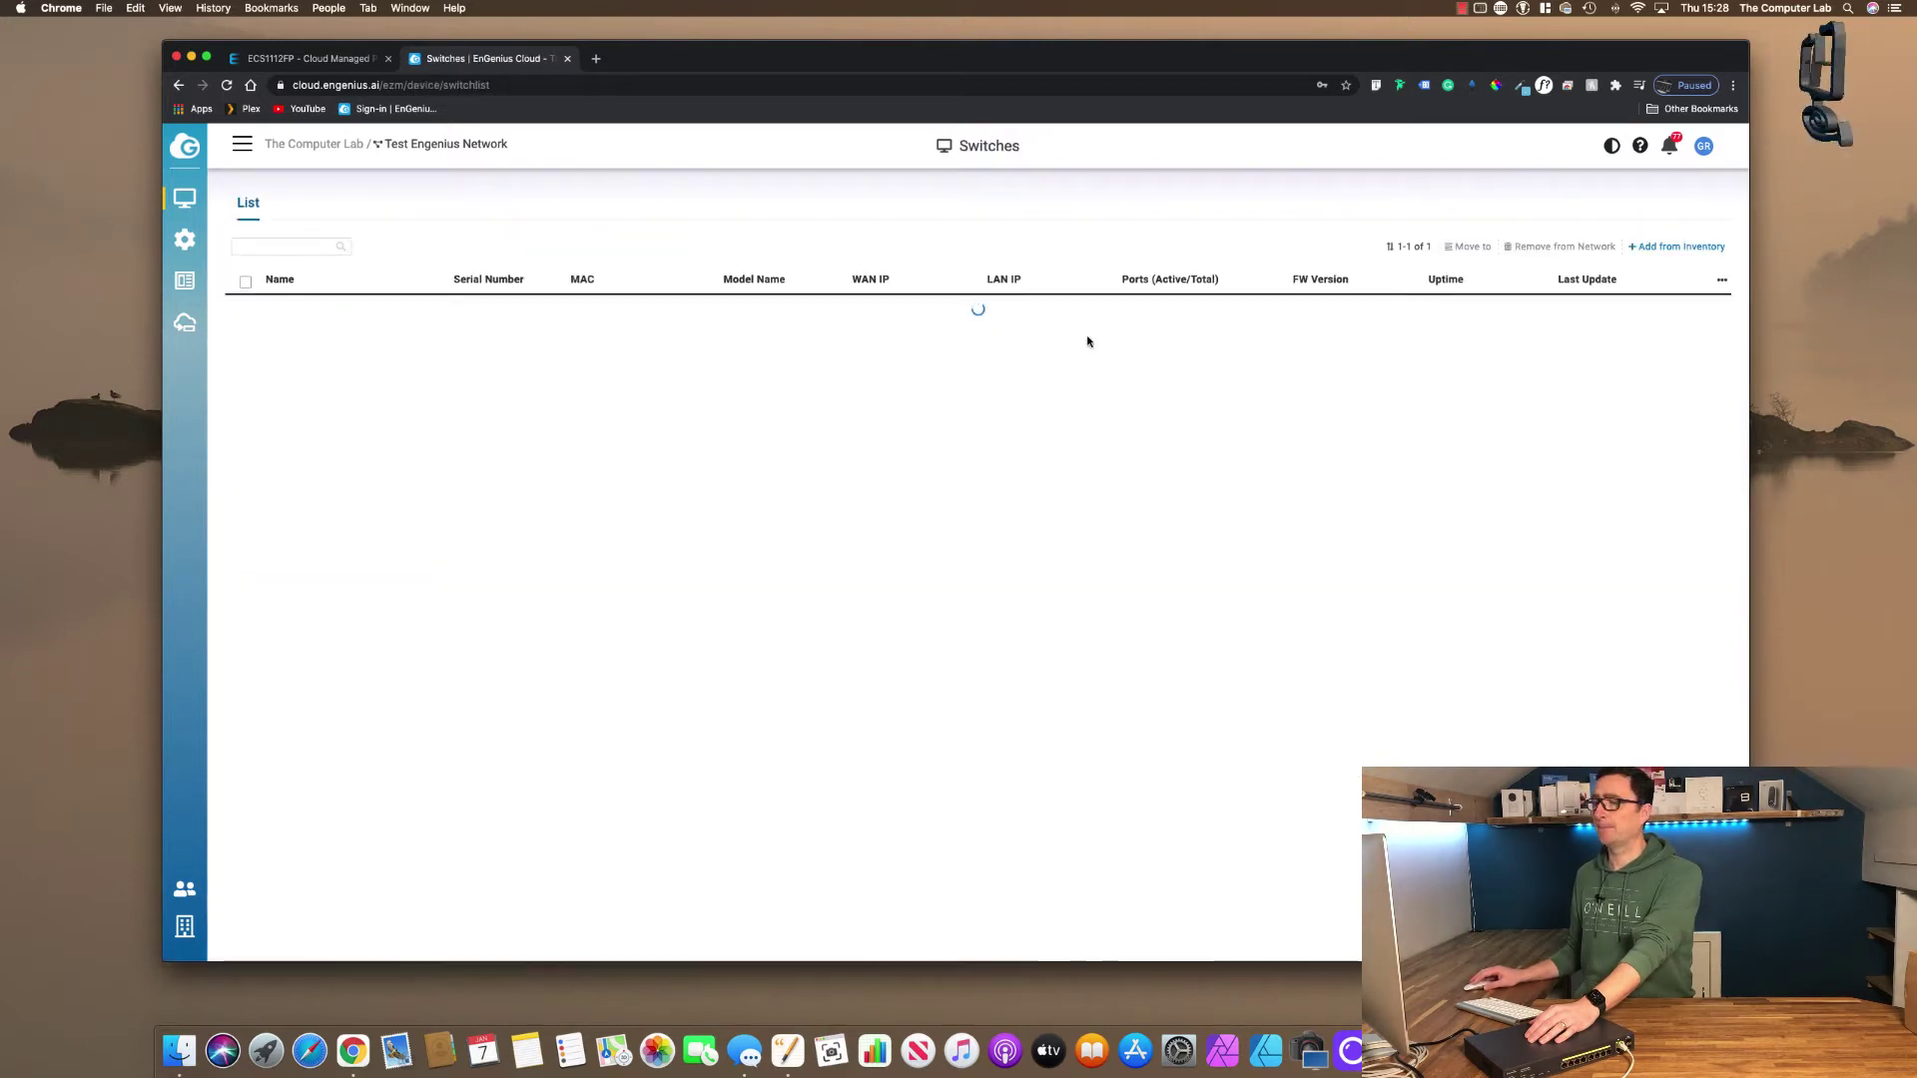
pyautogui.moveTo(182, 203)
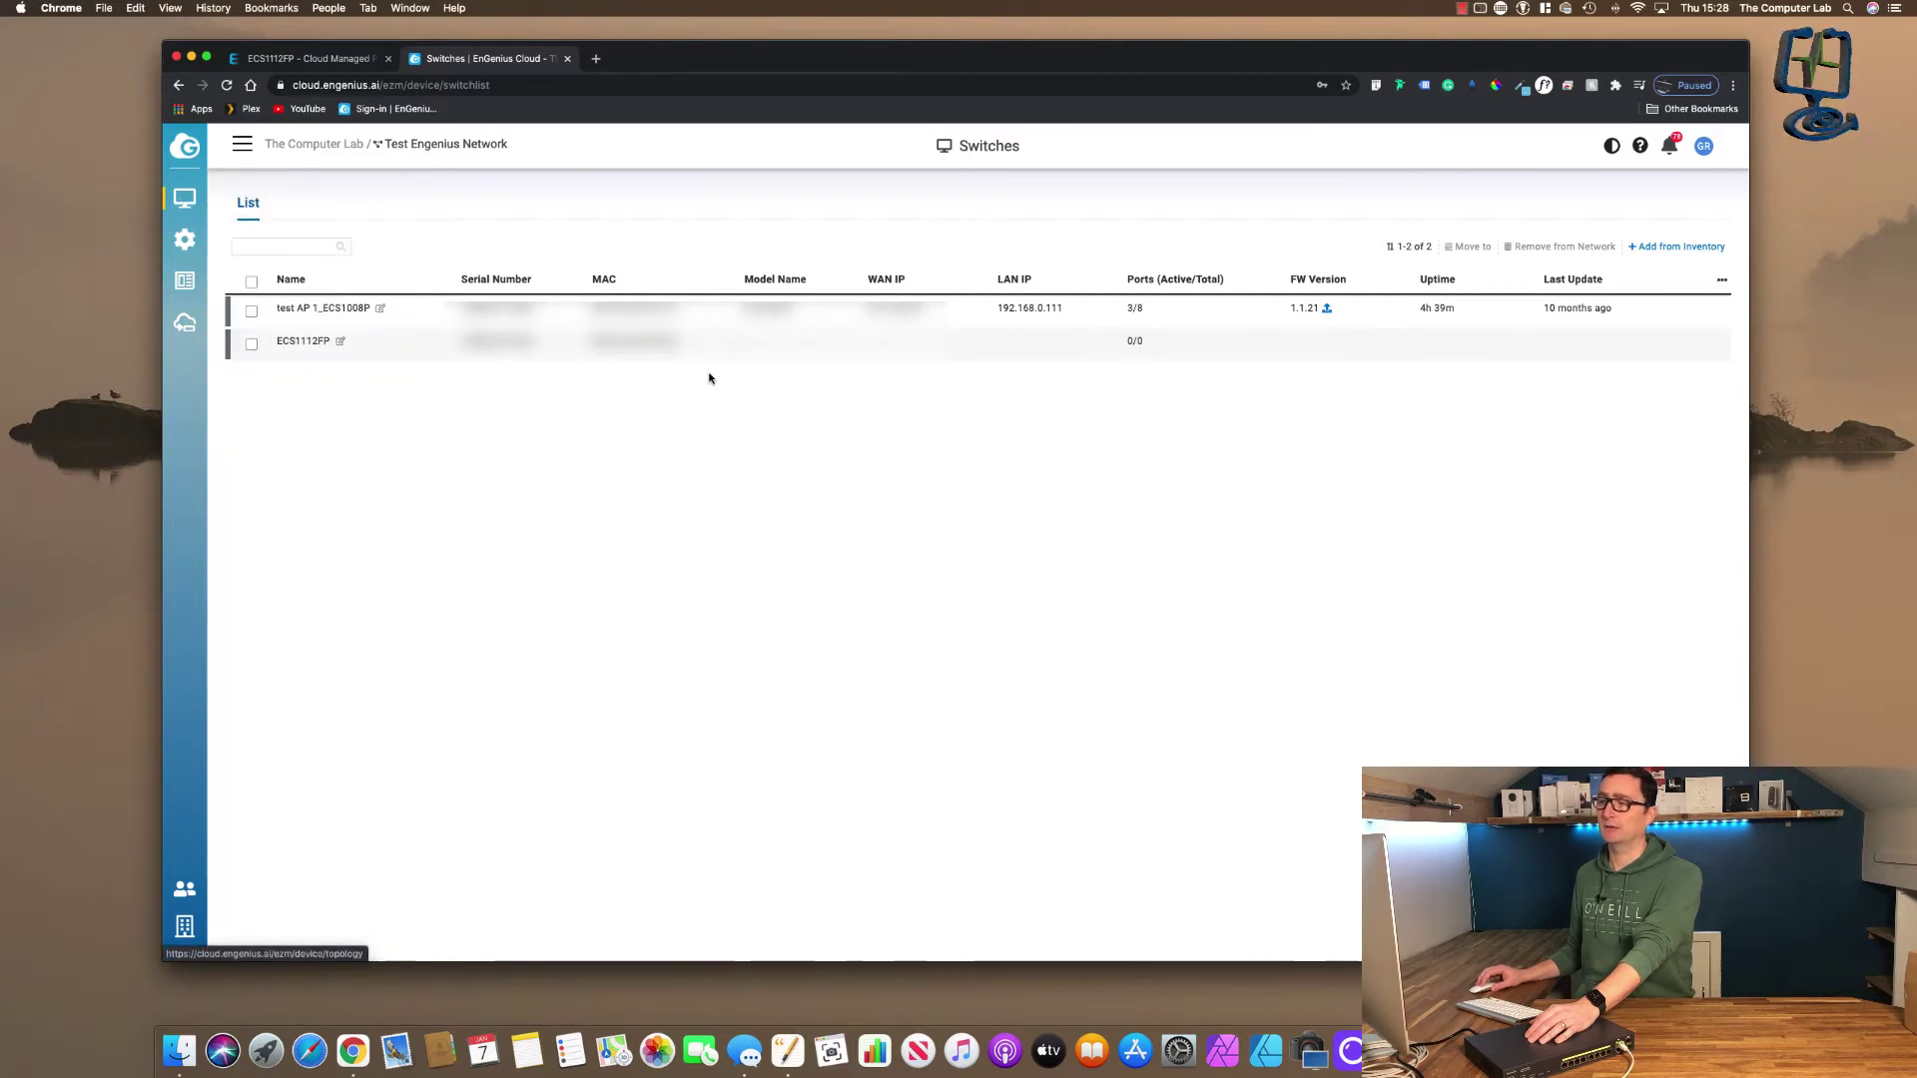
pyautogui.click(253, 347)
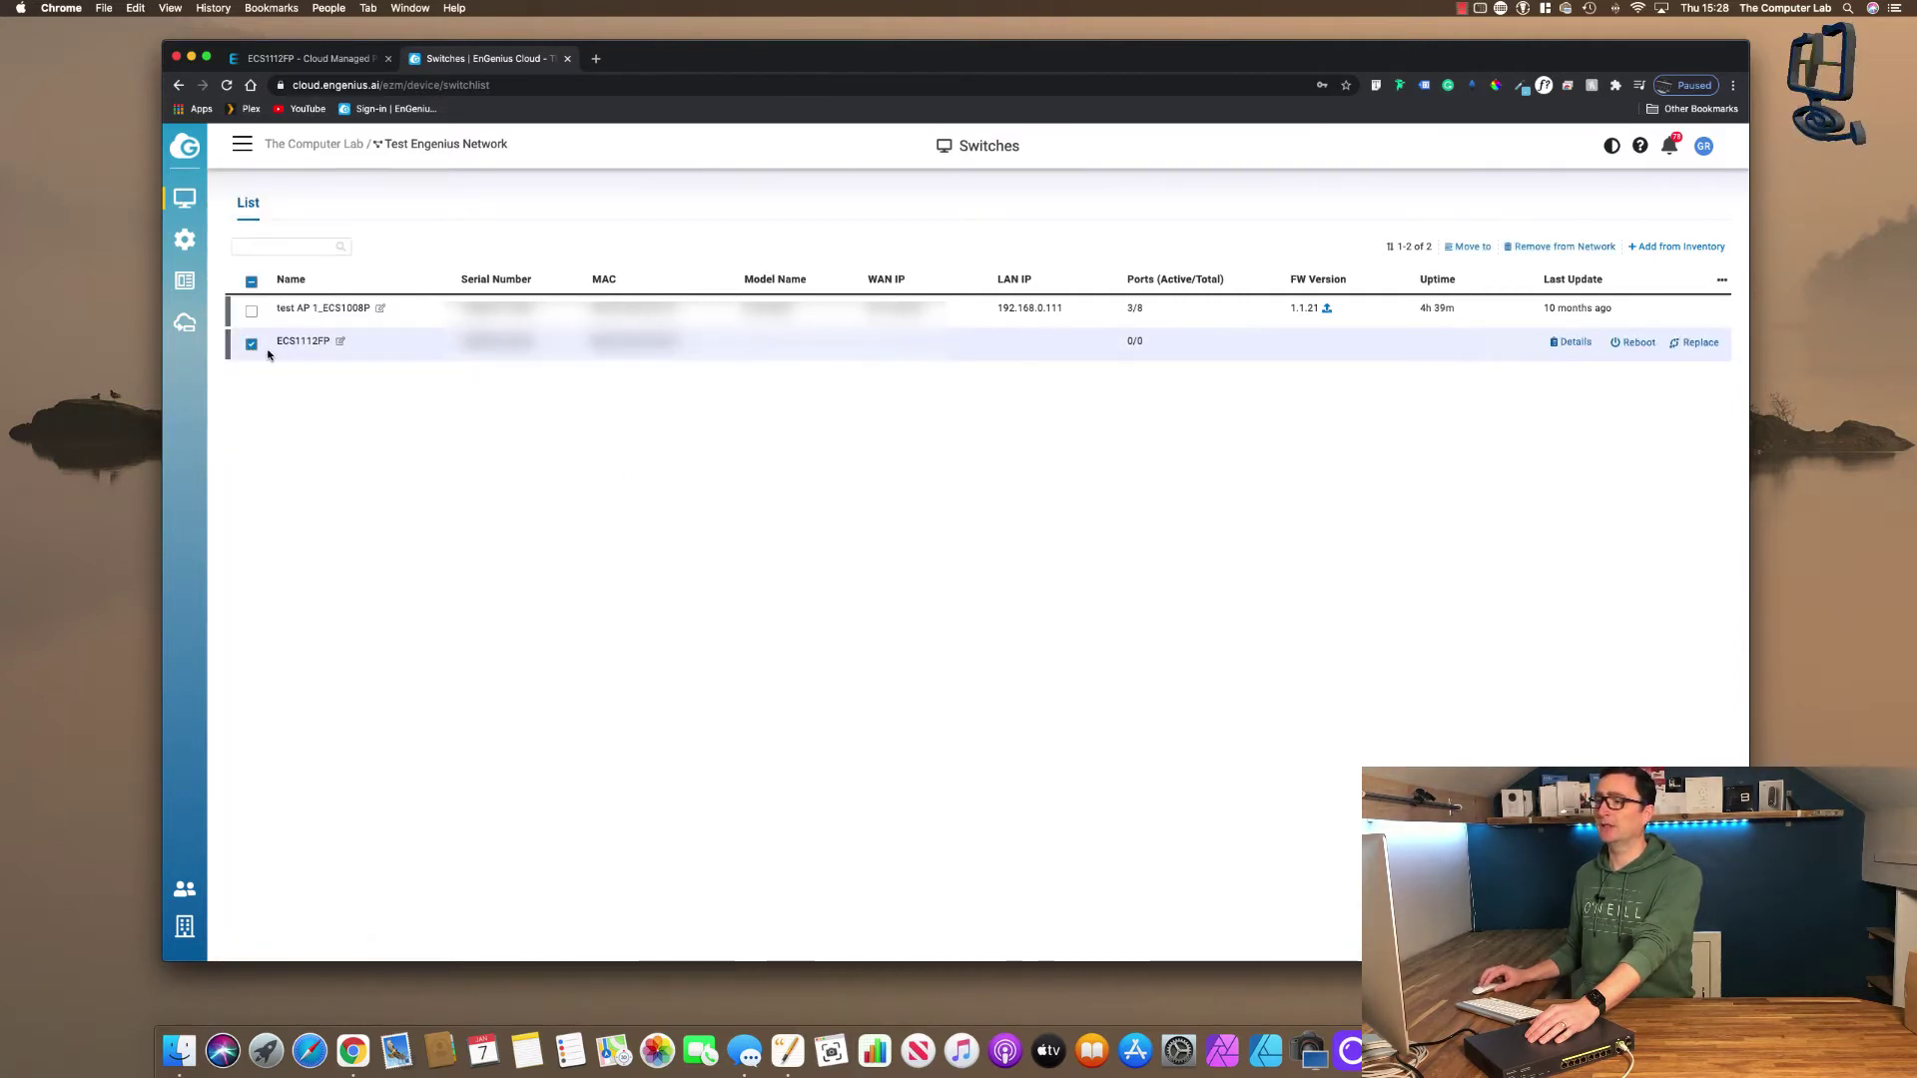
# - Open the ECS1112FP Details page, showing 12 disconnected ports and DHCP addressing
pyautogui.click(1570, 344)
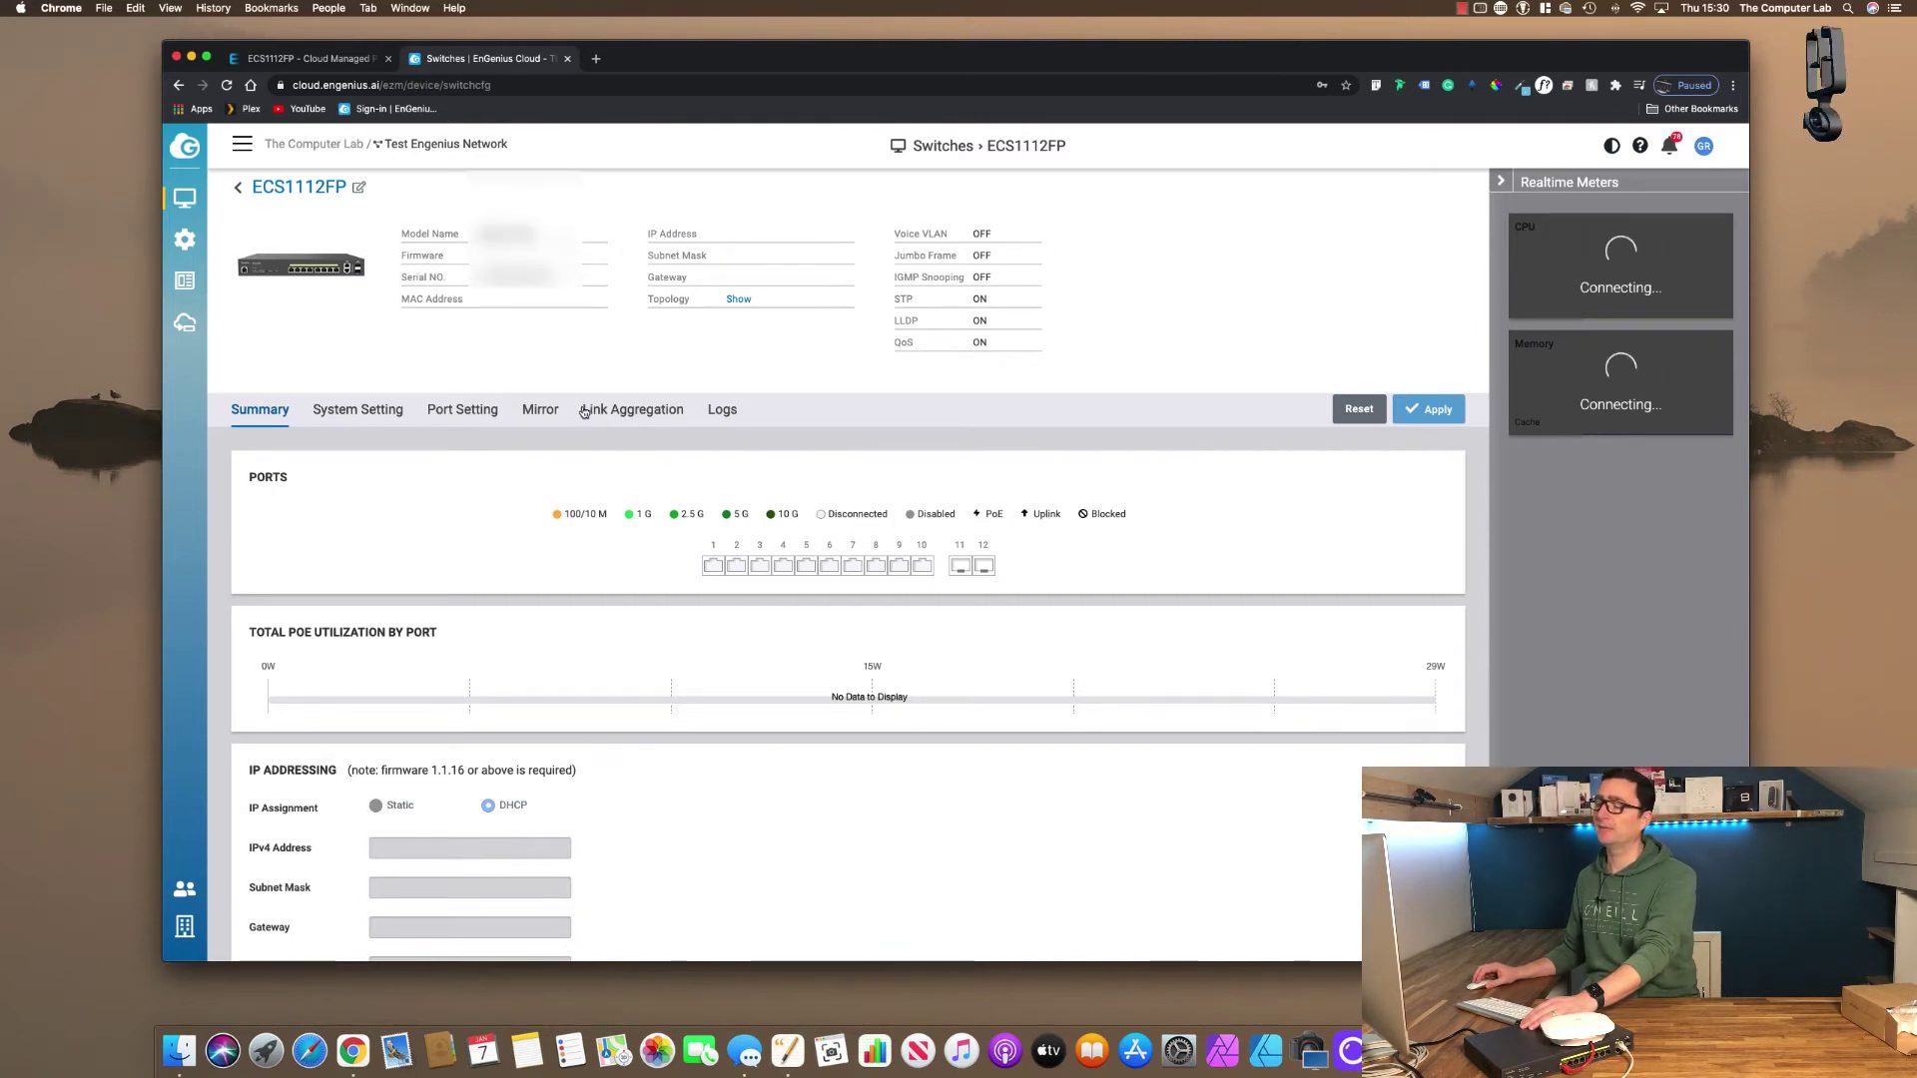
pyautogui.scroll(-2, 570, 427)
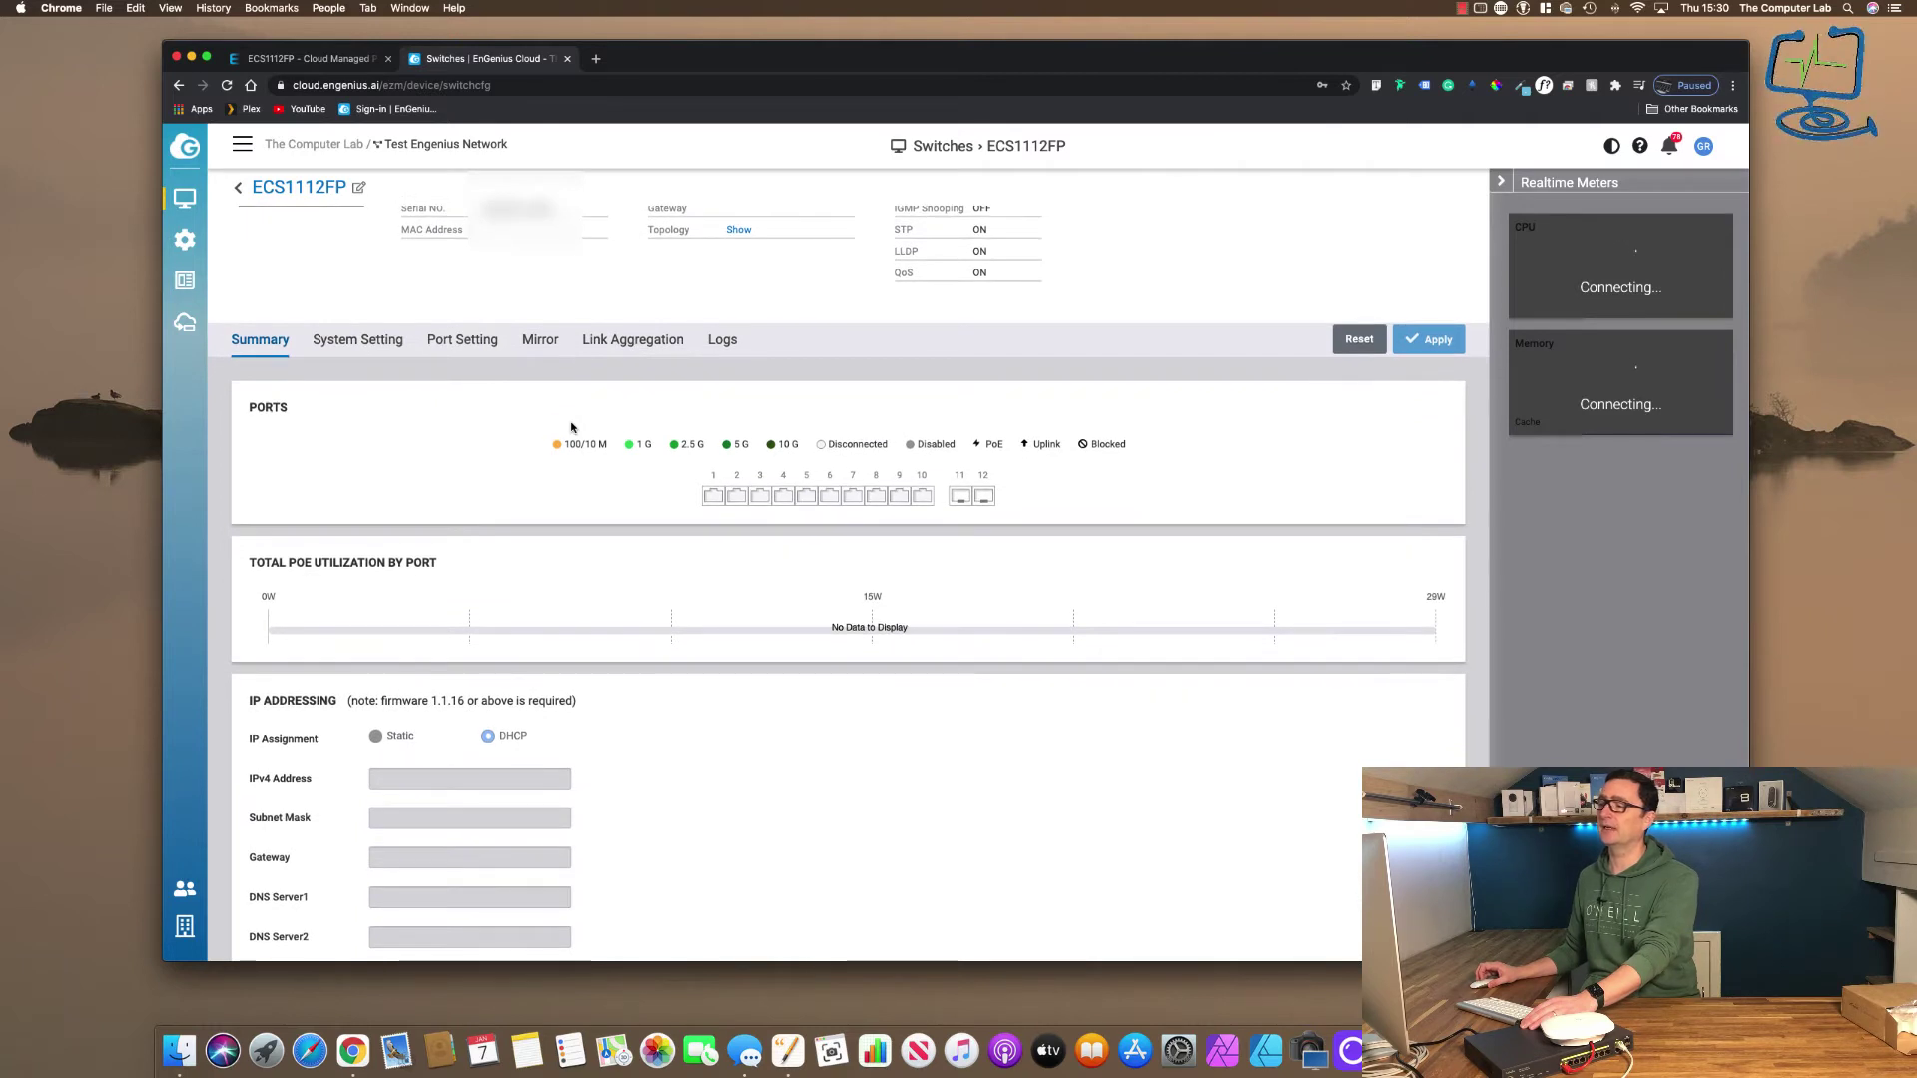
pyautogui.scroll(-3, 571, 428)
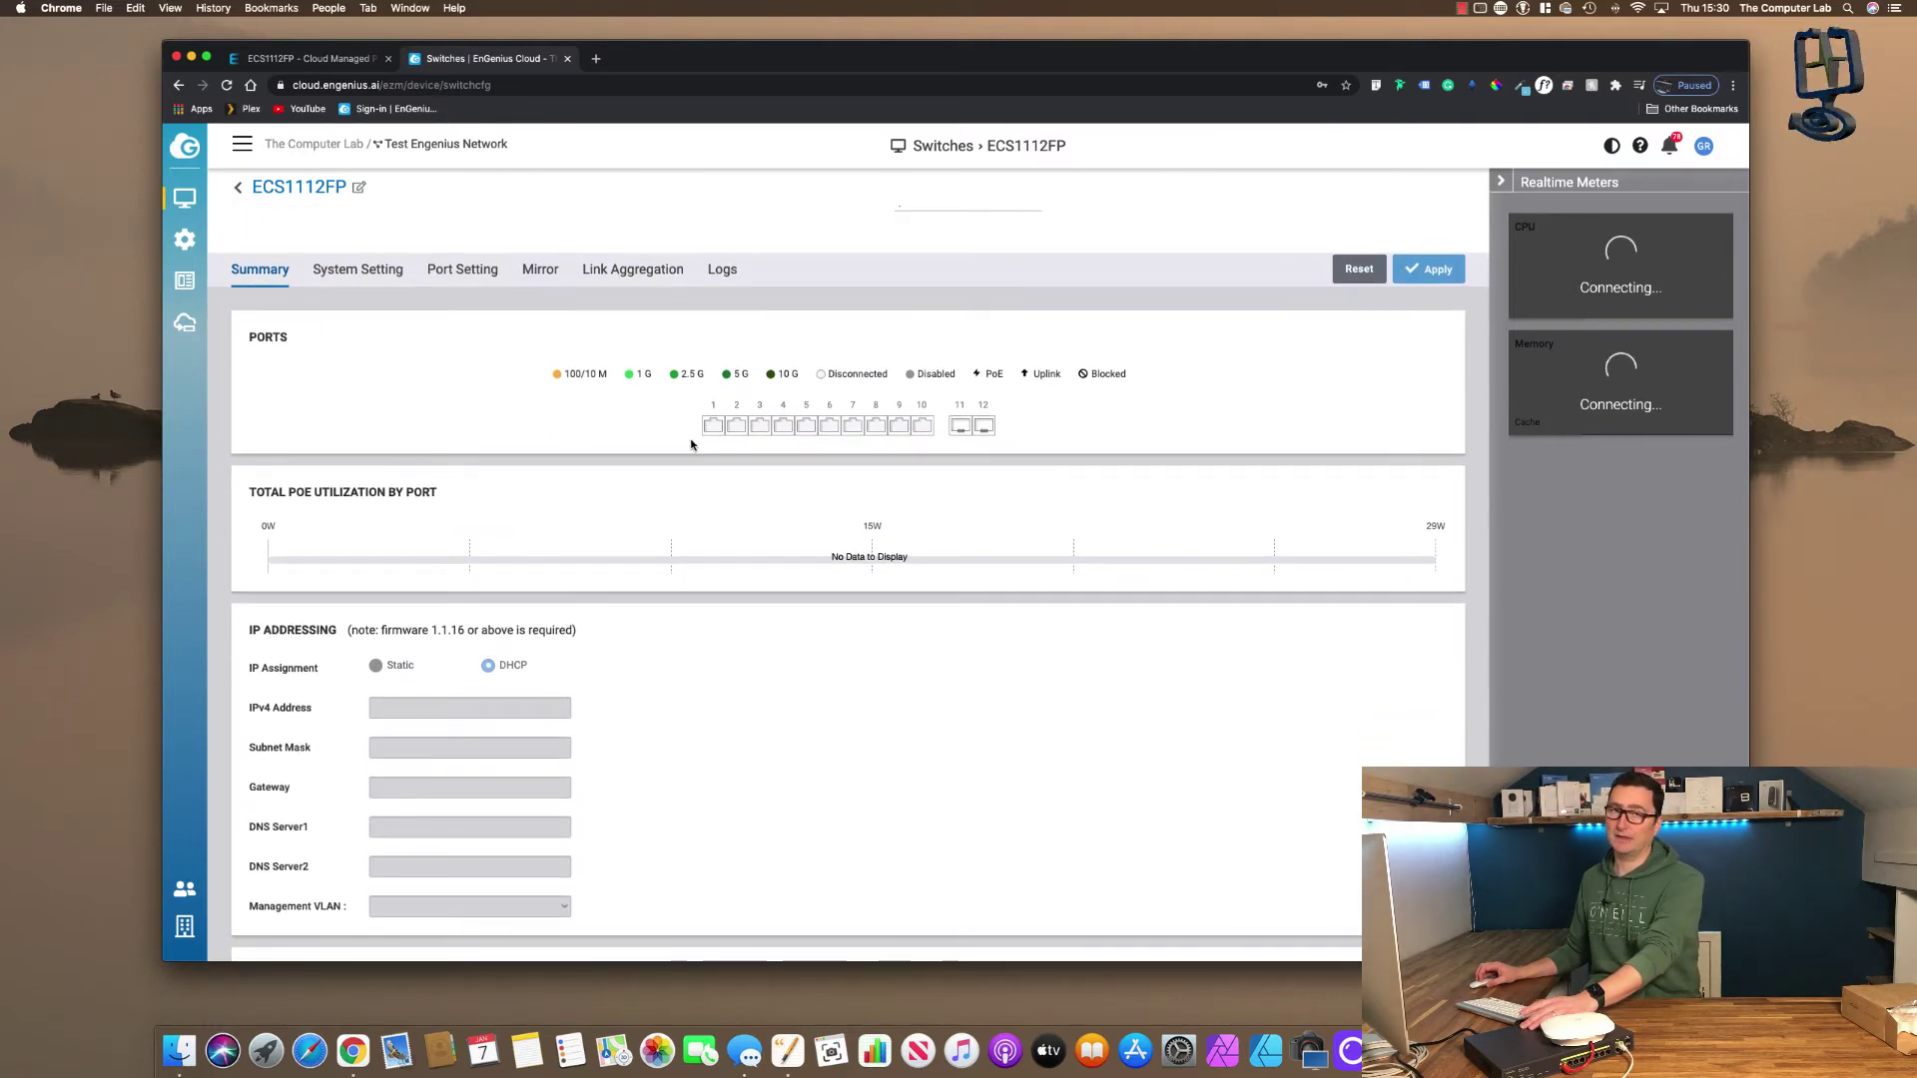
pyautogui.scroll(-1, 451, 552)
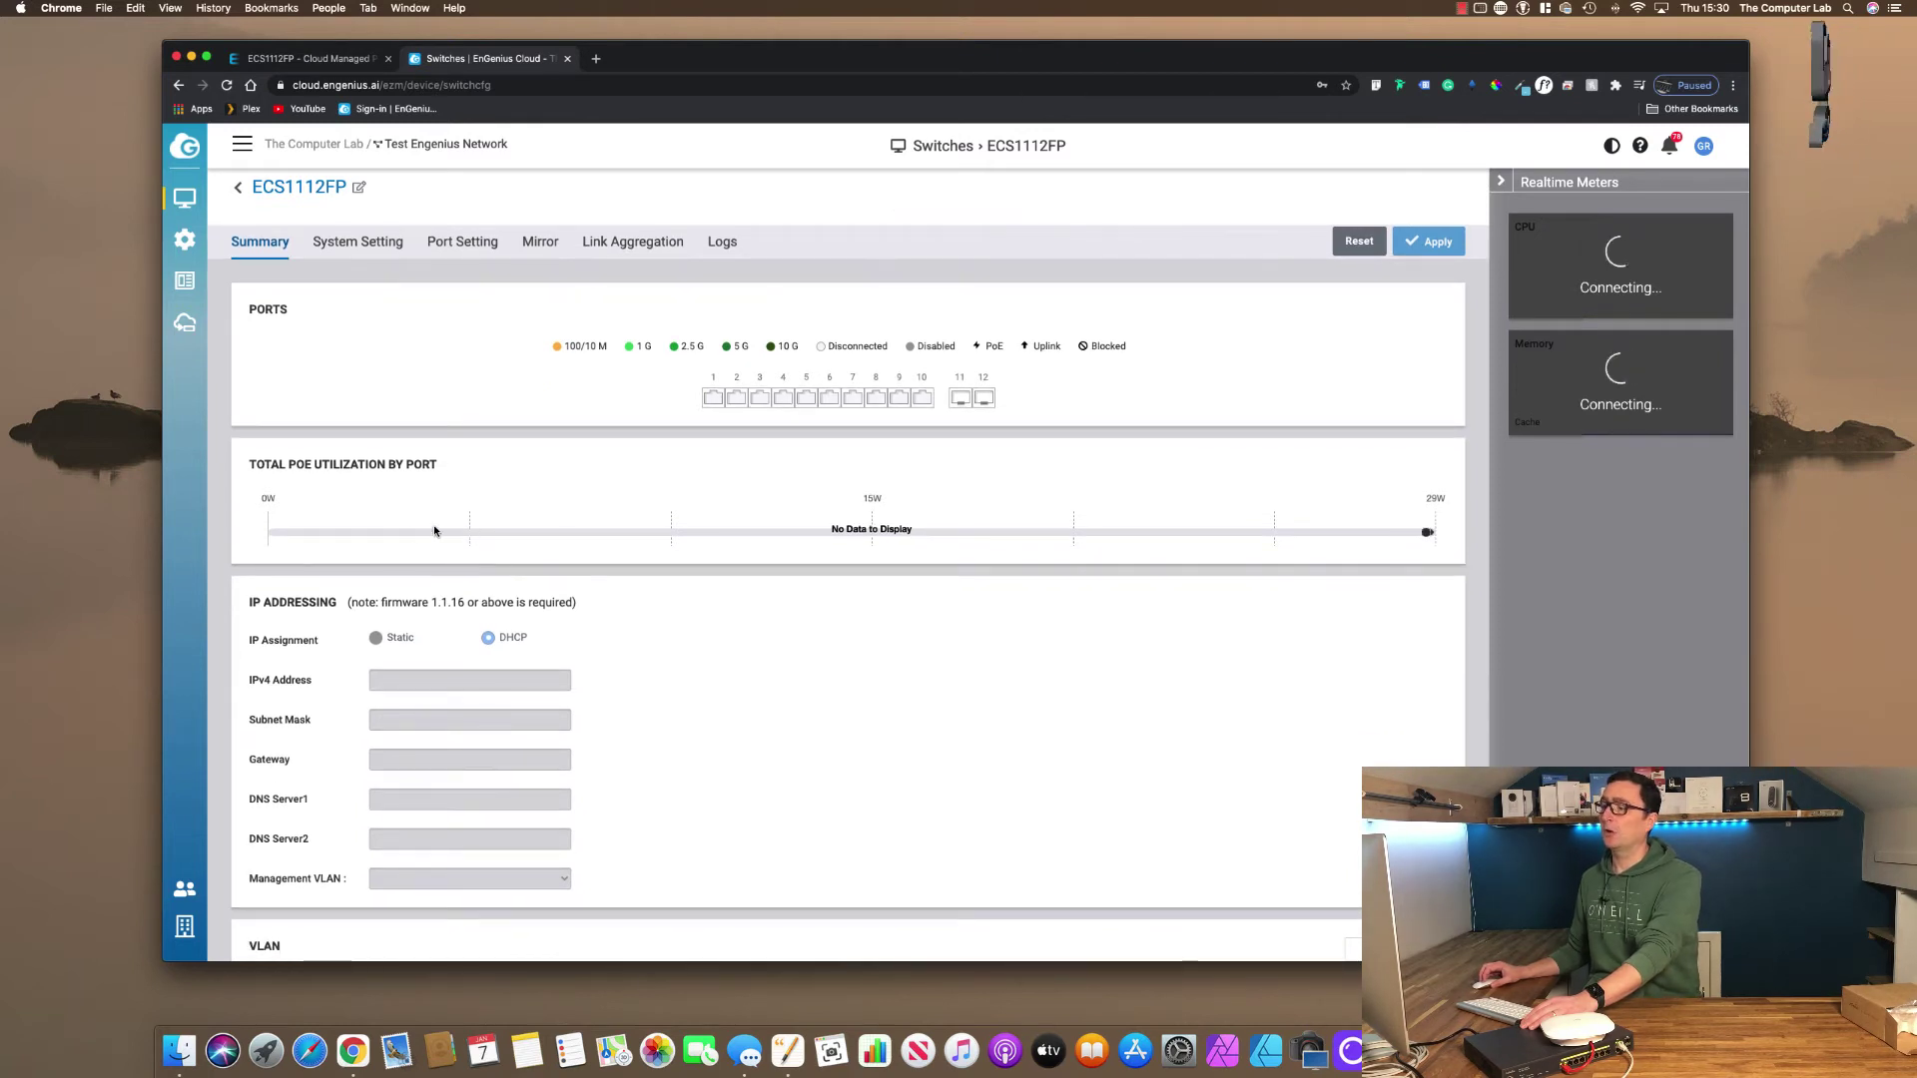
pyautogui.scroll(-1, 330, 536)
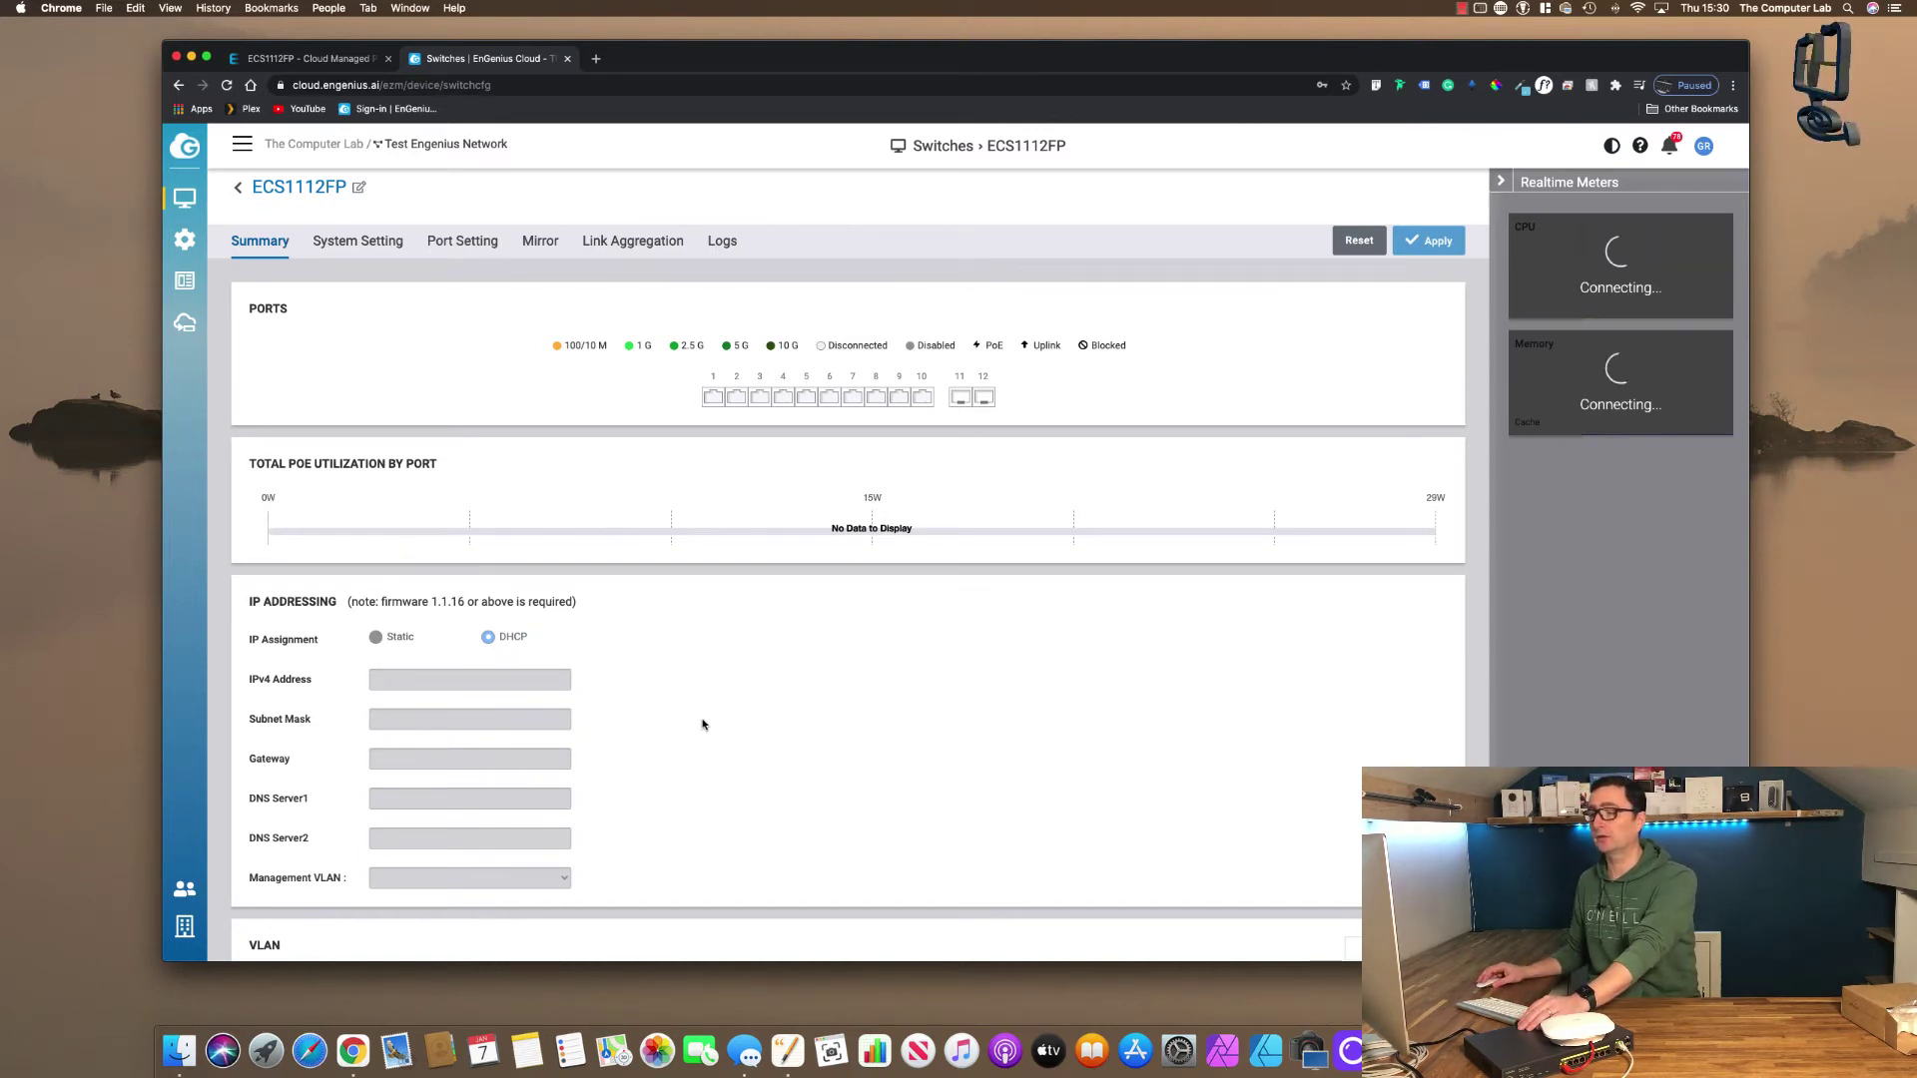
pyautogui.scroll(-3, 704, 724)
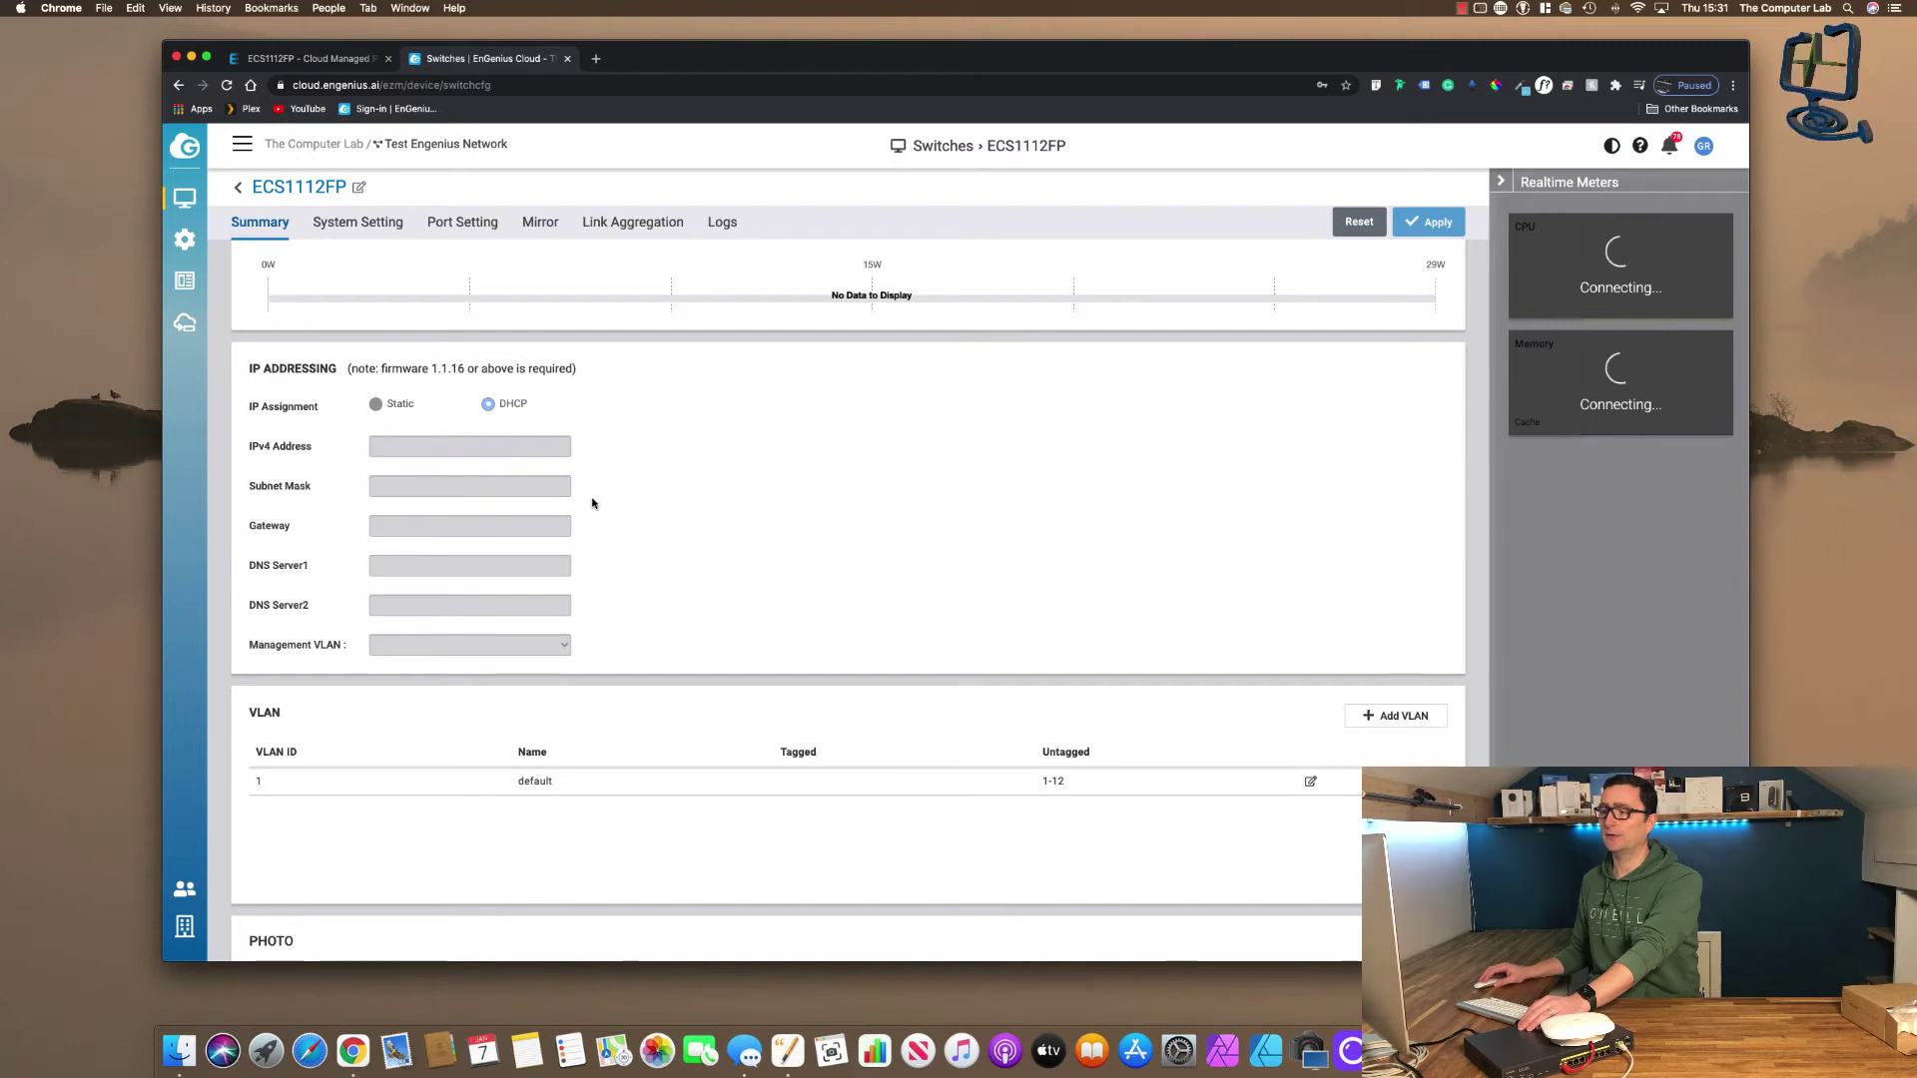
pyautogui.scroll(-4, 585, 552)
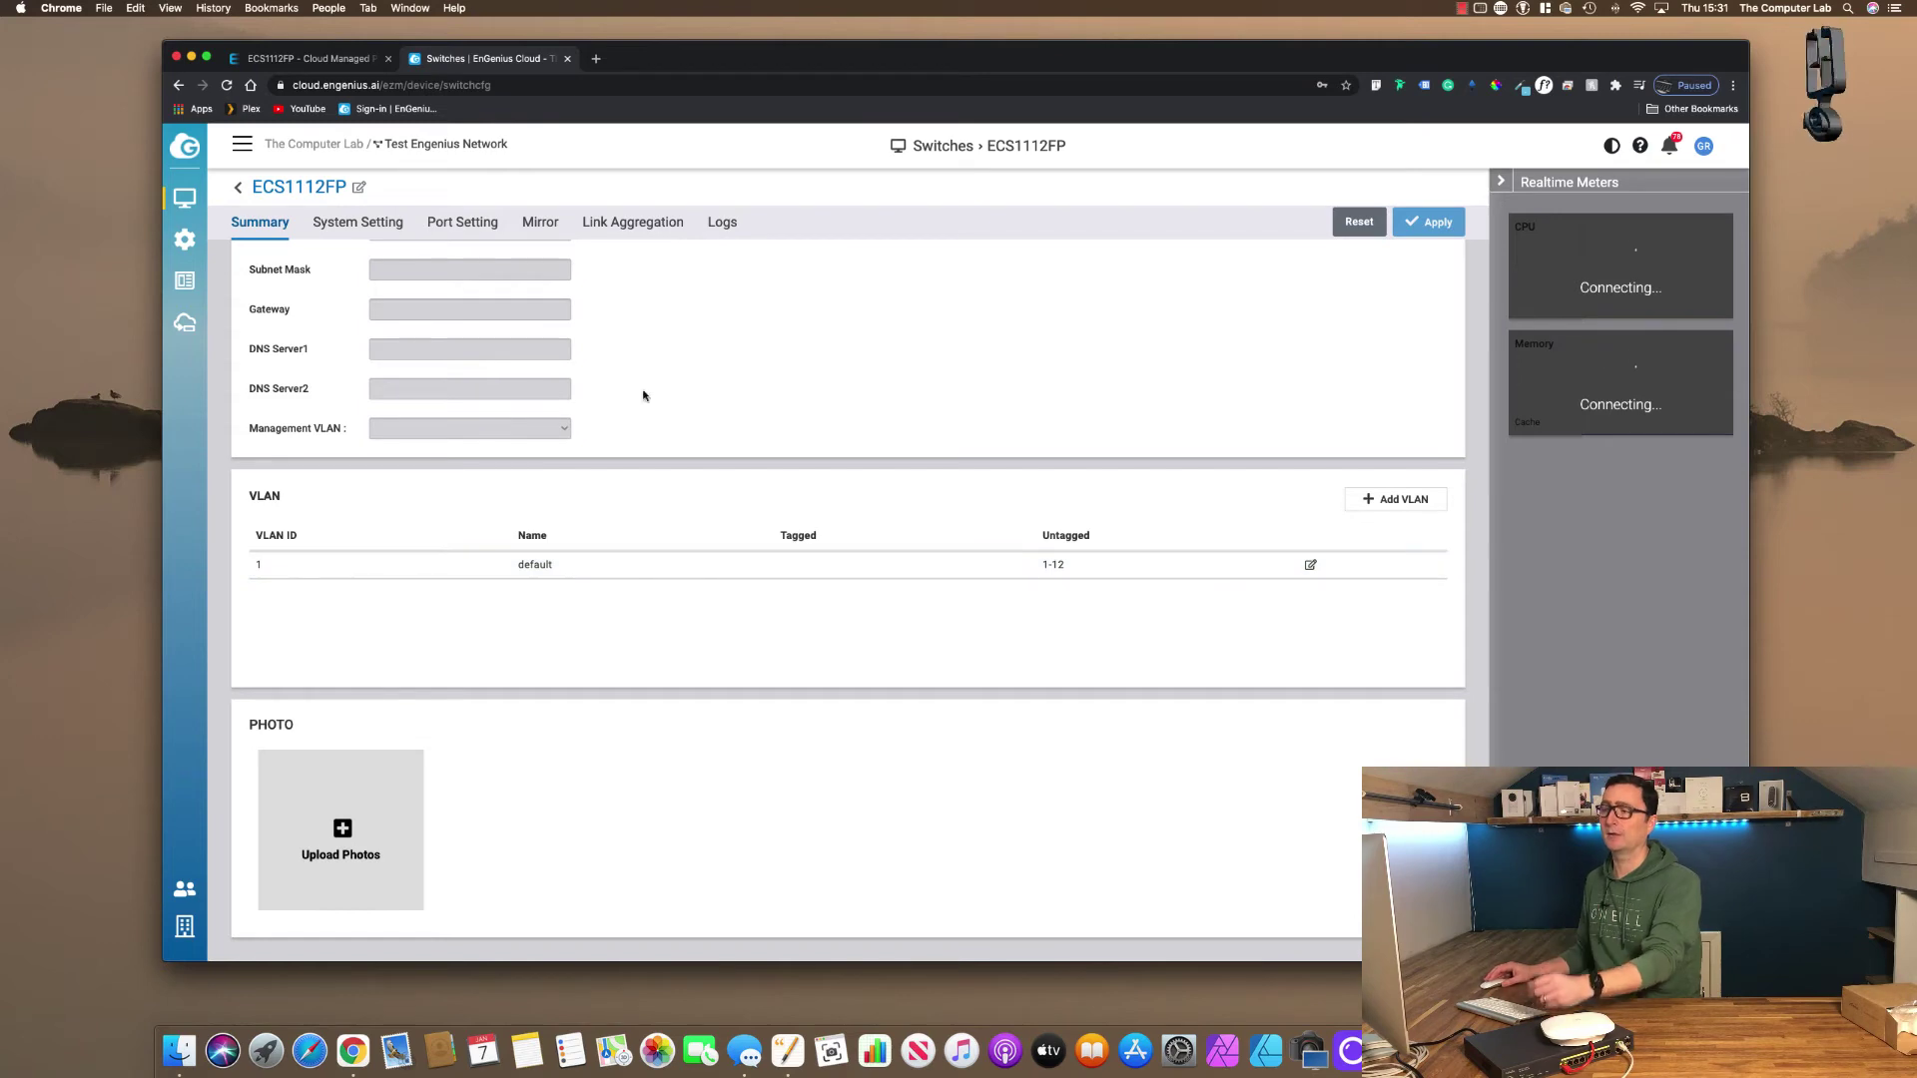
pyautogui.scroll(10, 664, 389)
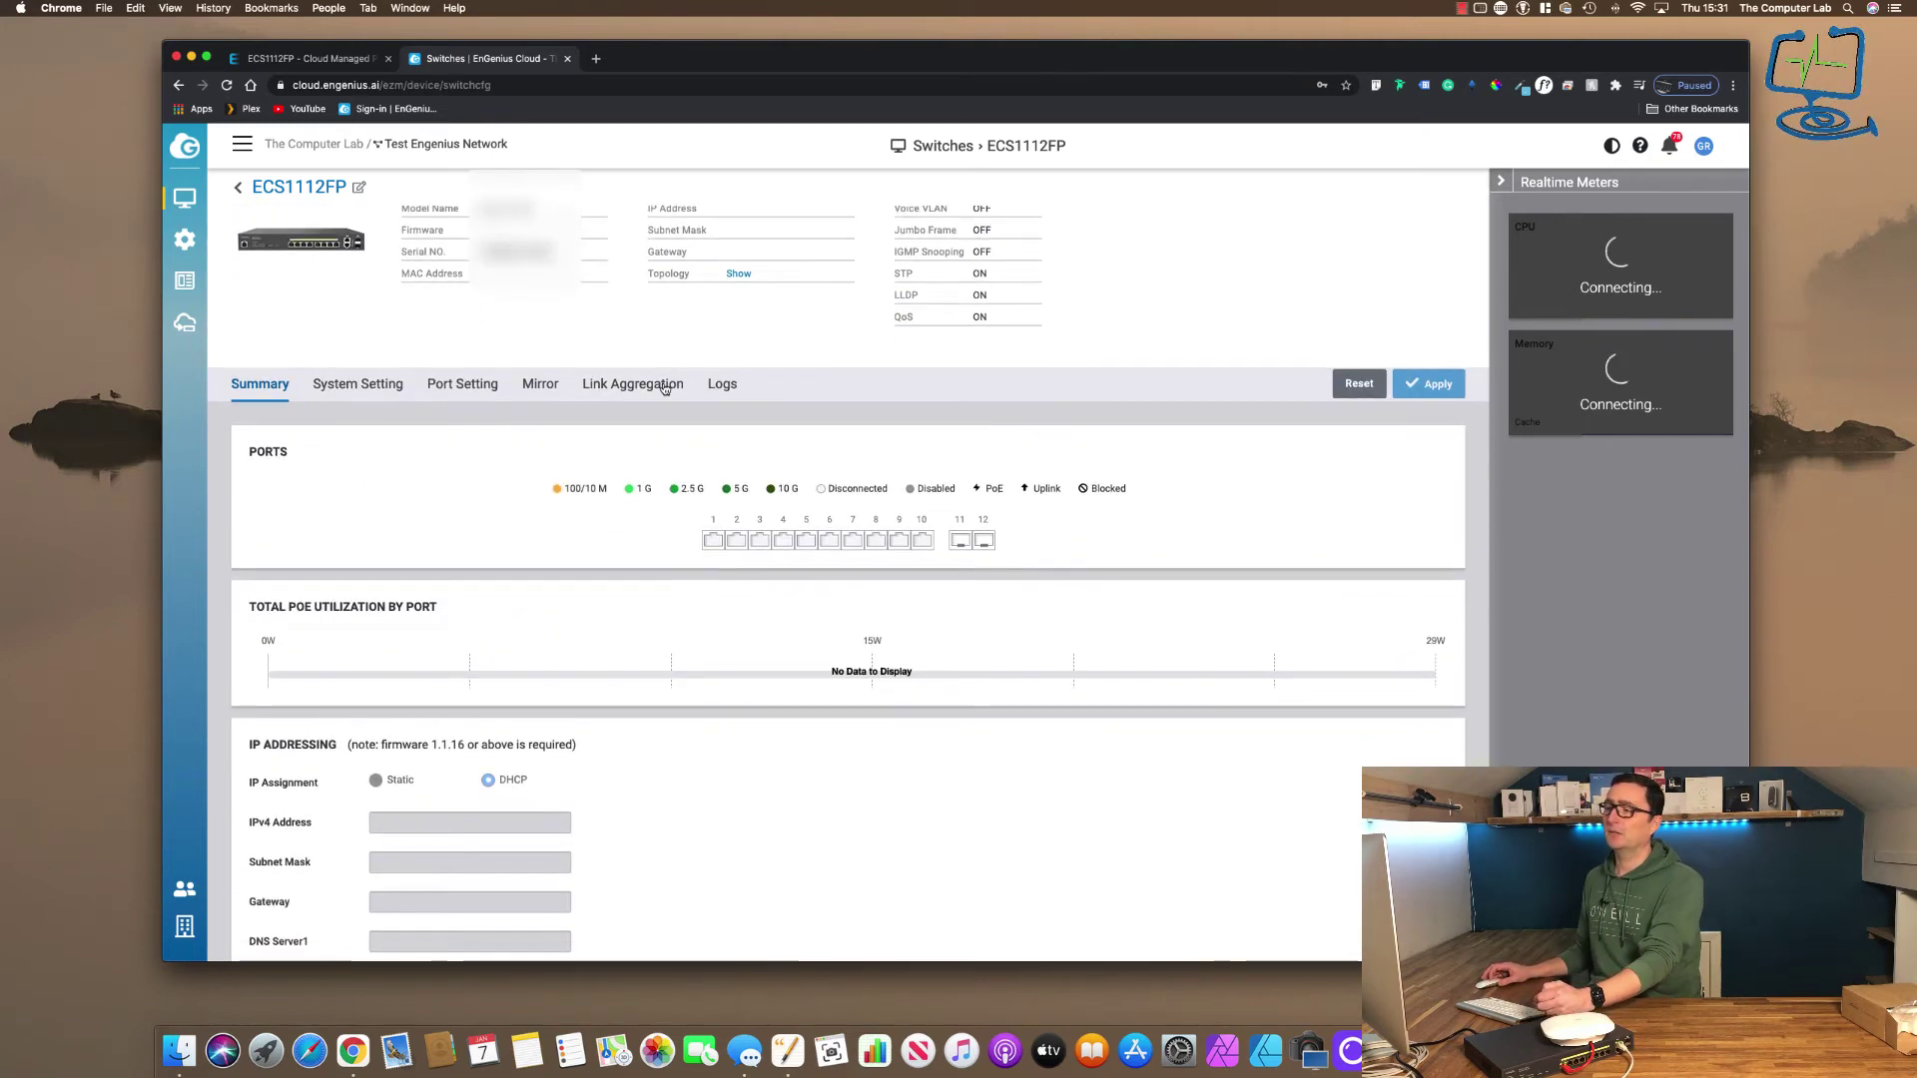
# - Scroll through the ECS1112FP System Setting sections, from spanning tree to jumbo frames
pyautogui.click(348, 386)
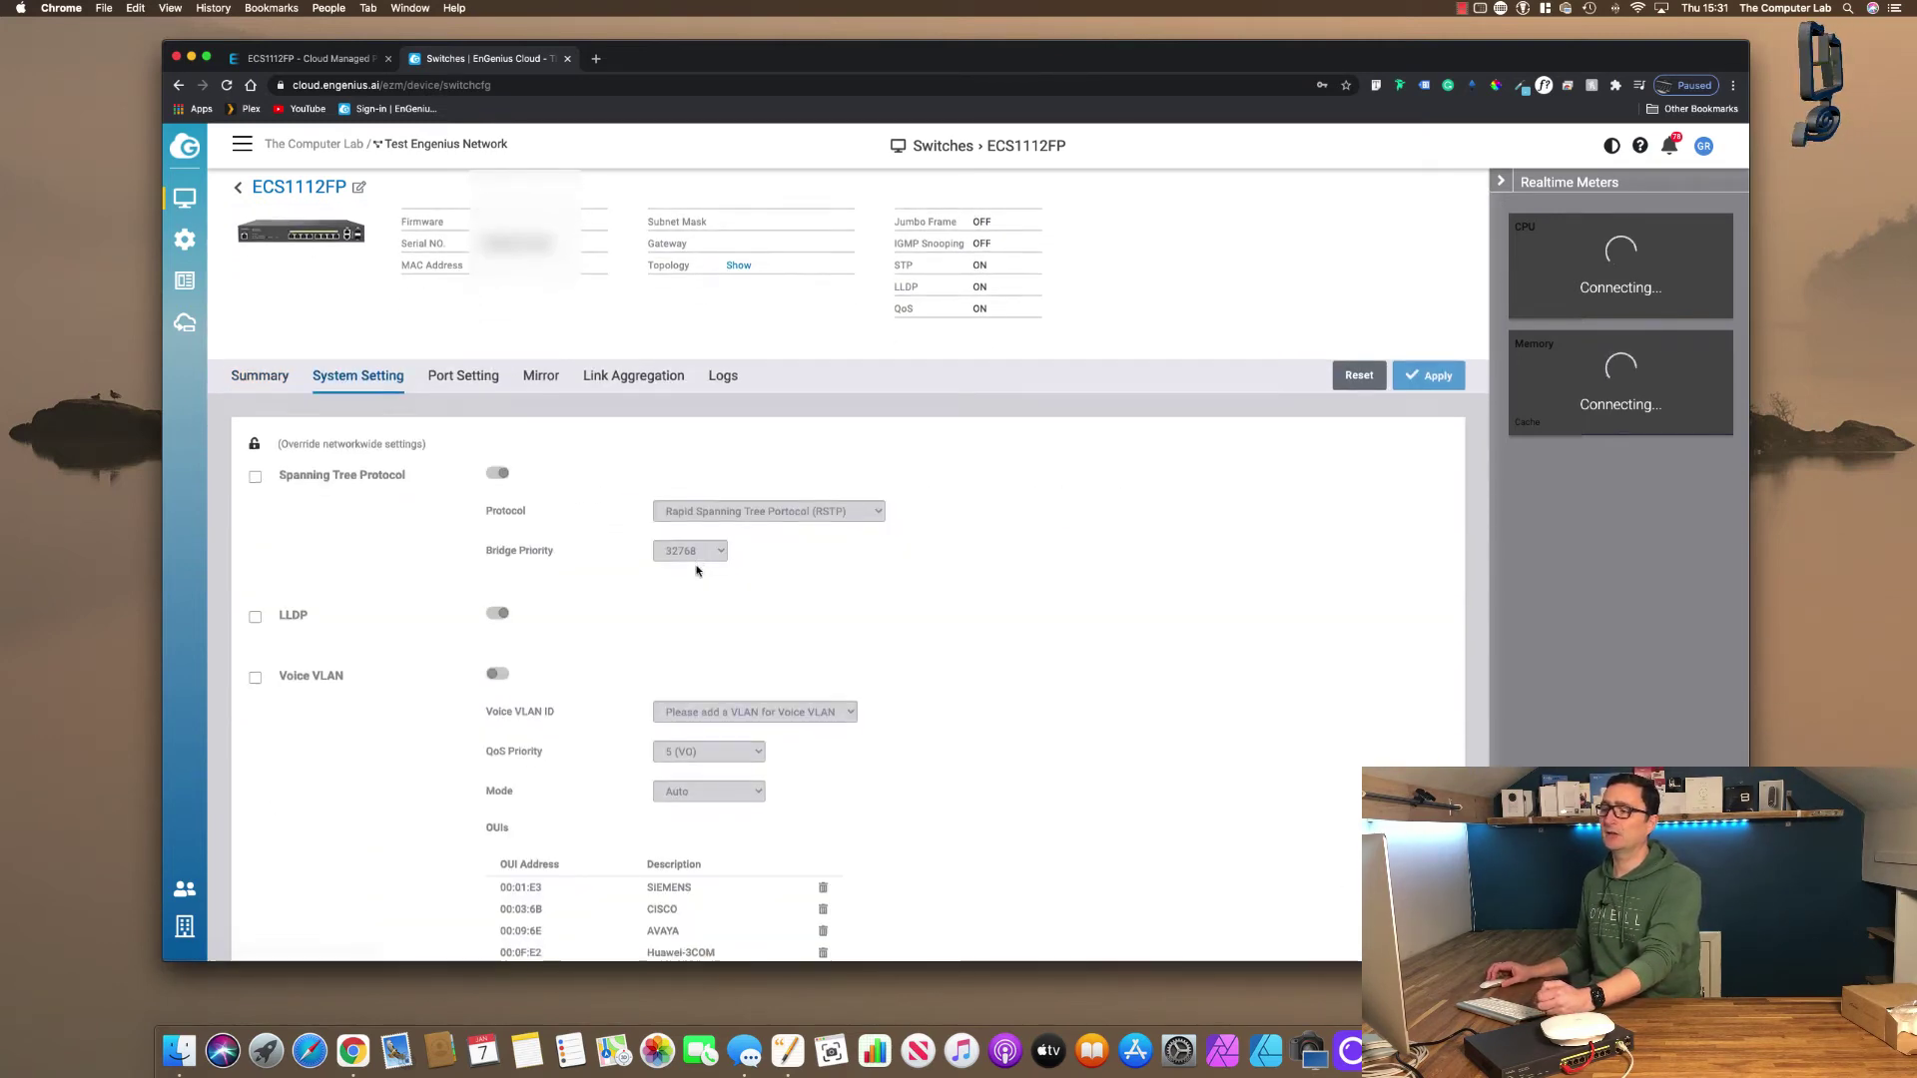
pyautogui.scroll(-3, 670, 461)
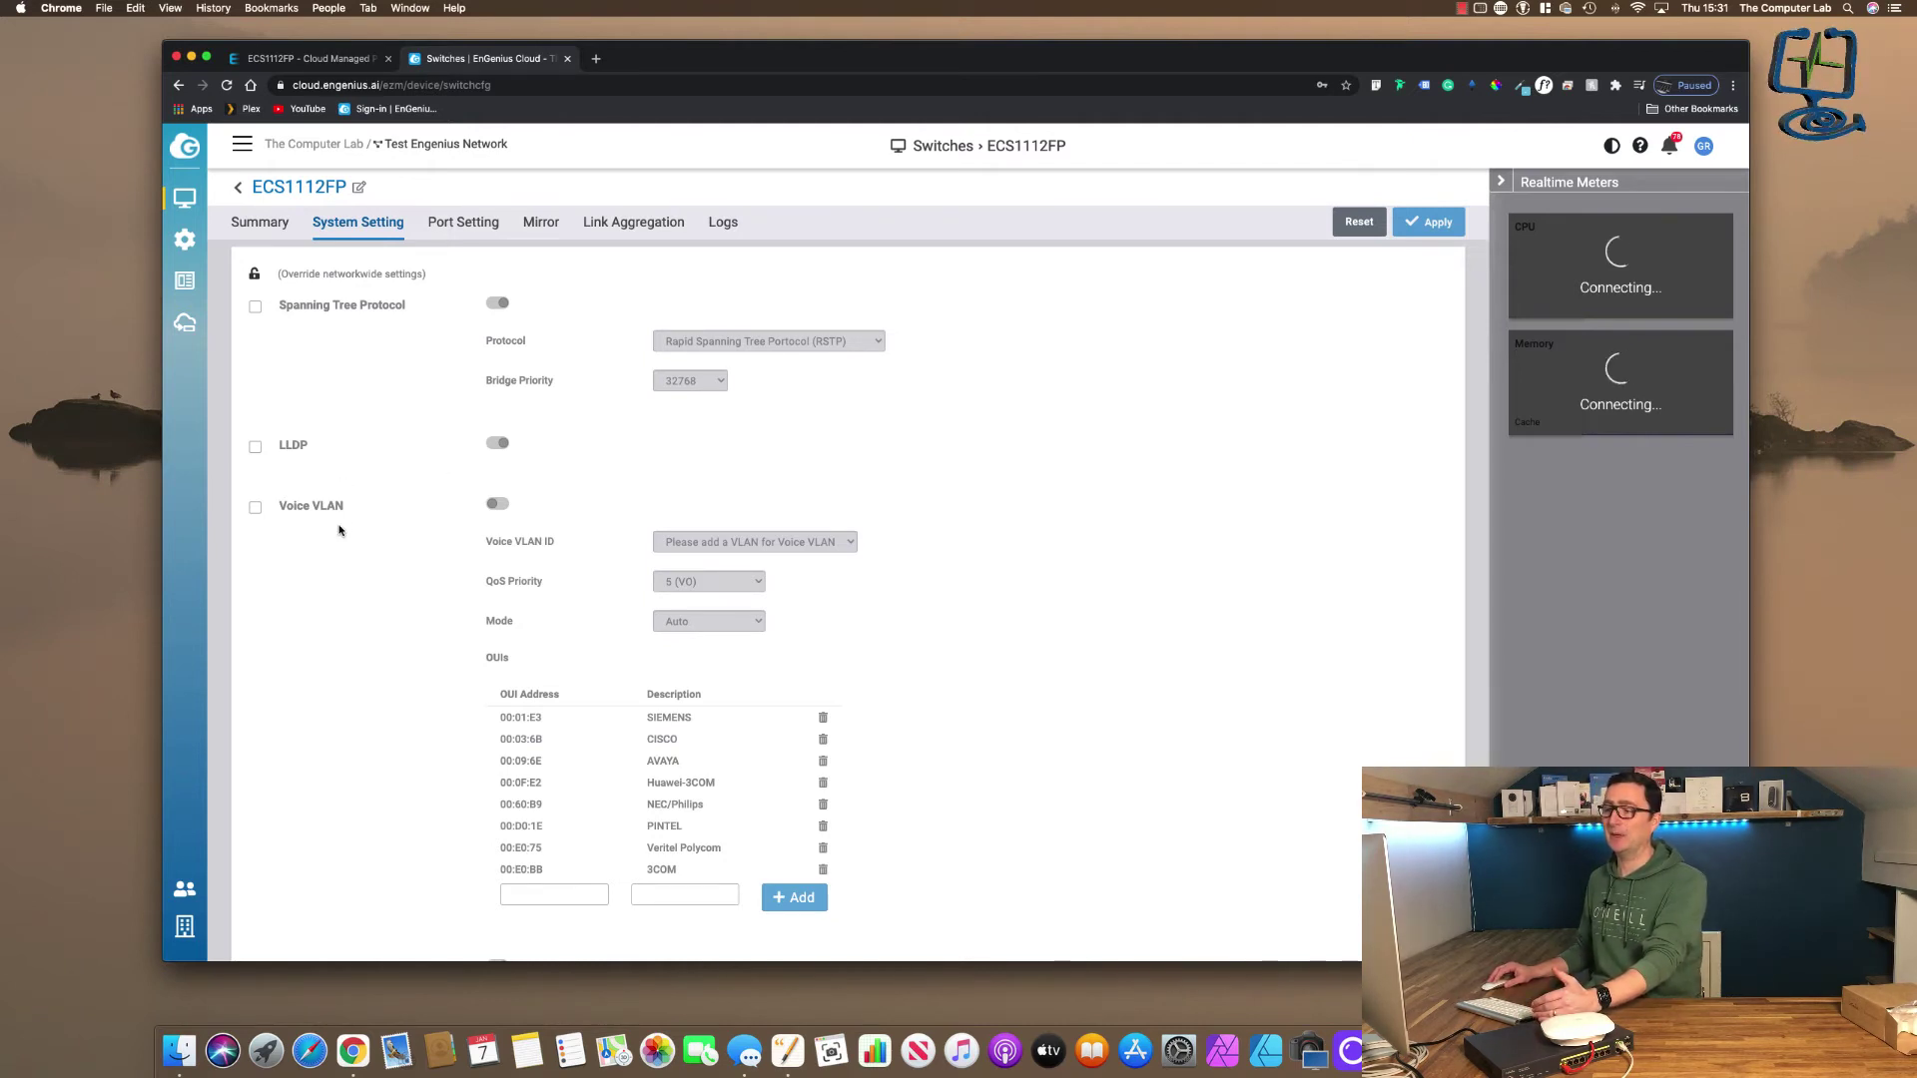
pyautogui.scroll(-5, 343, 515)
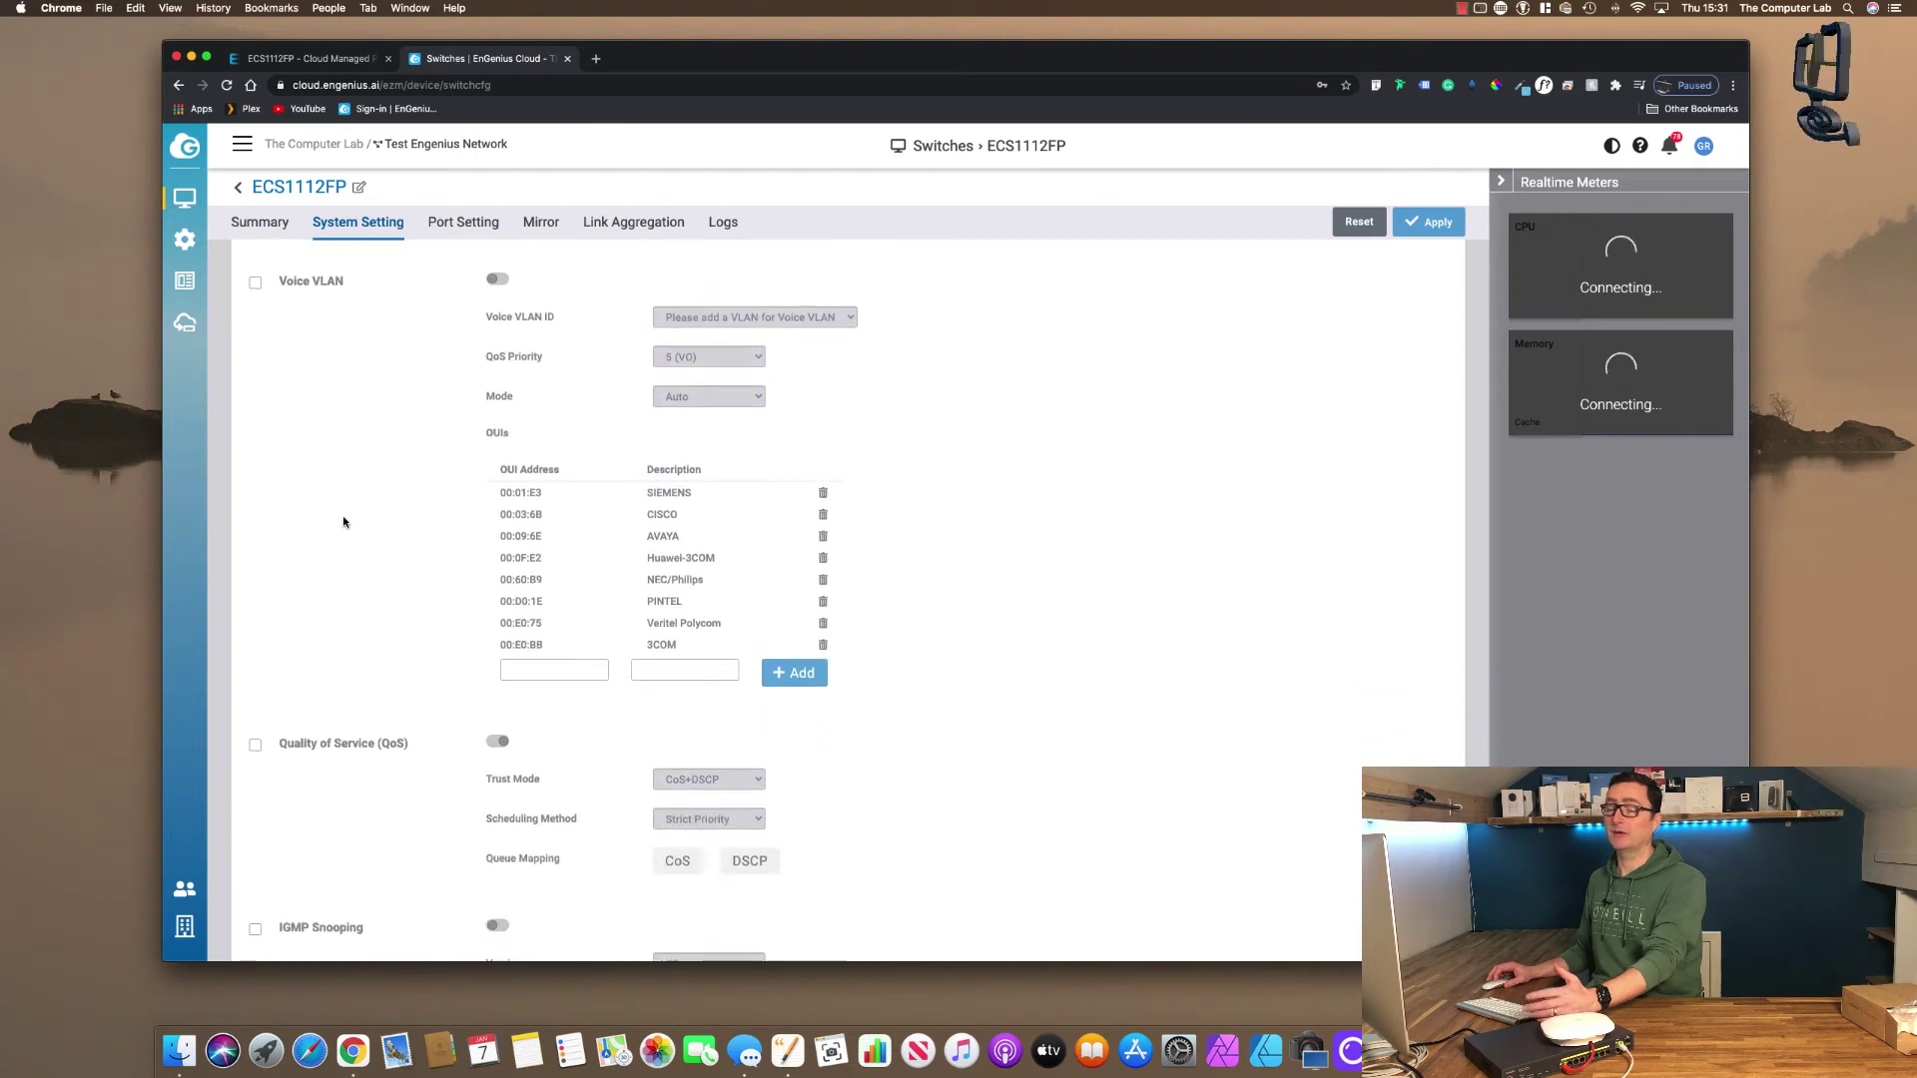
pyautogui.scroll(-2, 440, 539)
pyautogui.scroll(-3, 398, 639)
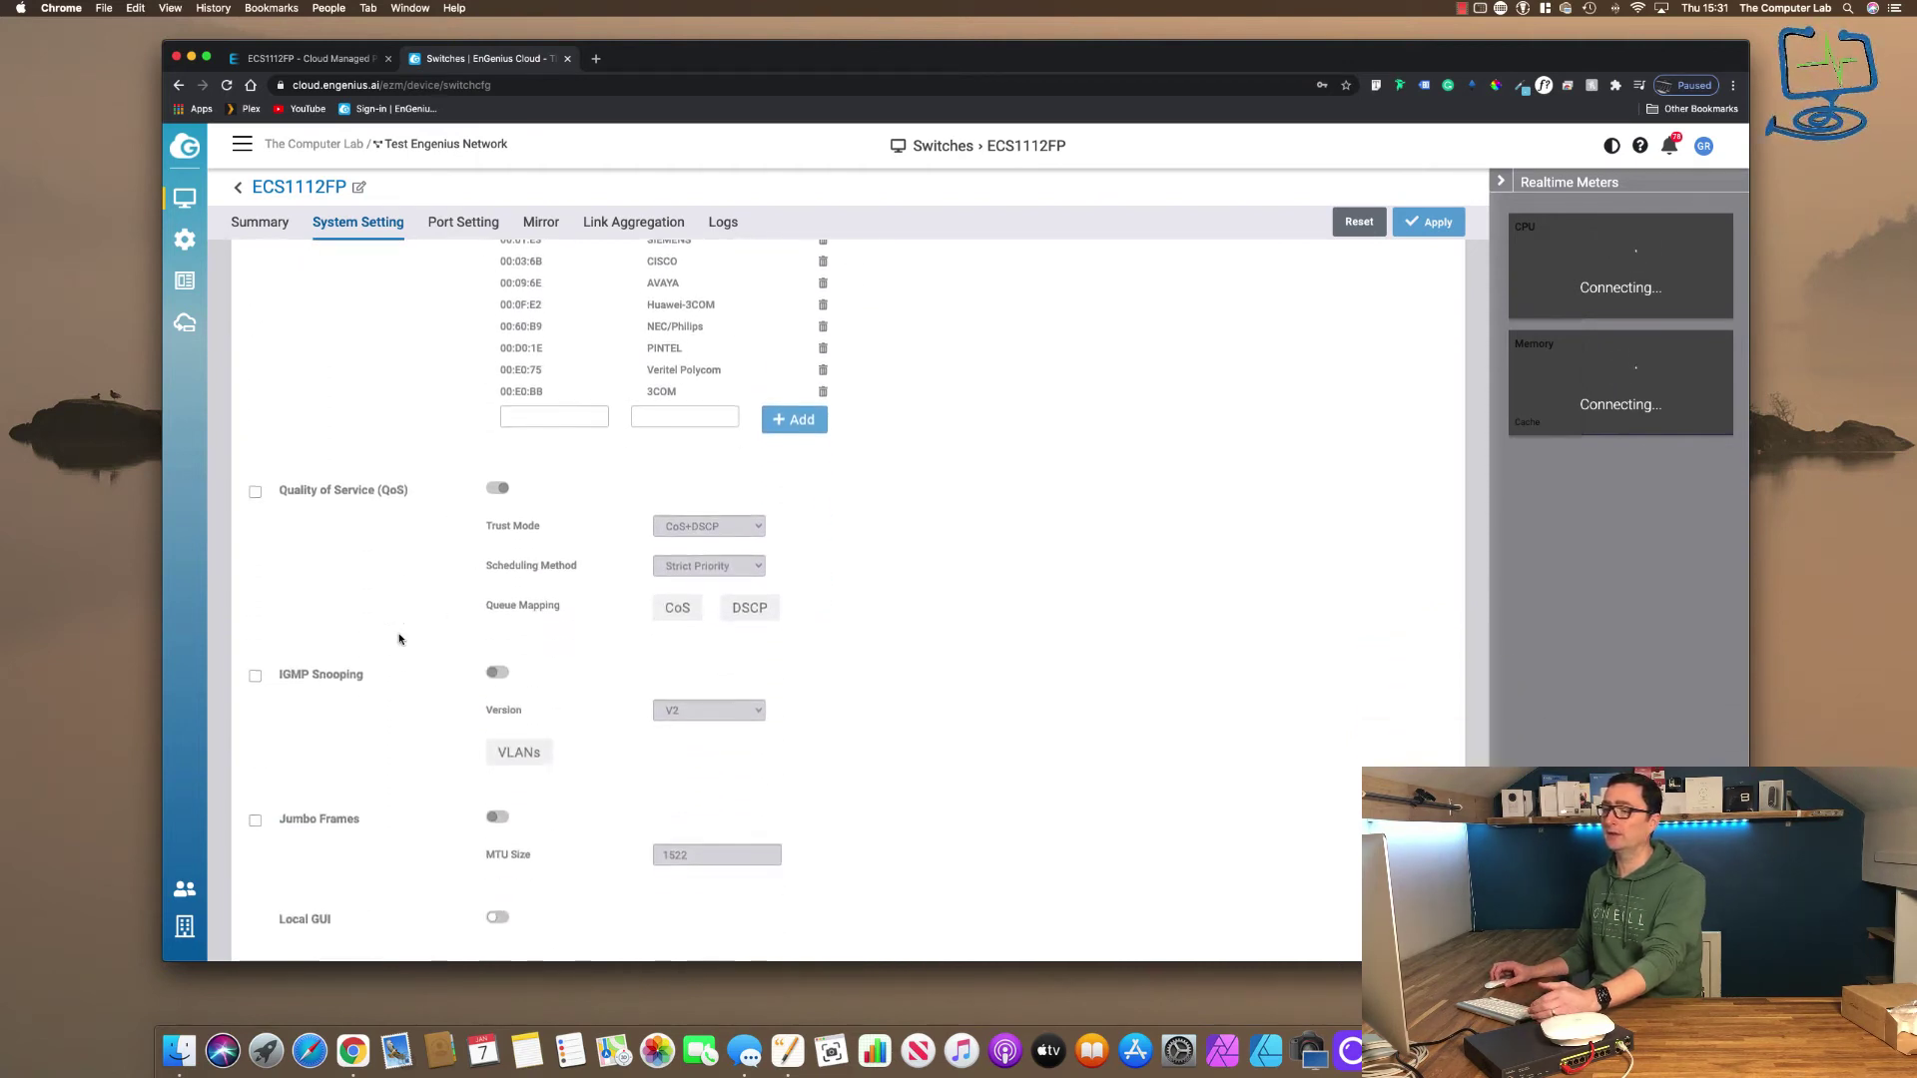
pyautogui.scroll(-1, 399, 639)
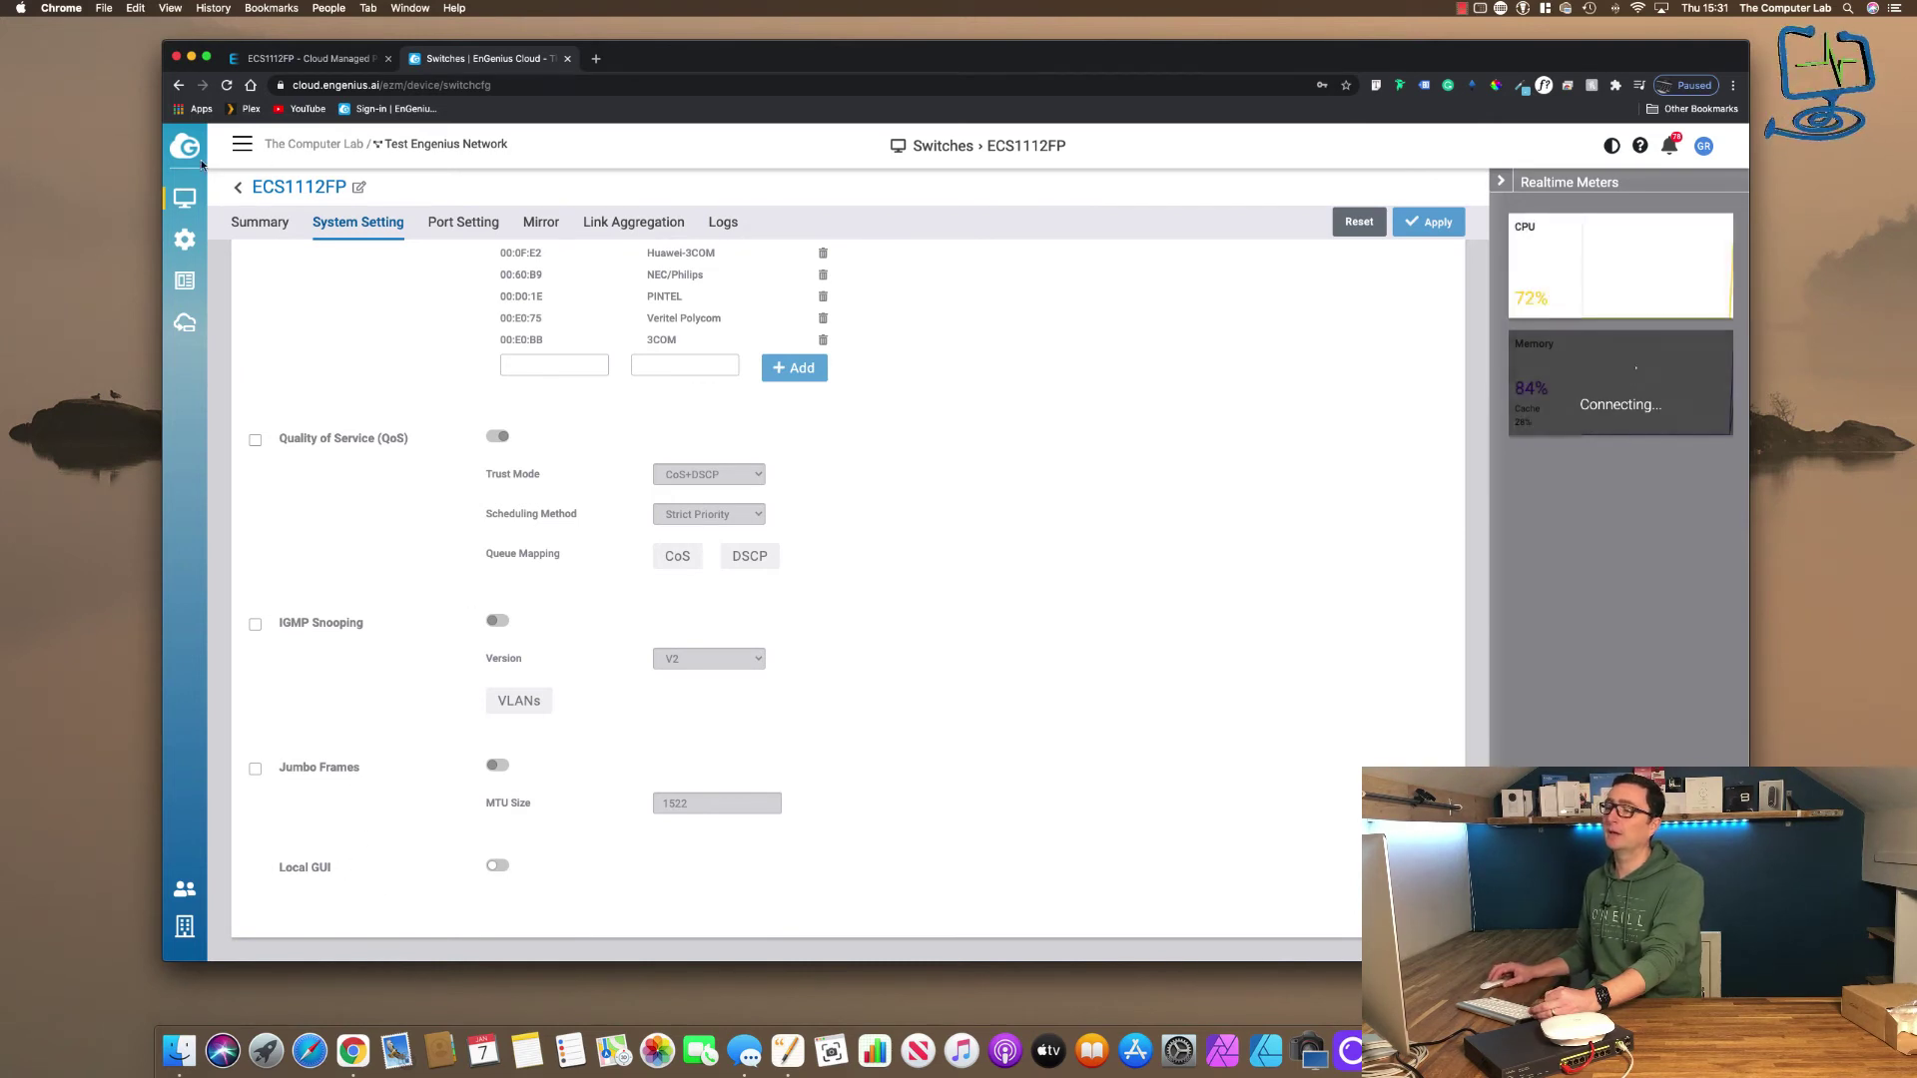
# - Review the Port Setting and Mirror tabs, ending on eight disabled trunks t1–t8
pyautogui.click(451, 229)
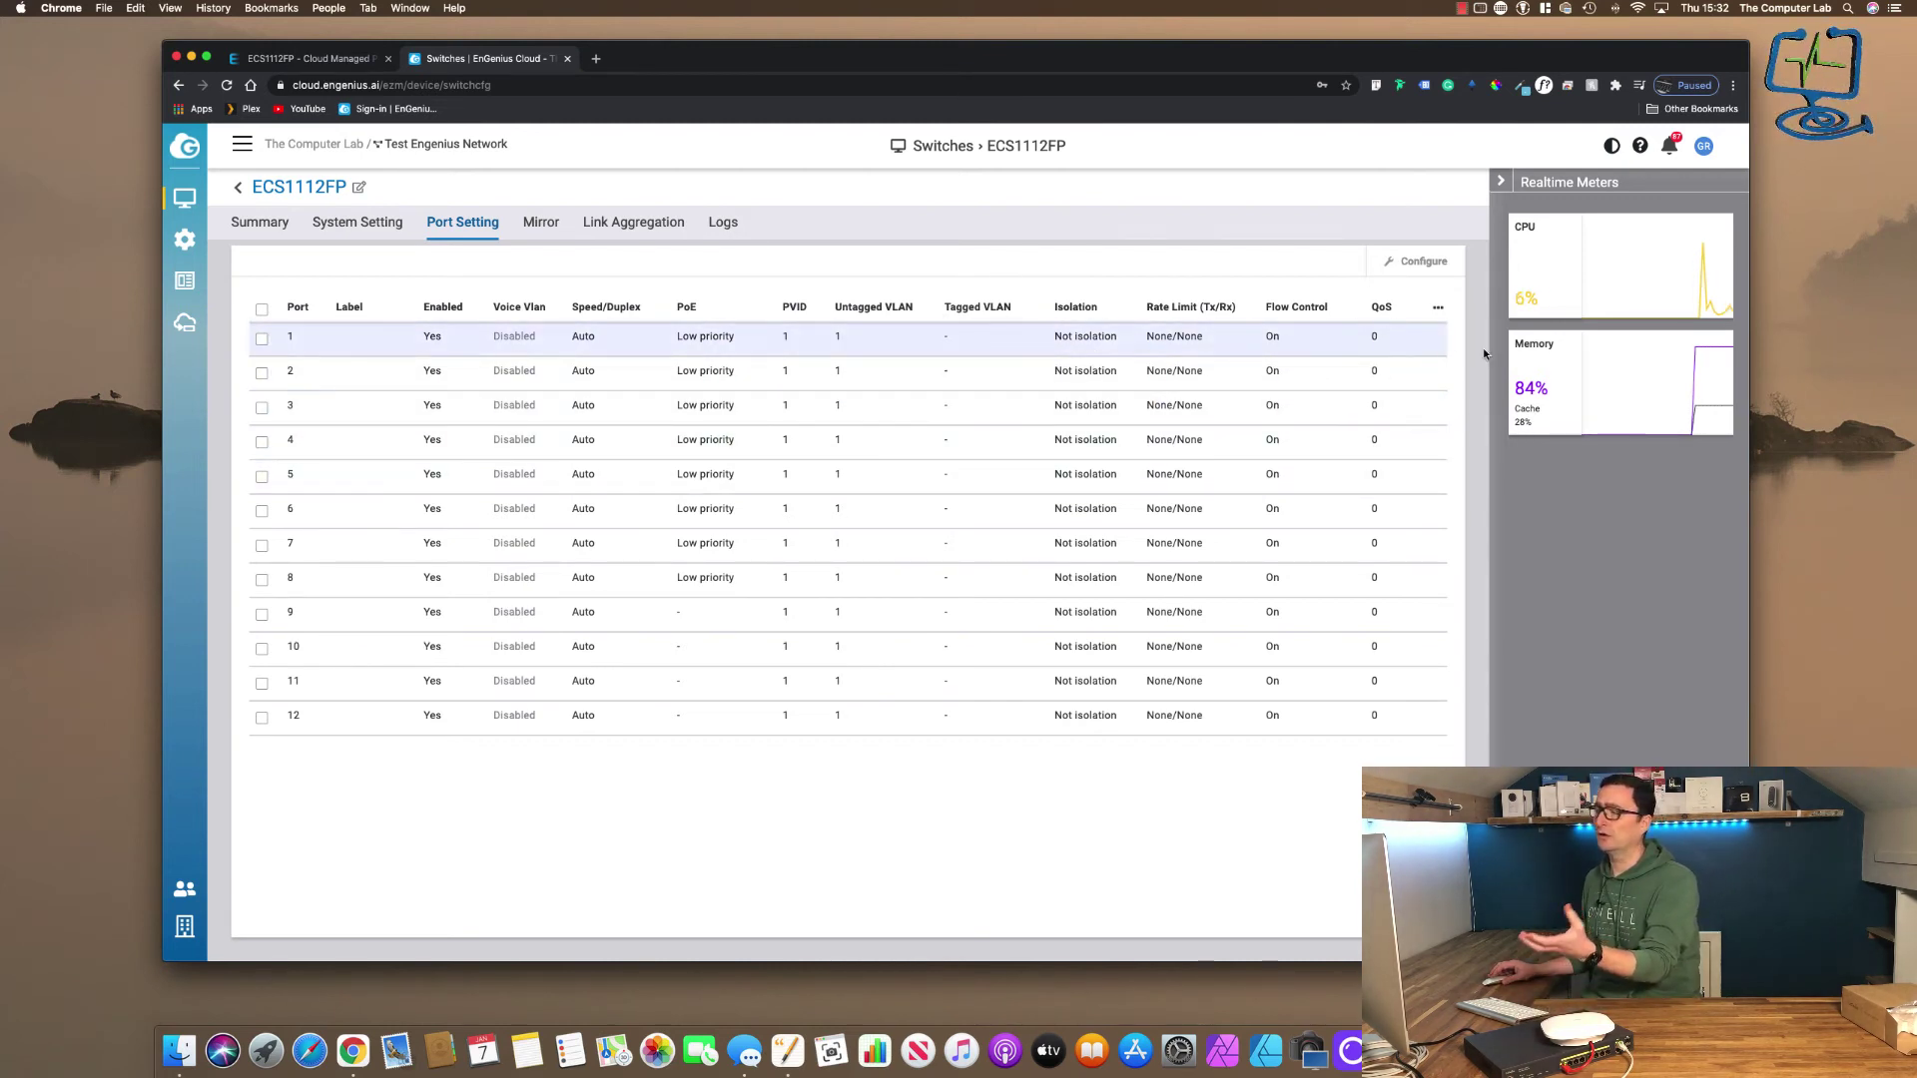
pyautogui.click(540, 222)
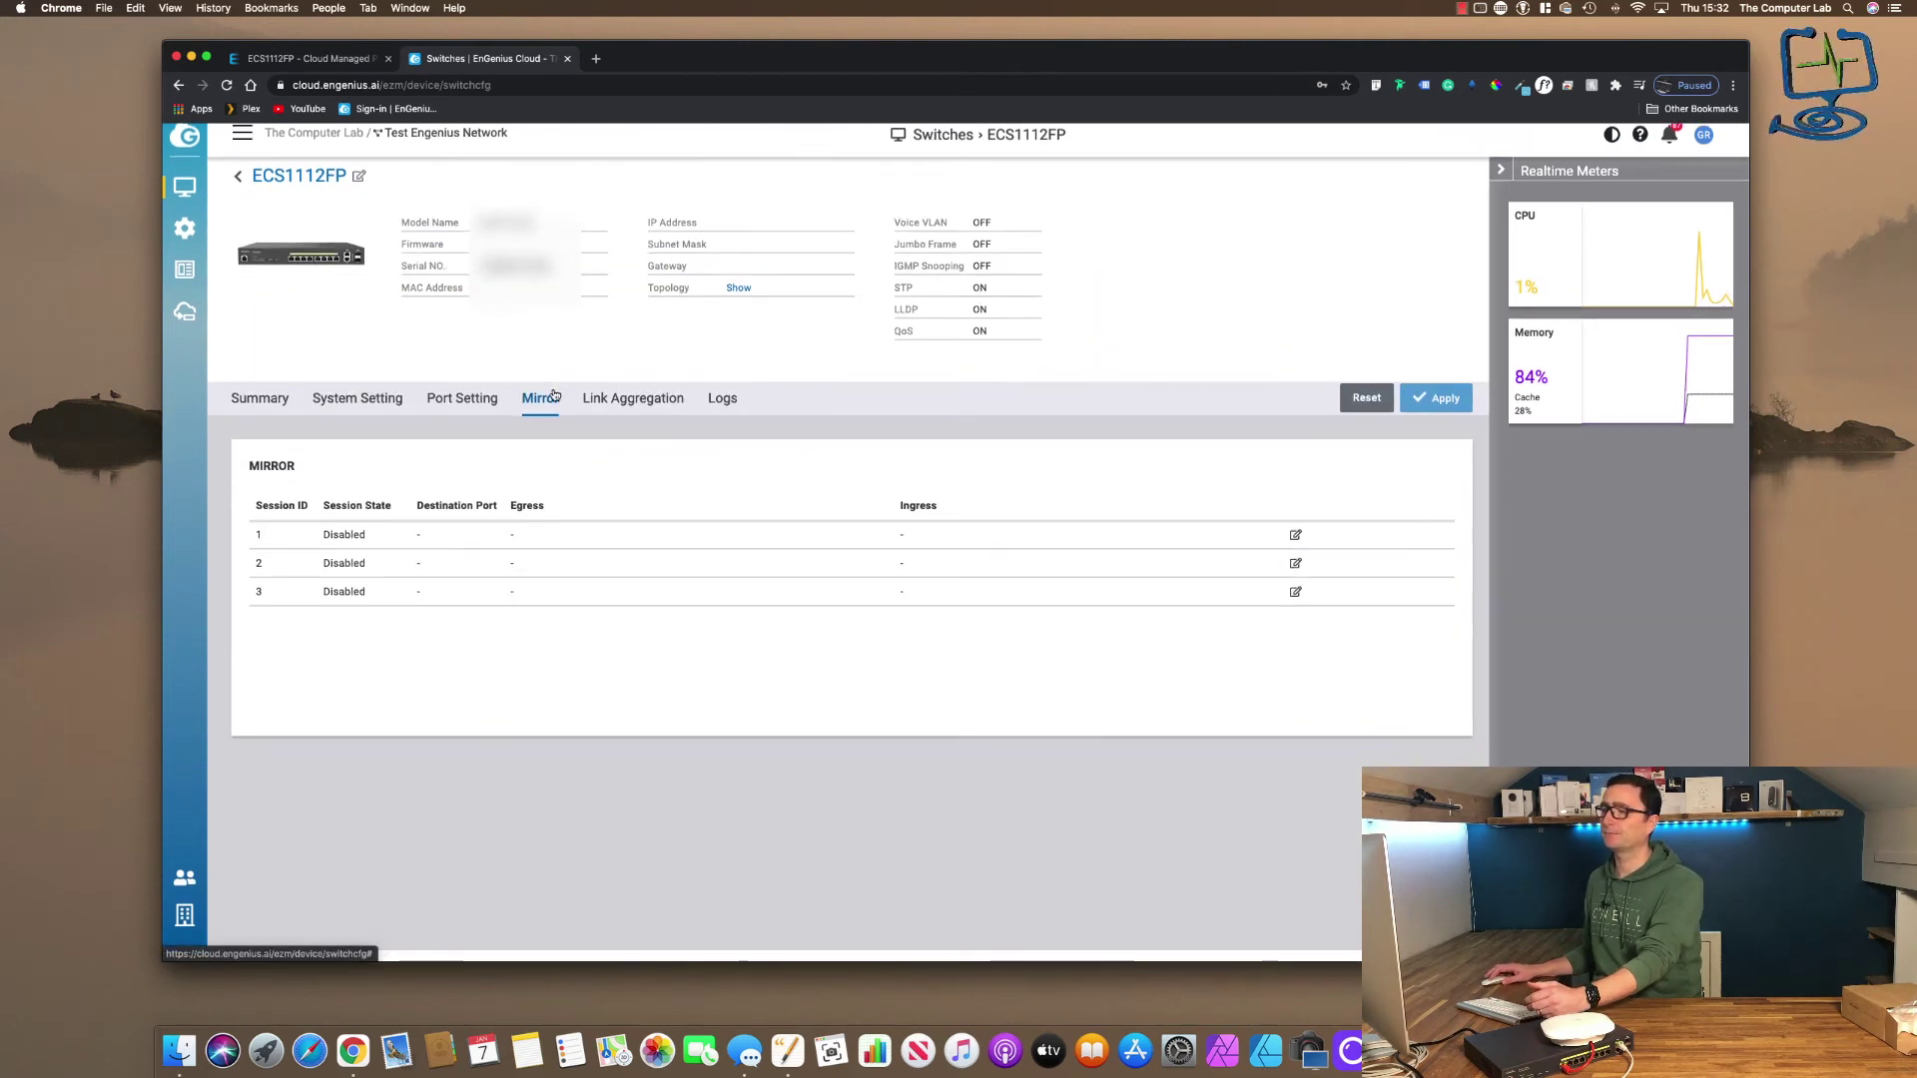
pyautogui.click(626, 411)
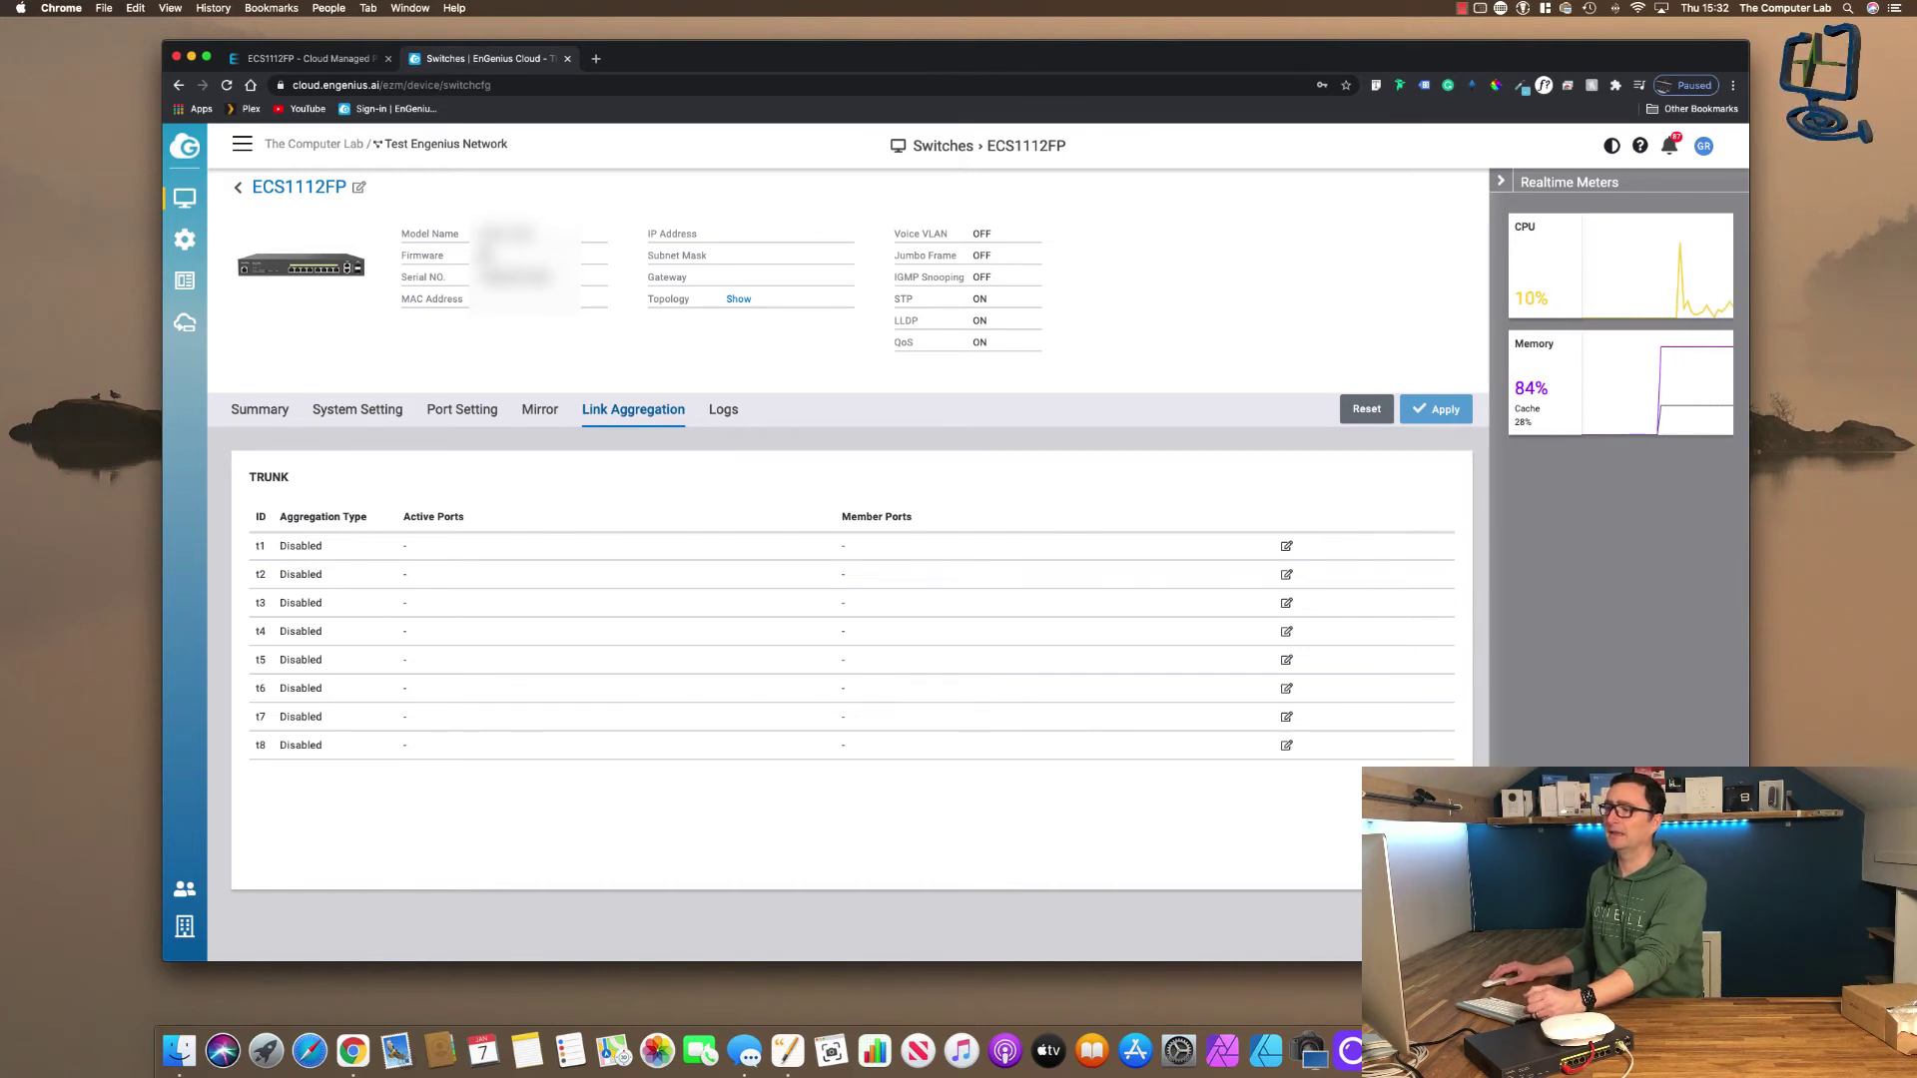
# - Scroll through the ECS1112FP Summary, then return to the network dashboard
pyautogui.click(266, 413)
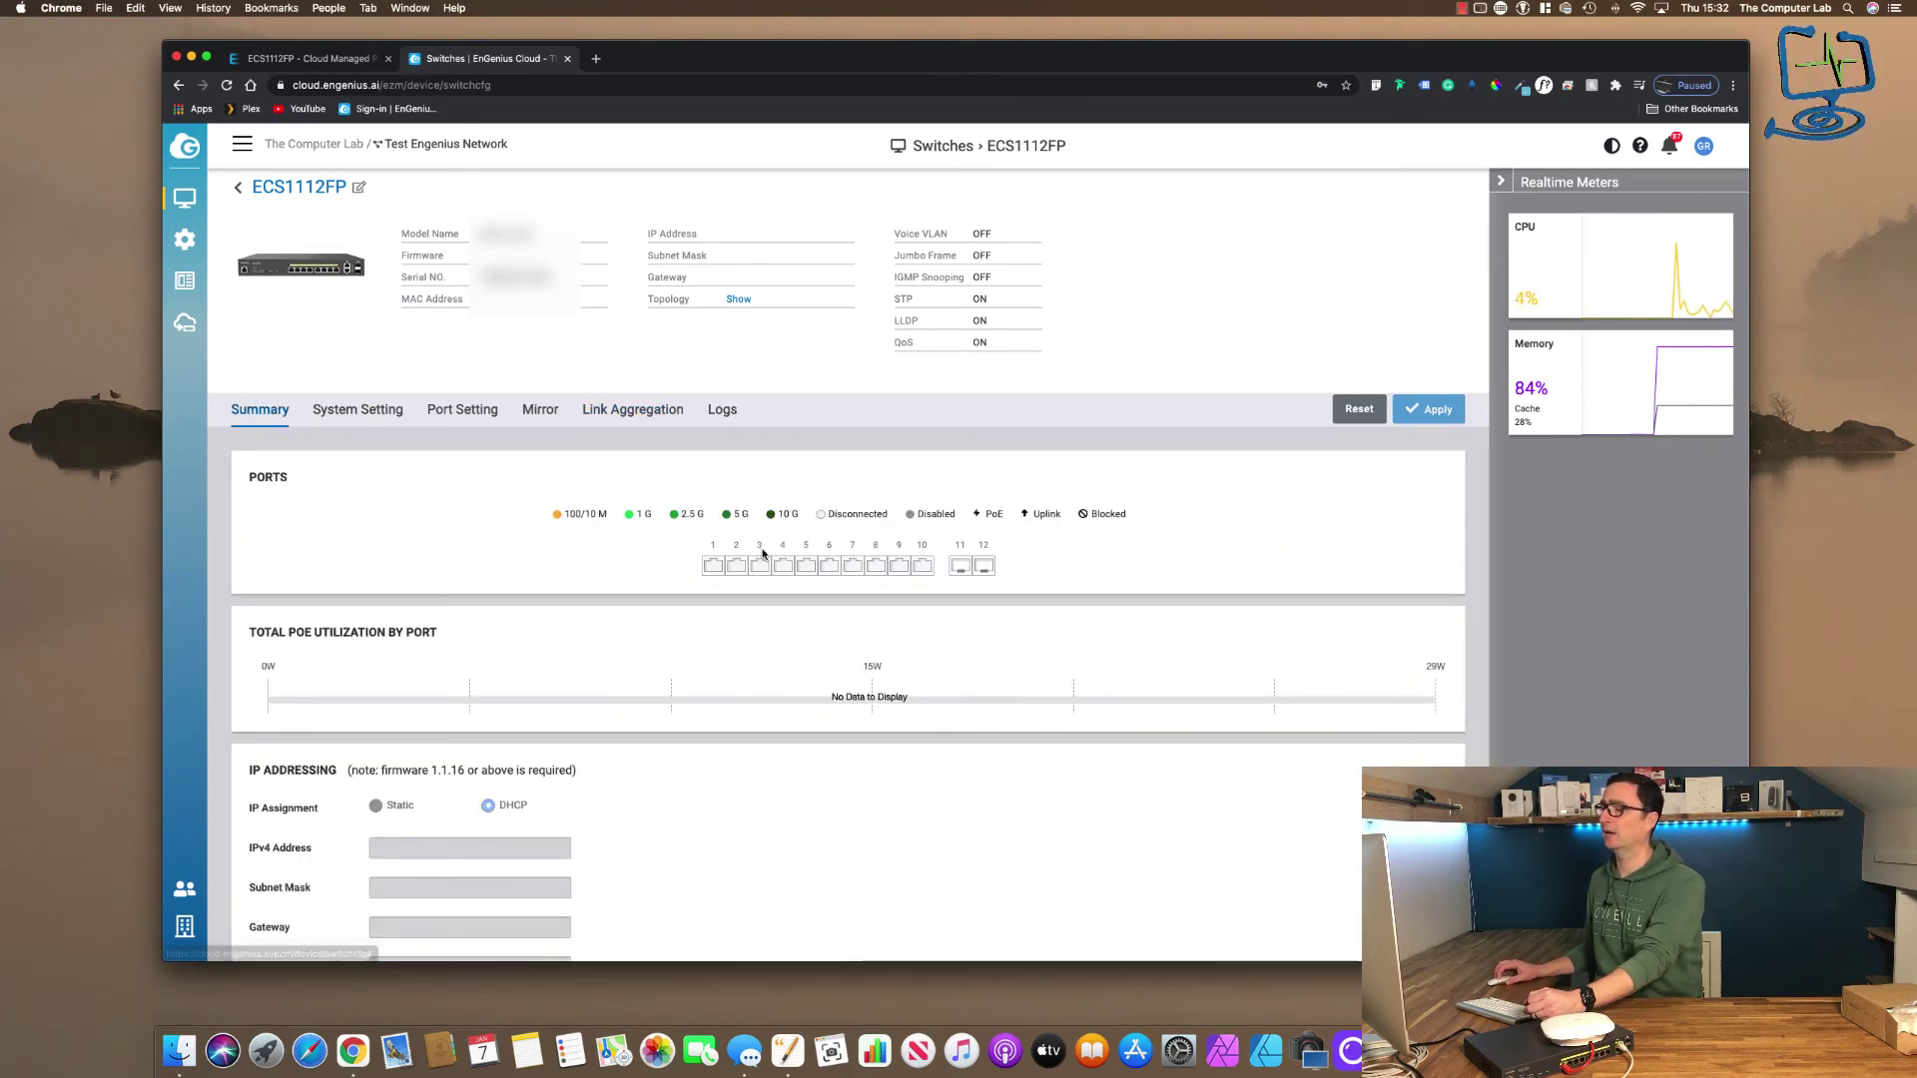
pyautogui.scroll(-3, 759, 549)
pyautogui.scroll(1, 862, 581)
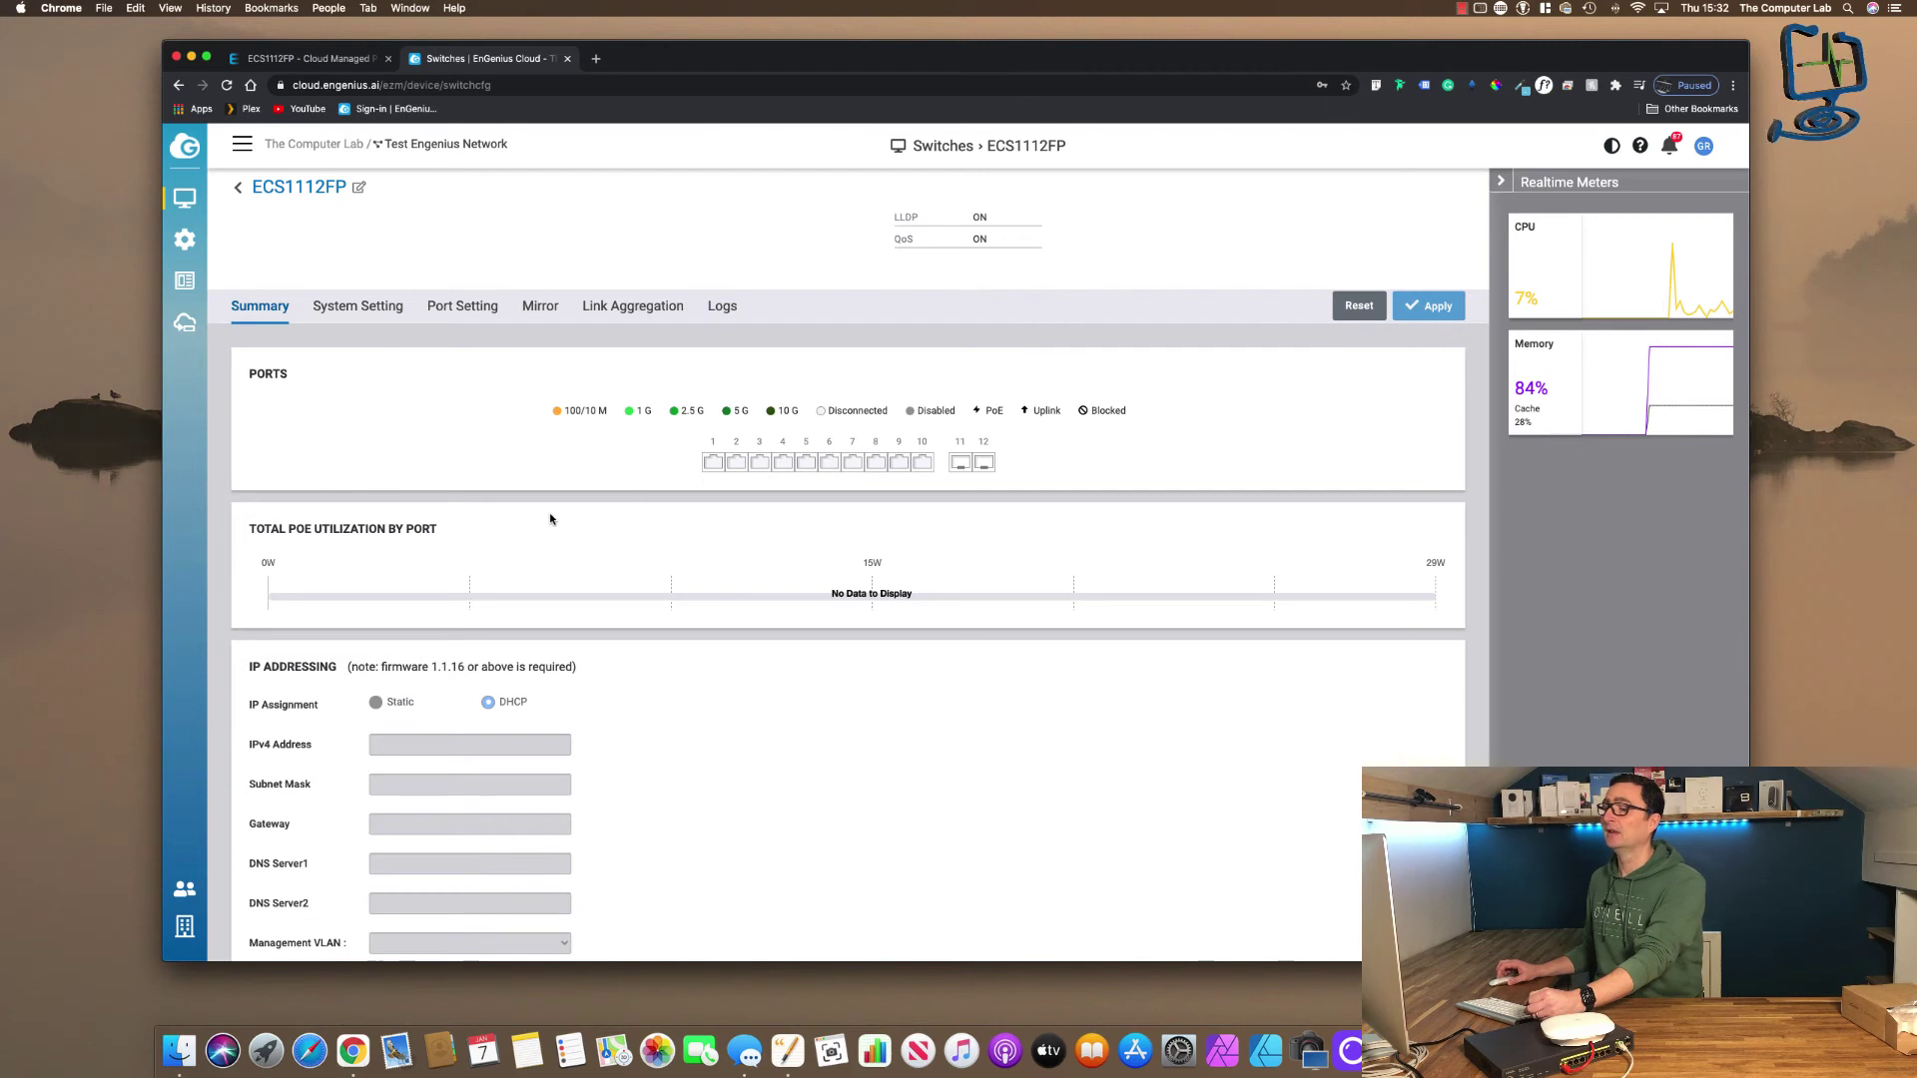
pyautogui.scroll(2, 549, 514)
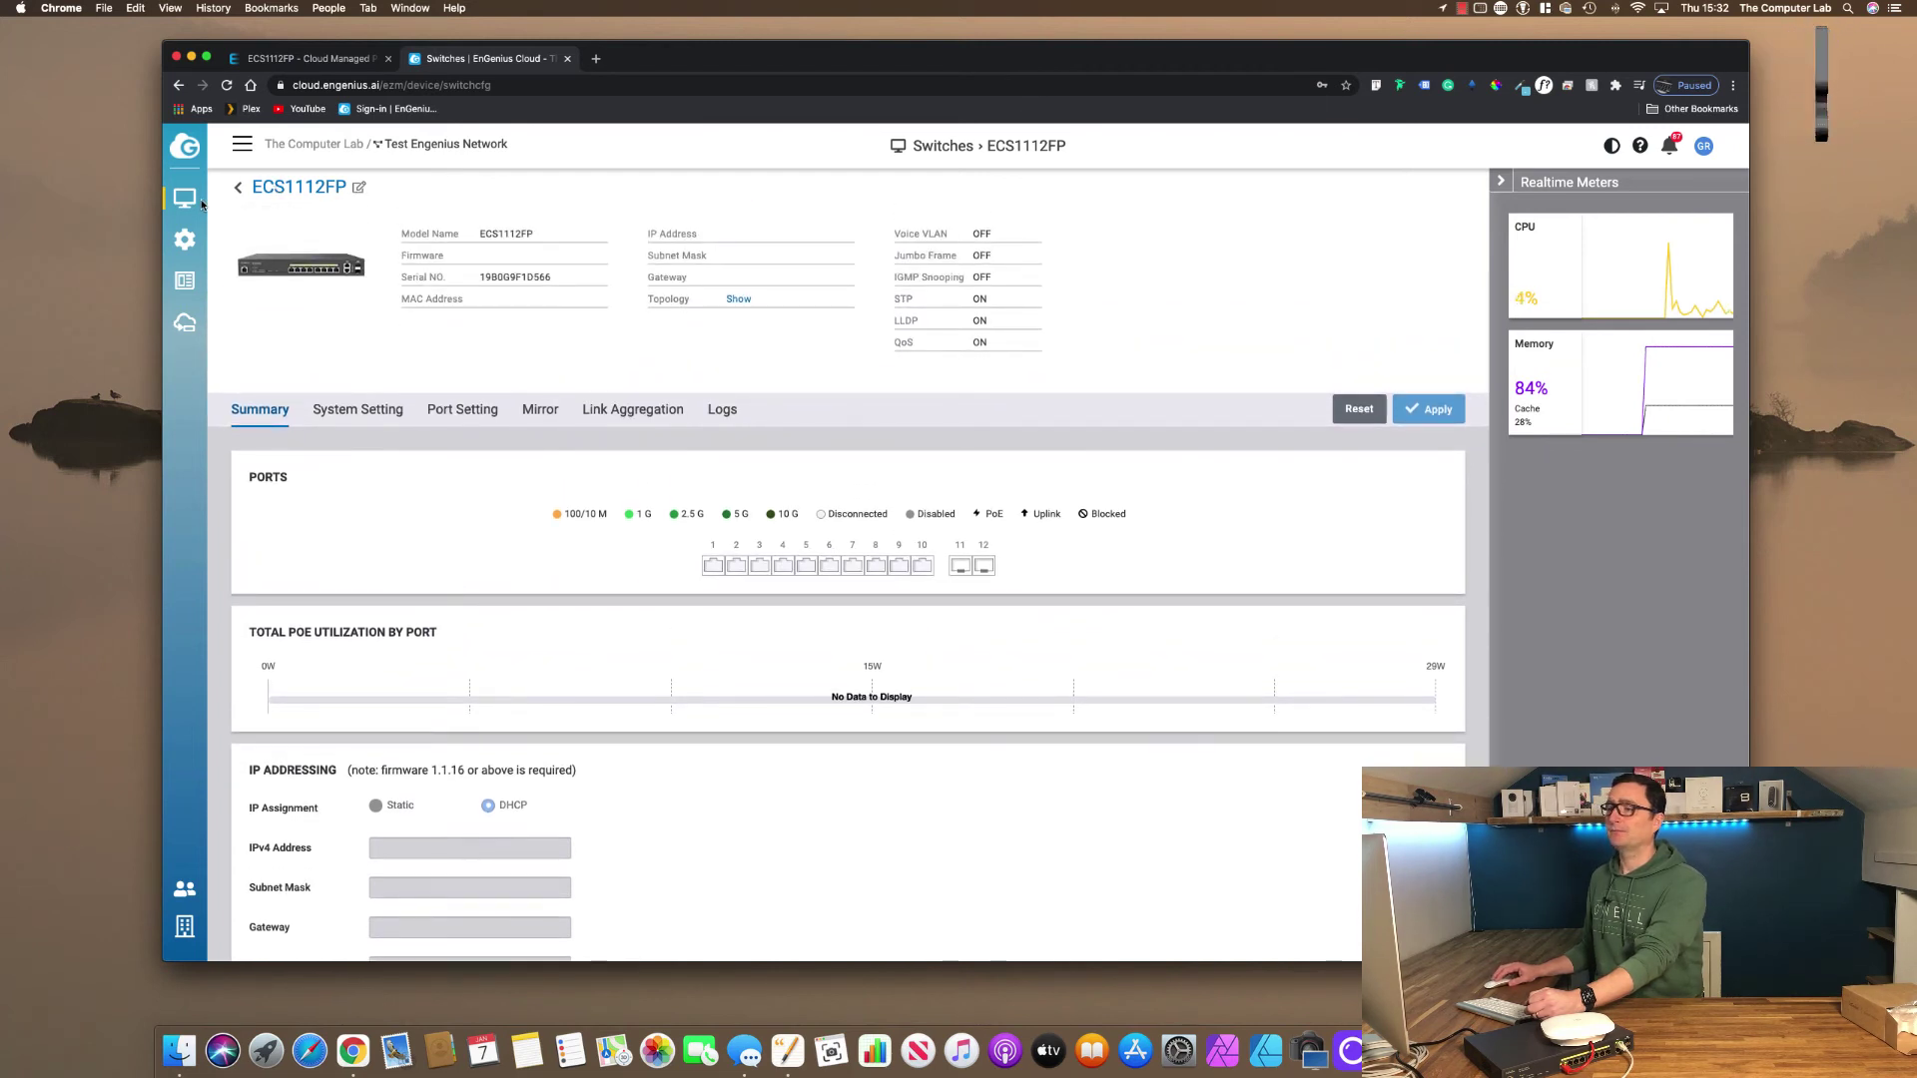
pyautogui.moveTo(185, 197)
pyautogui.click(243, 219)
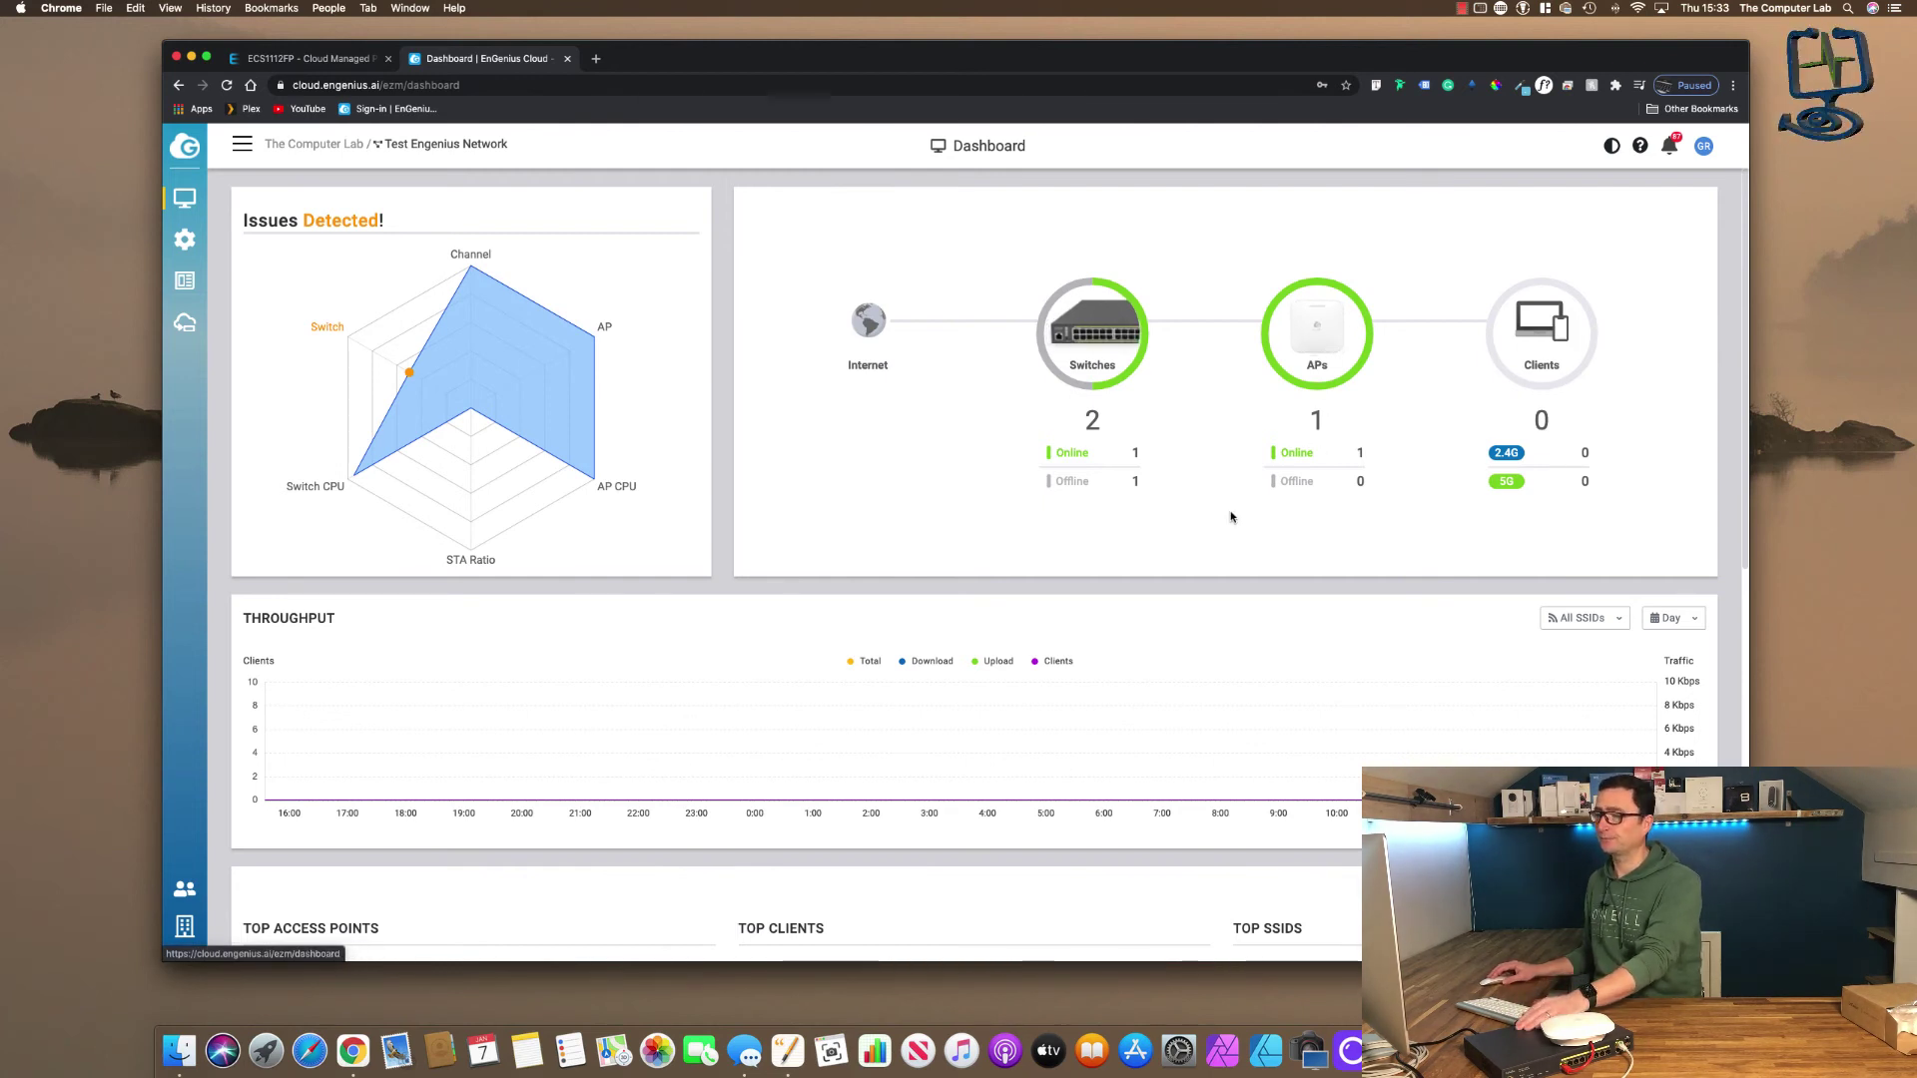
# - Open the ECS1112FP details page from the Switches list, showing 192.168.0.186 and 3.8W PoE
pyautogui.moveTo(184, 197)
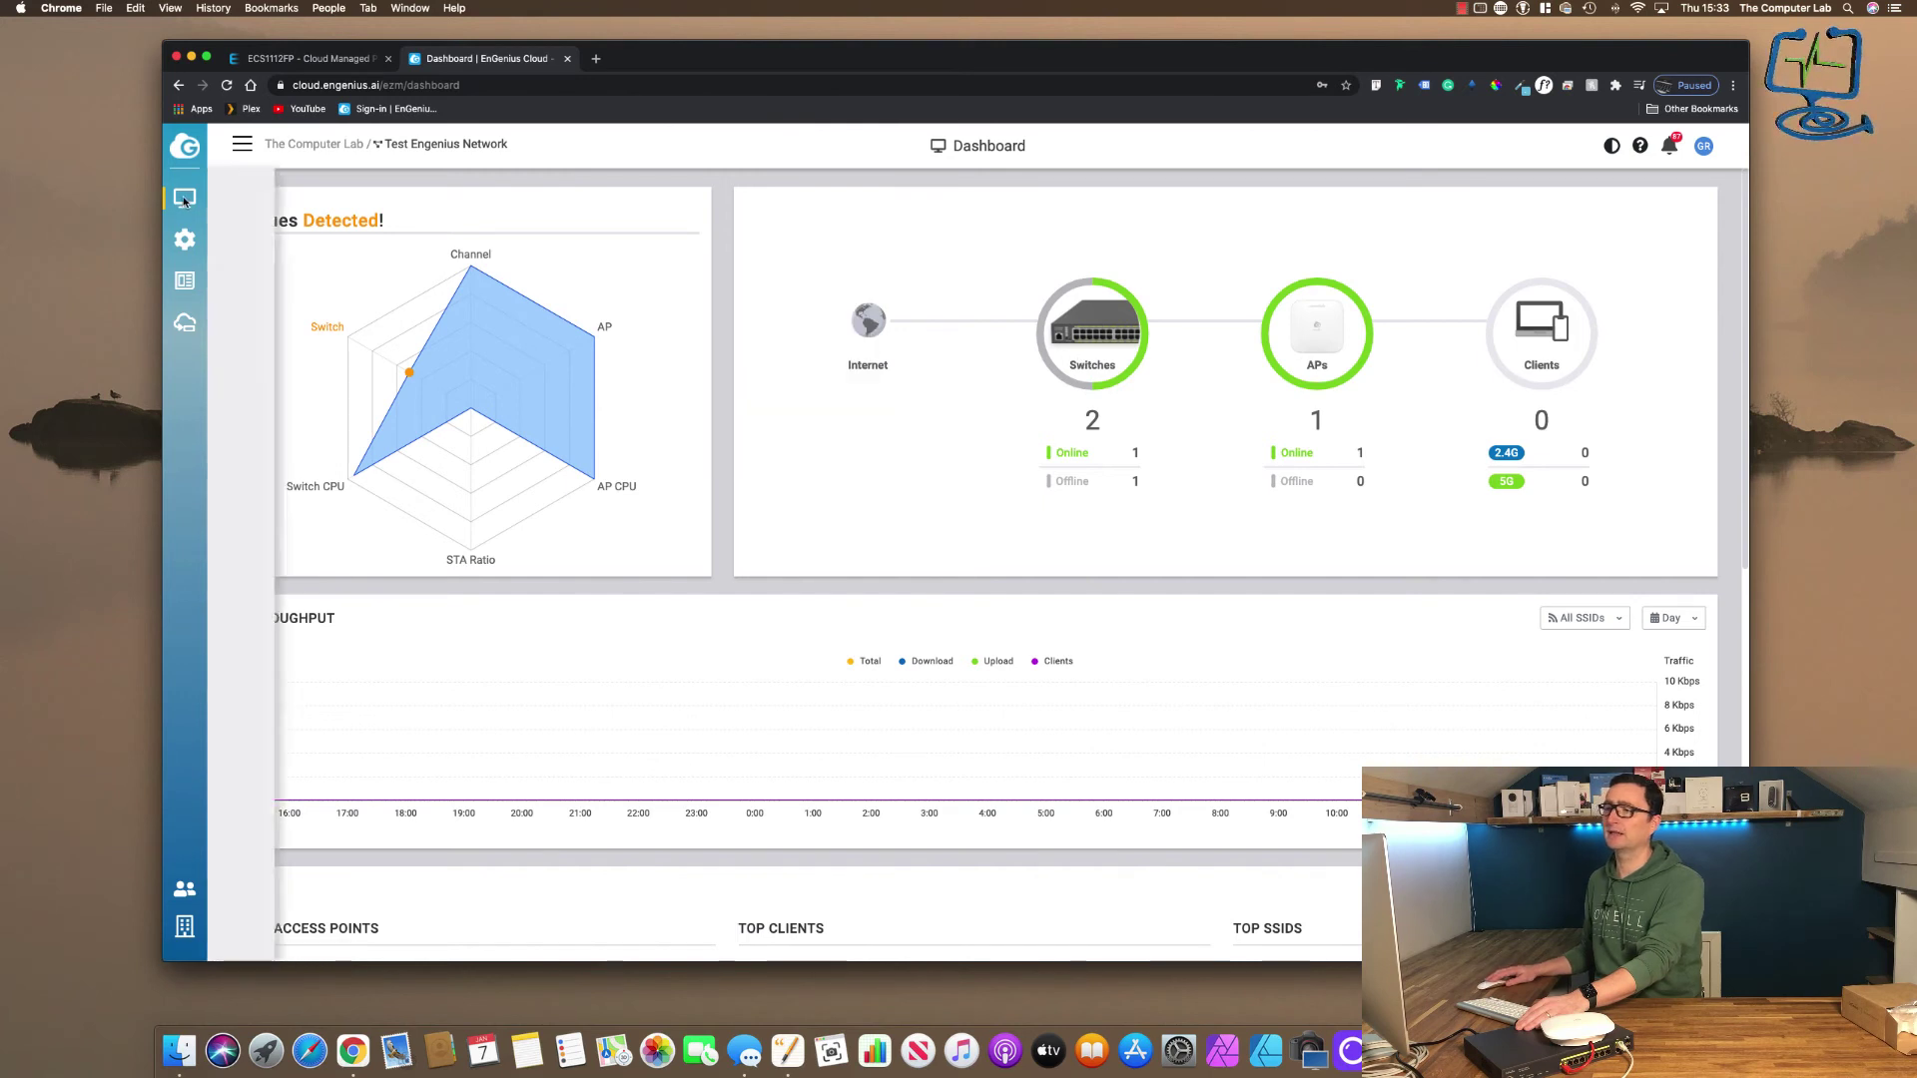
pyautogui.click(287, 296)
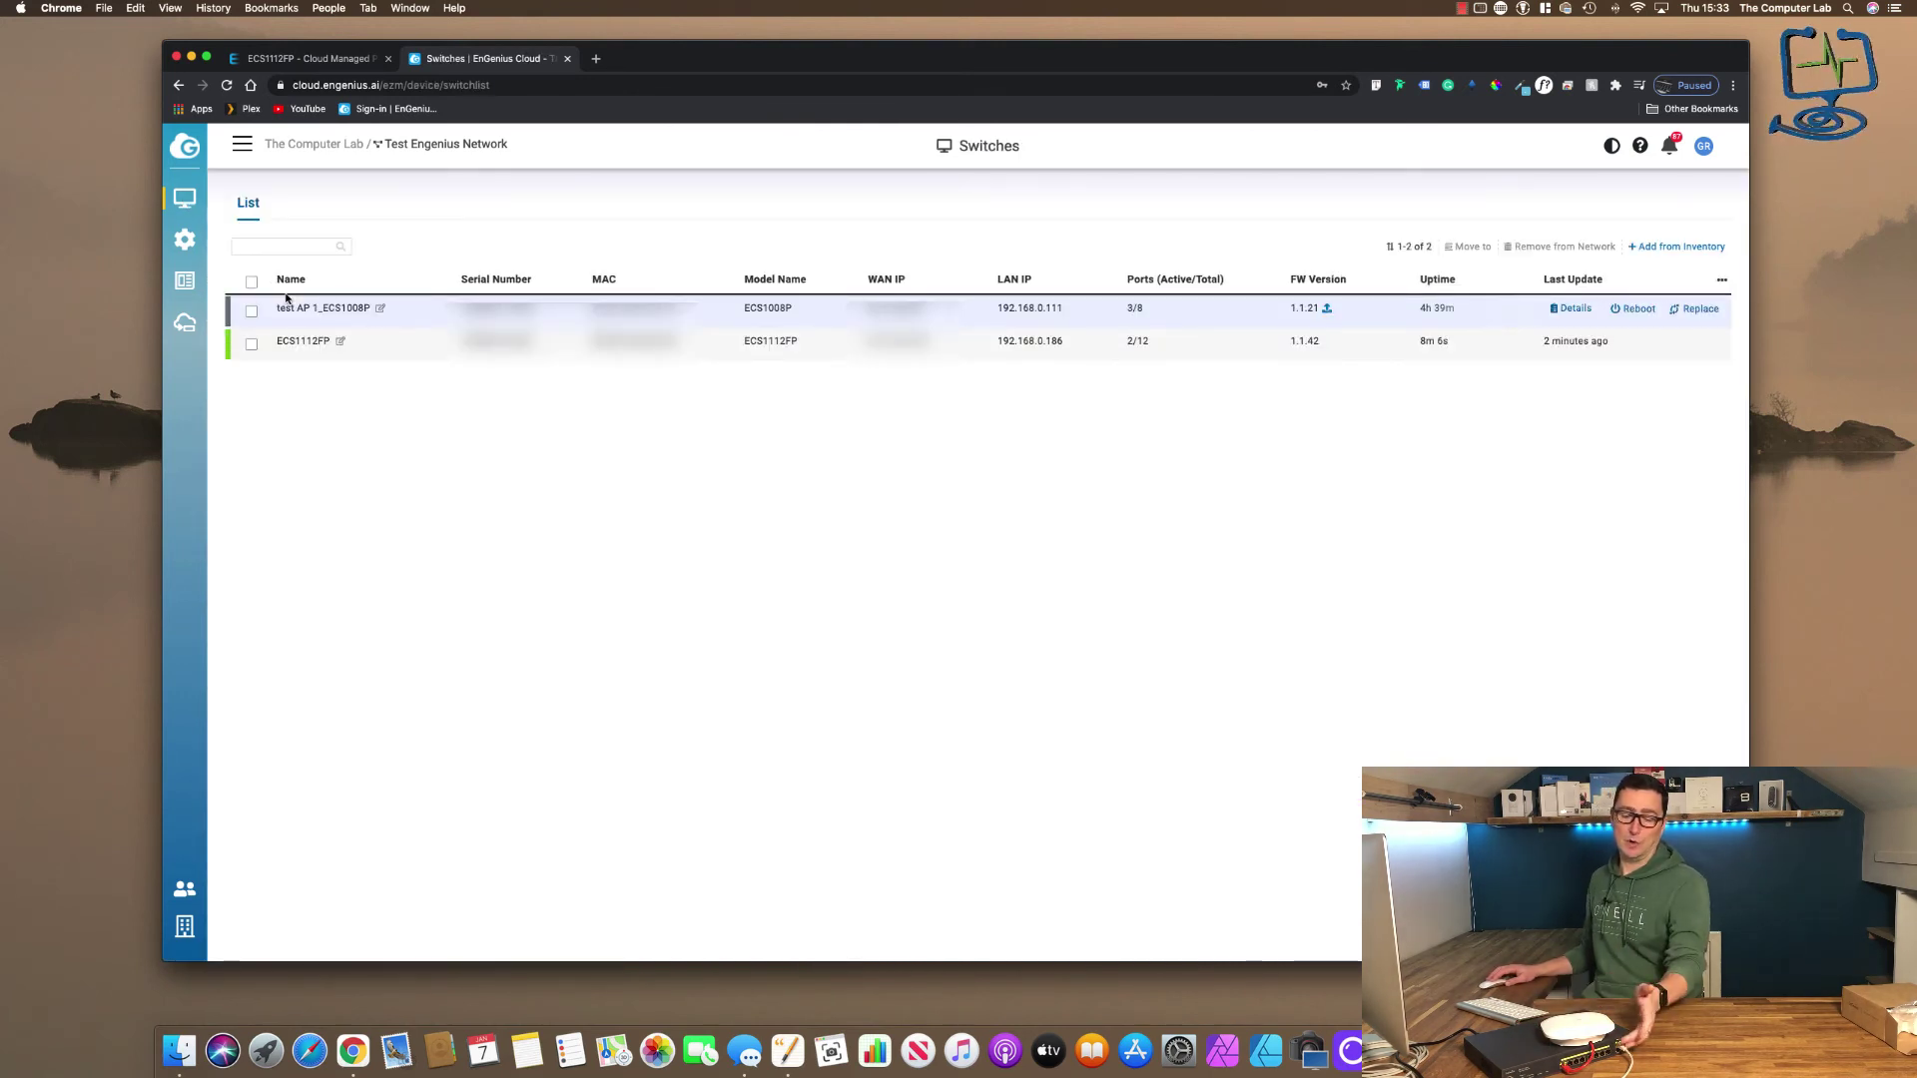
pyautogui.click(251, 343)
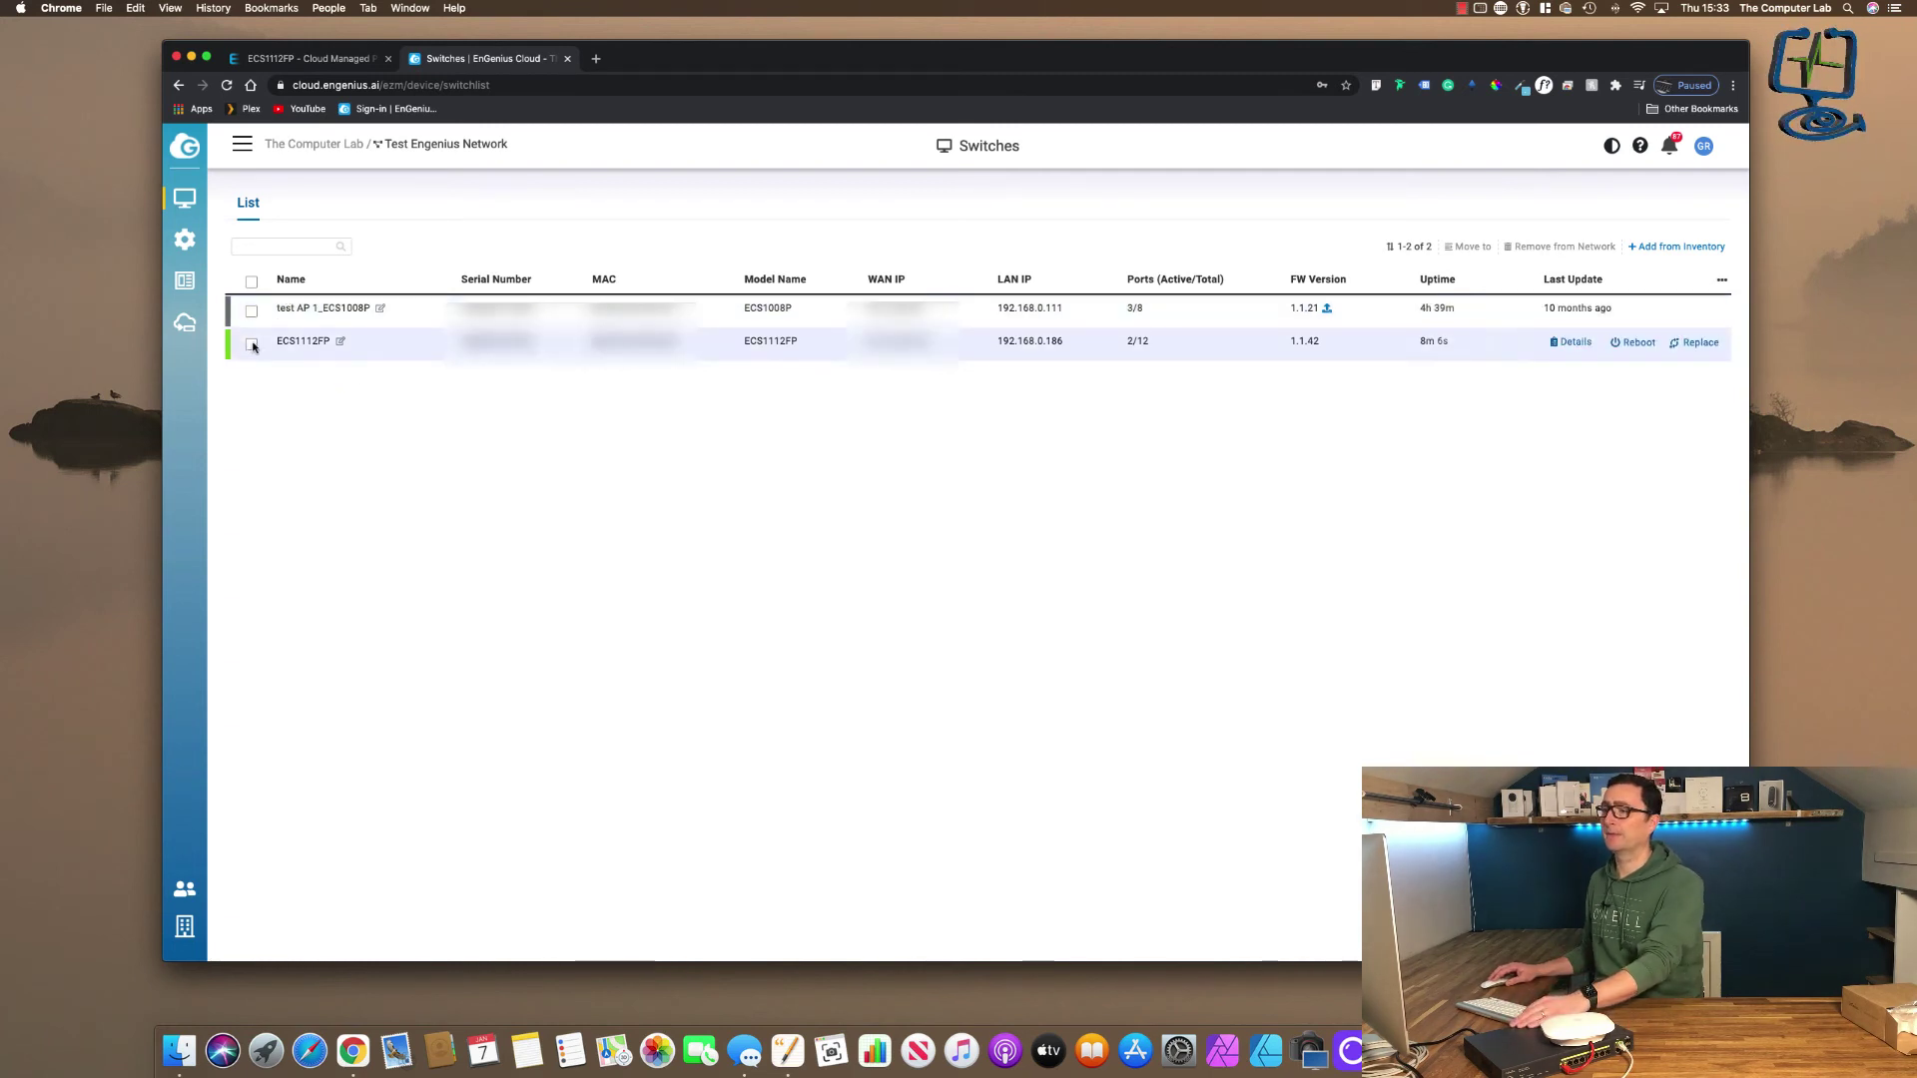
pyautogui.click(1574, 342)
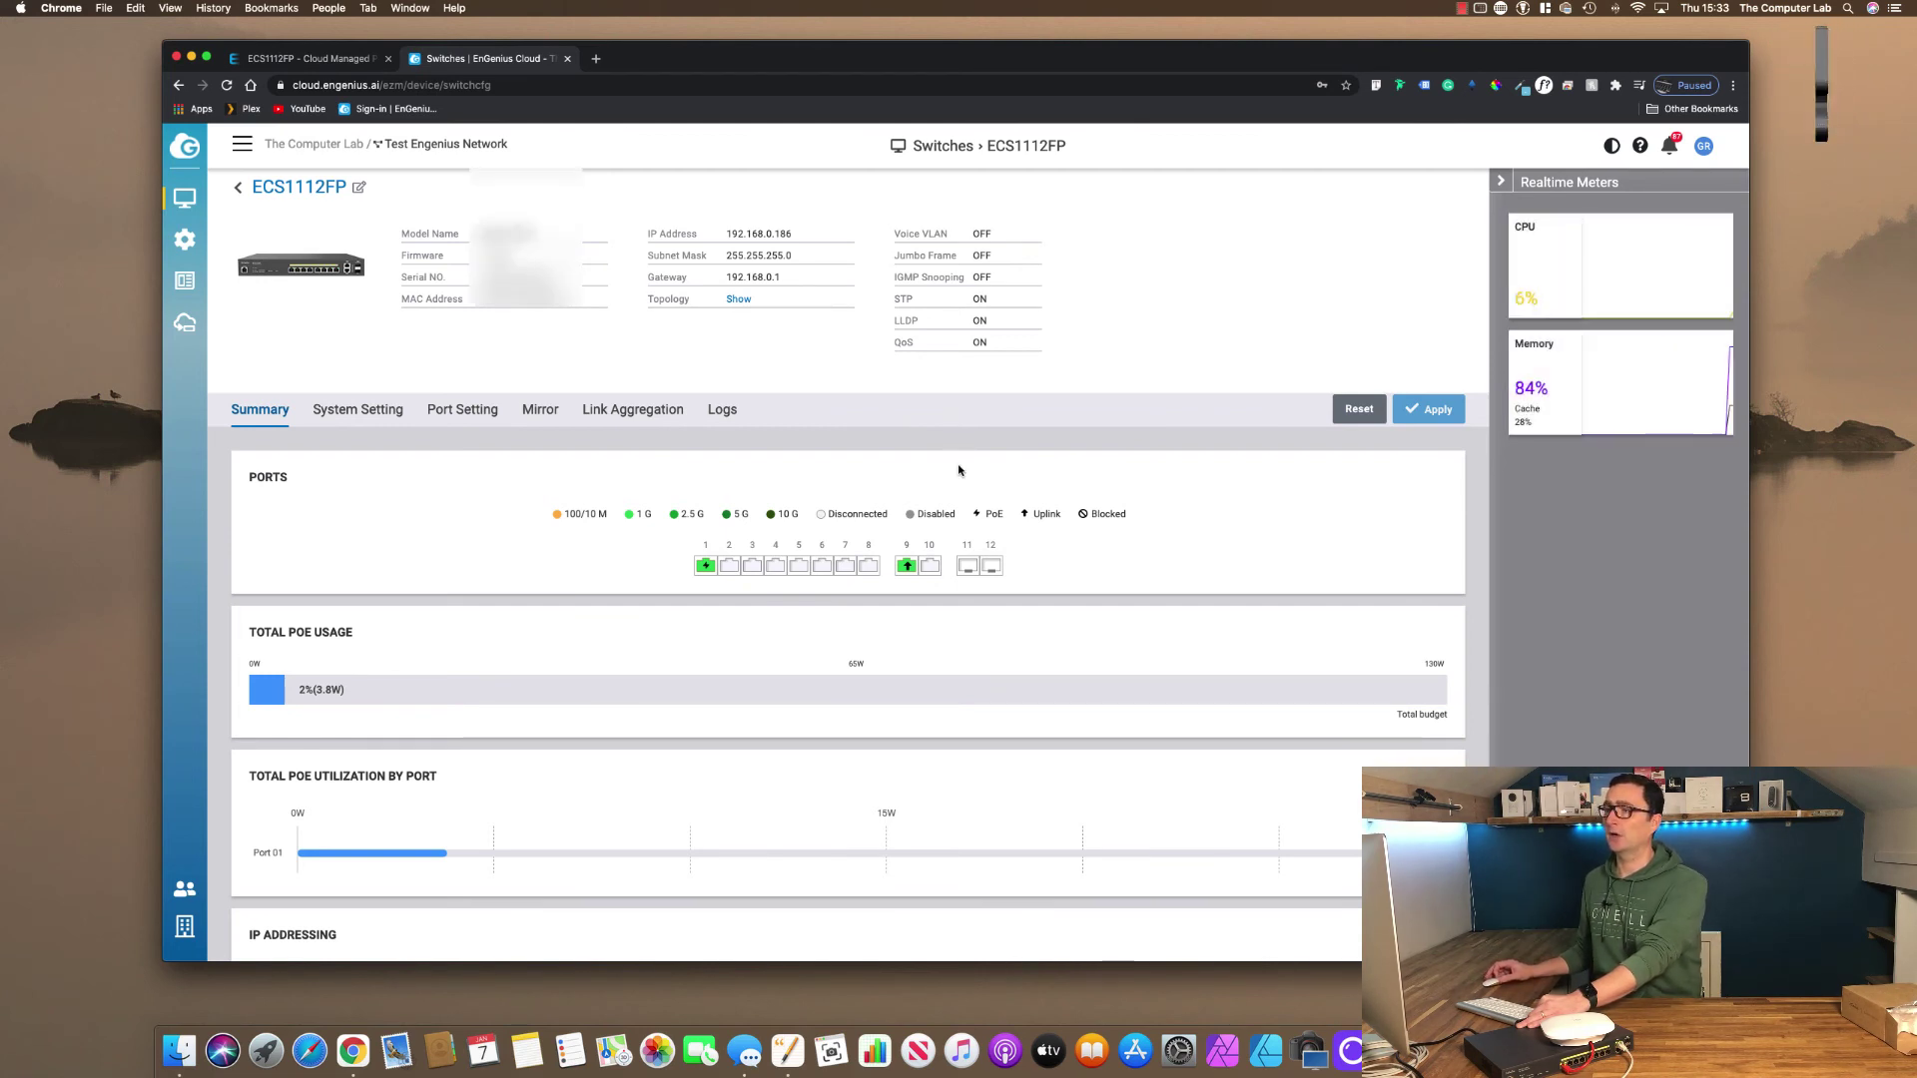
pyautogui.scroll(-4, 959, 470)
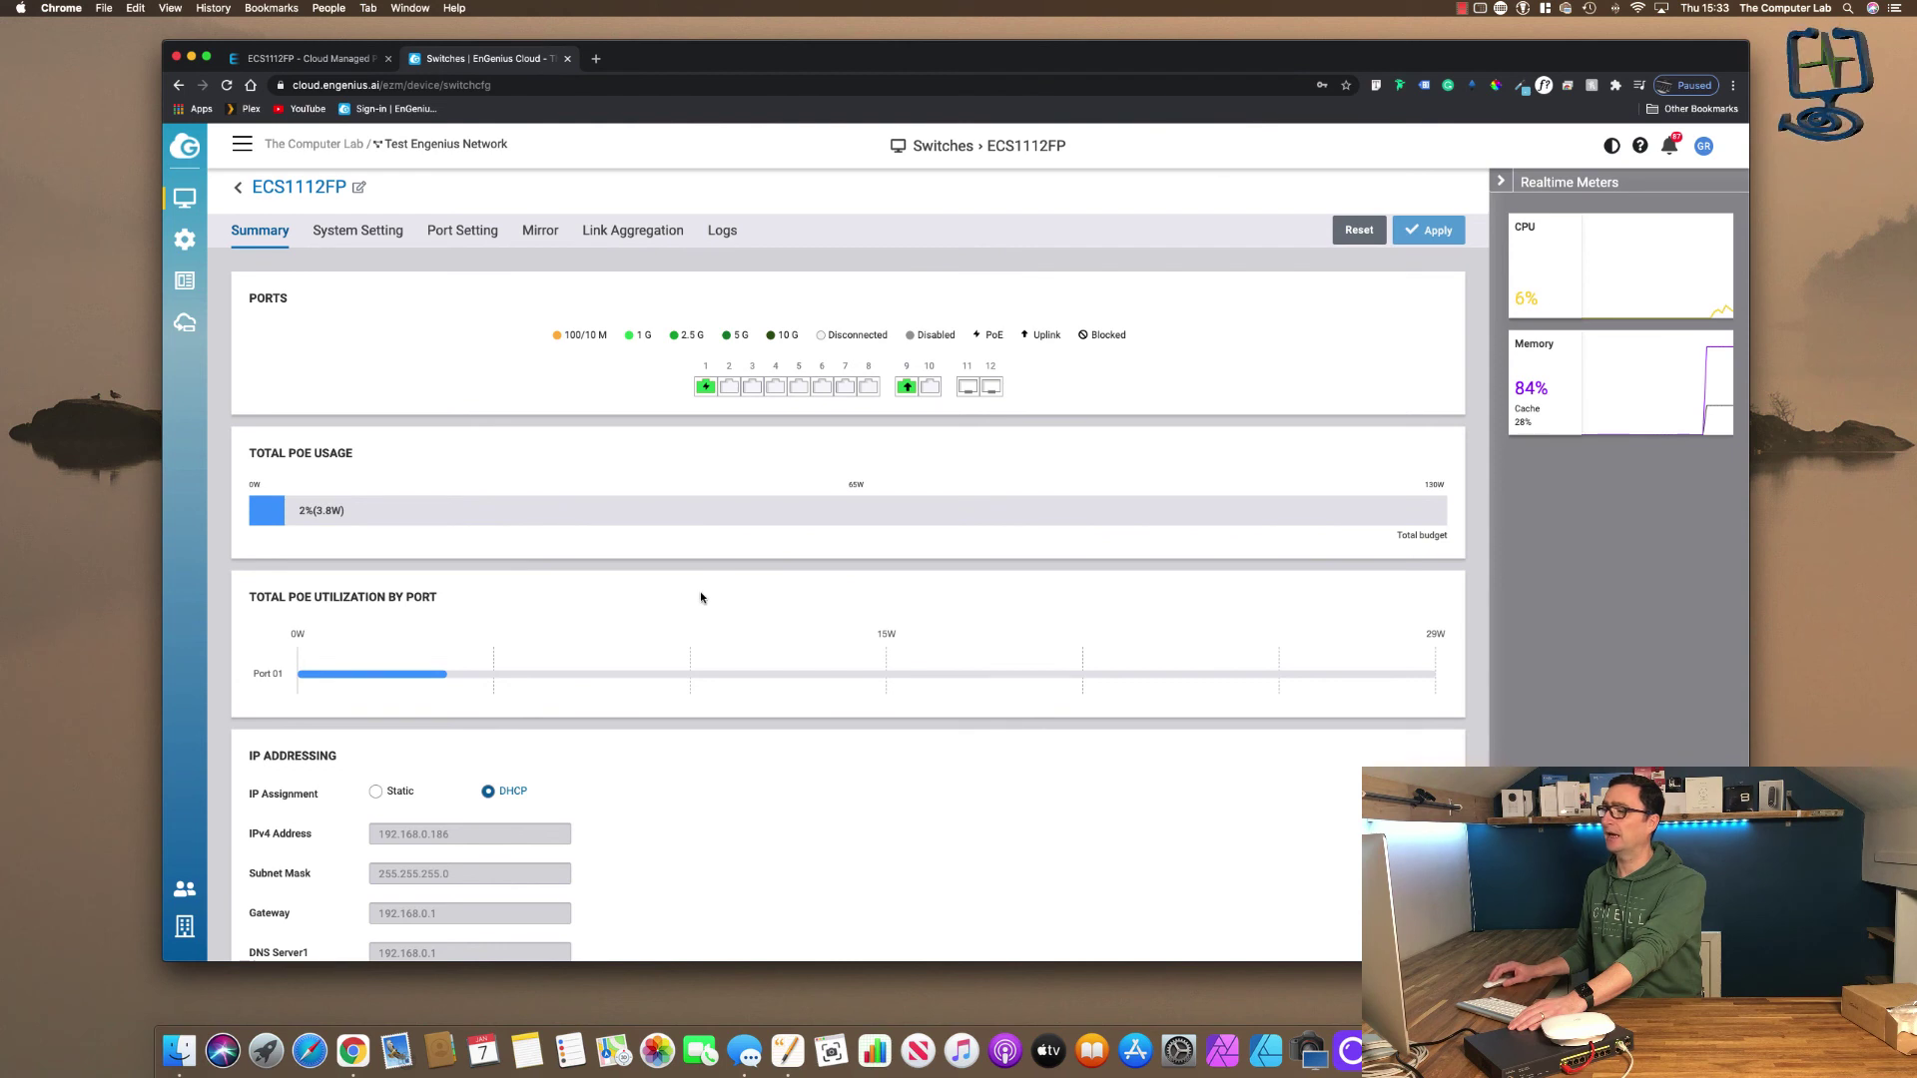
pyautogui.scroll(-5, 704, 597)
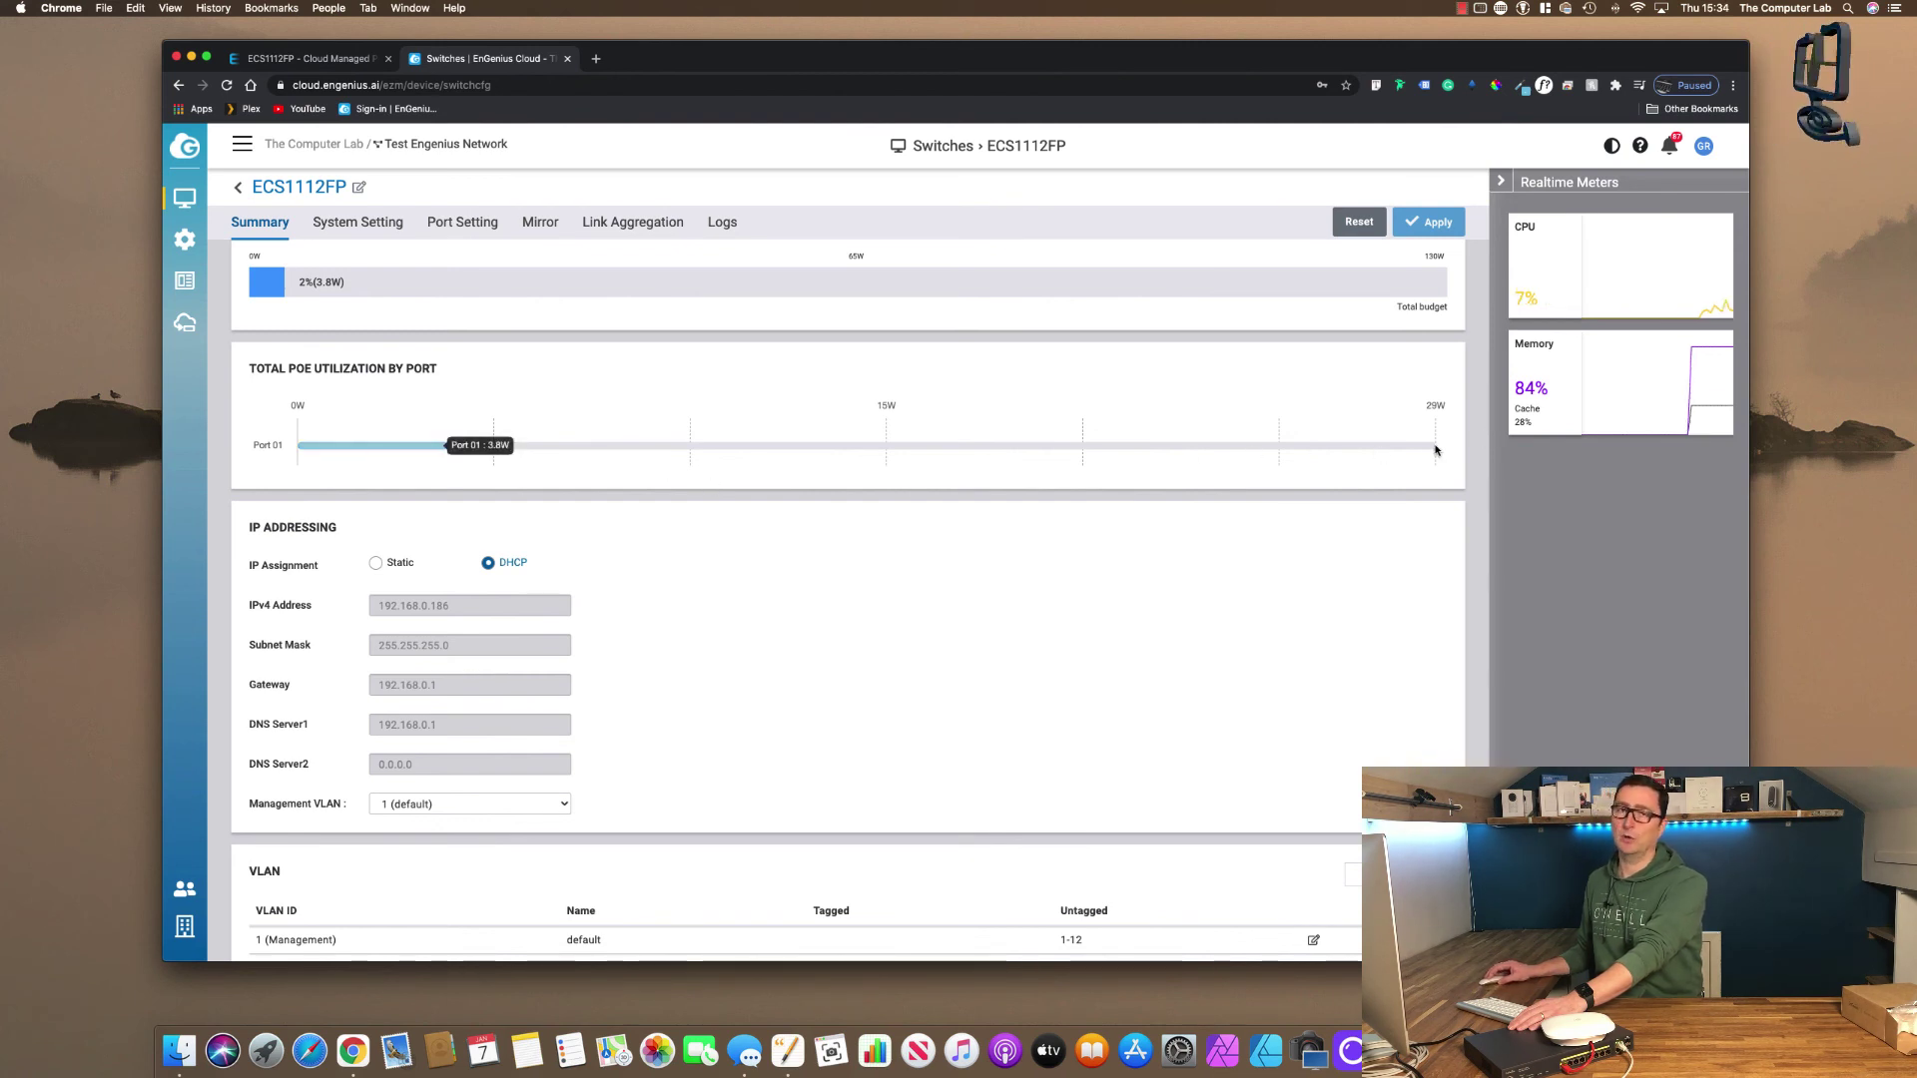
pyautogui.scroll(-3, 1011, 554)
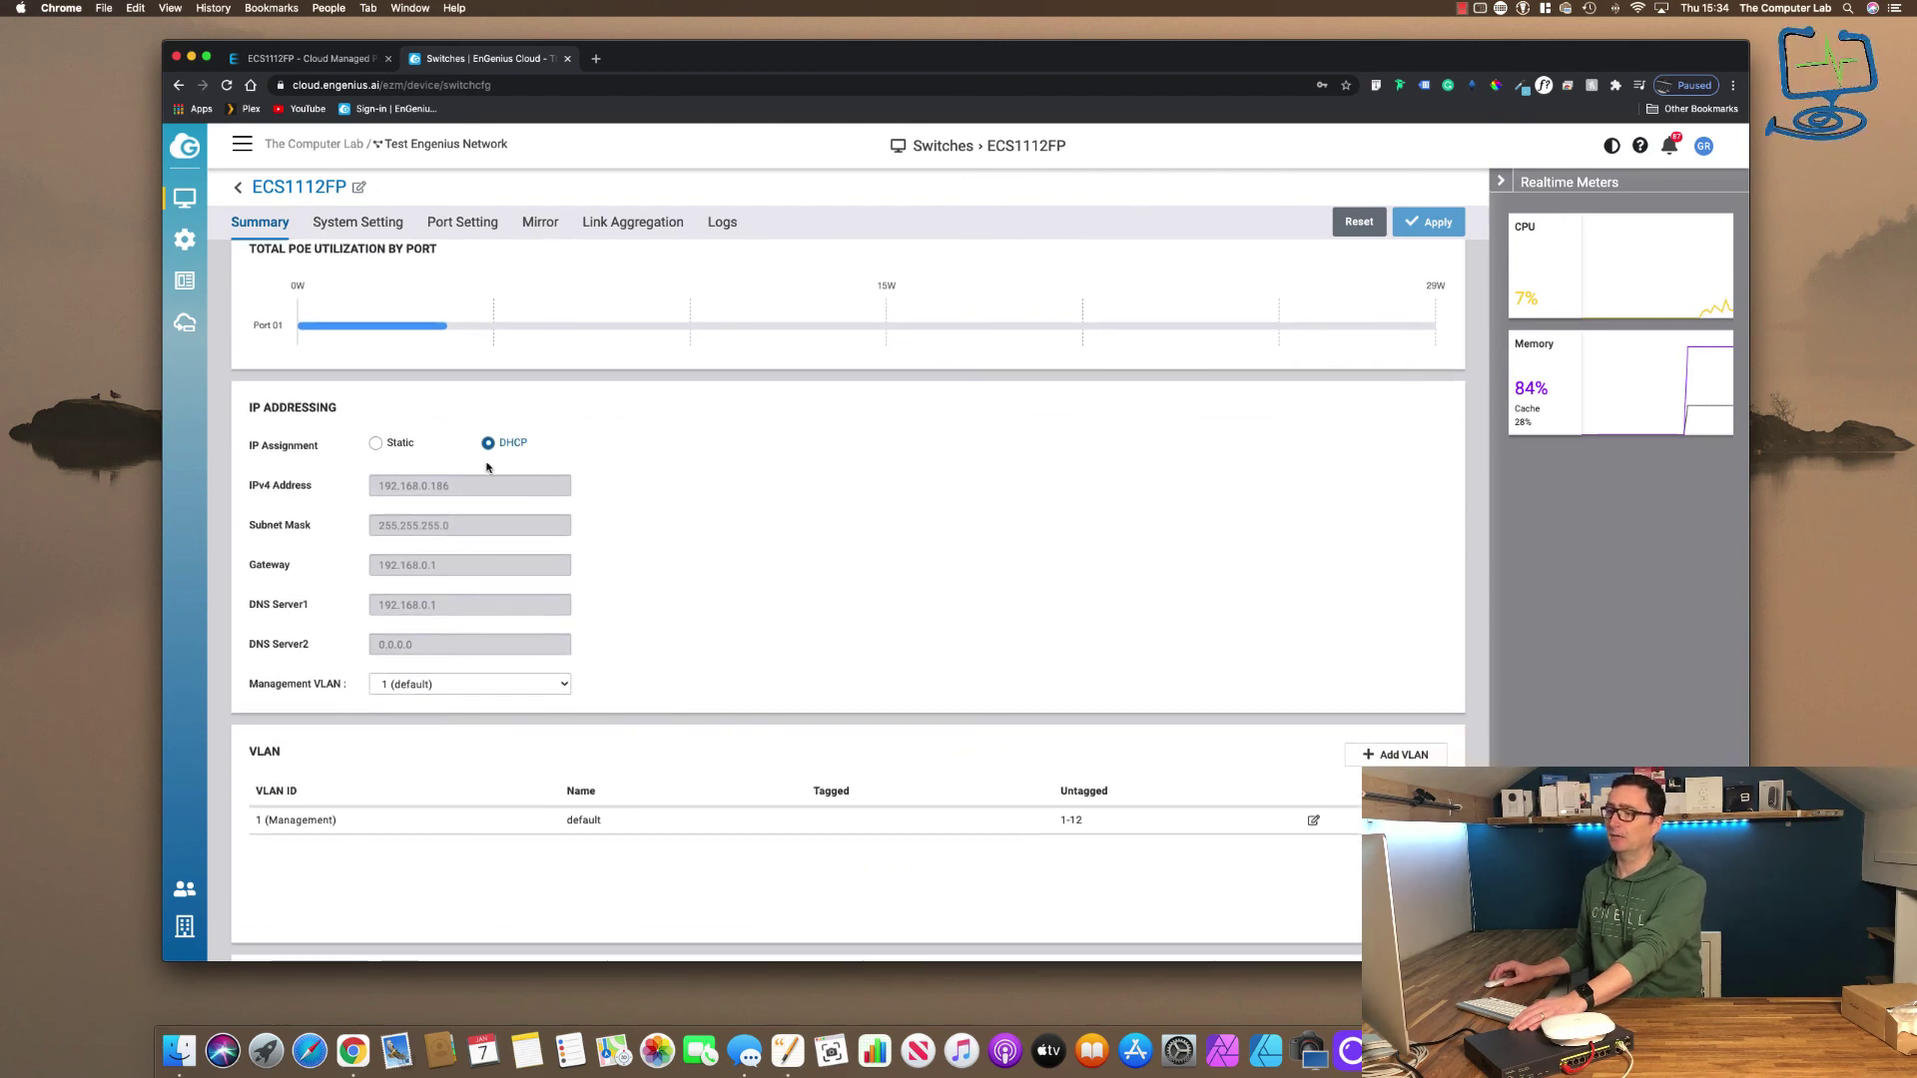
pyautogui.scroll(10, 706, 513)
# - Return to the ECS1112FP product page tab and scroll to its top
pyautogui.hotkey('ctrl', 'Tab')
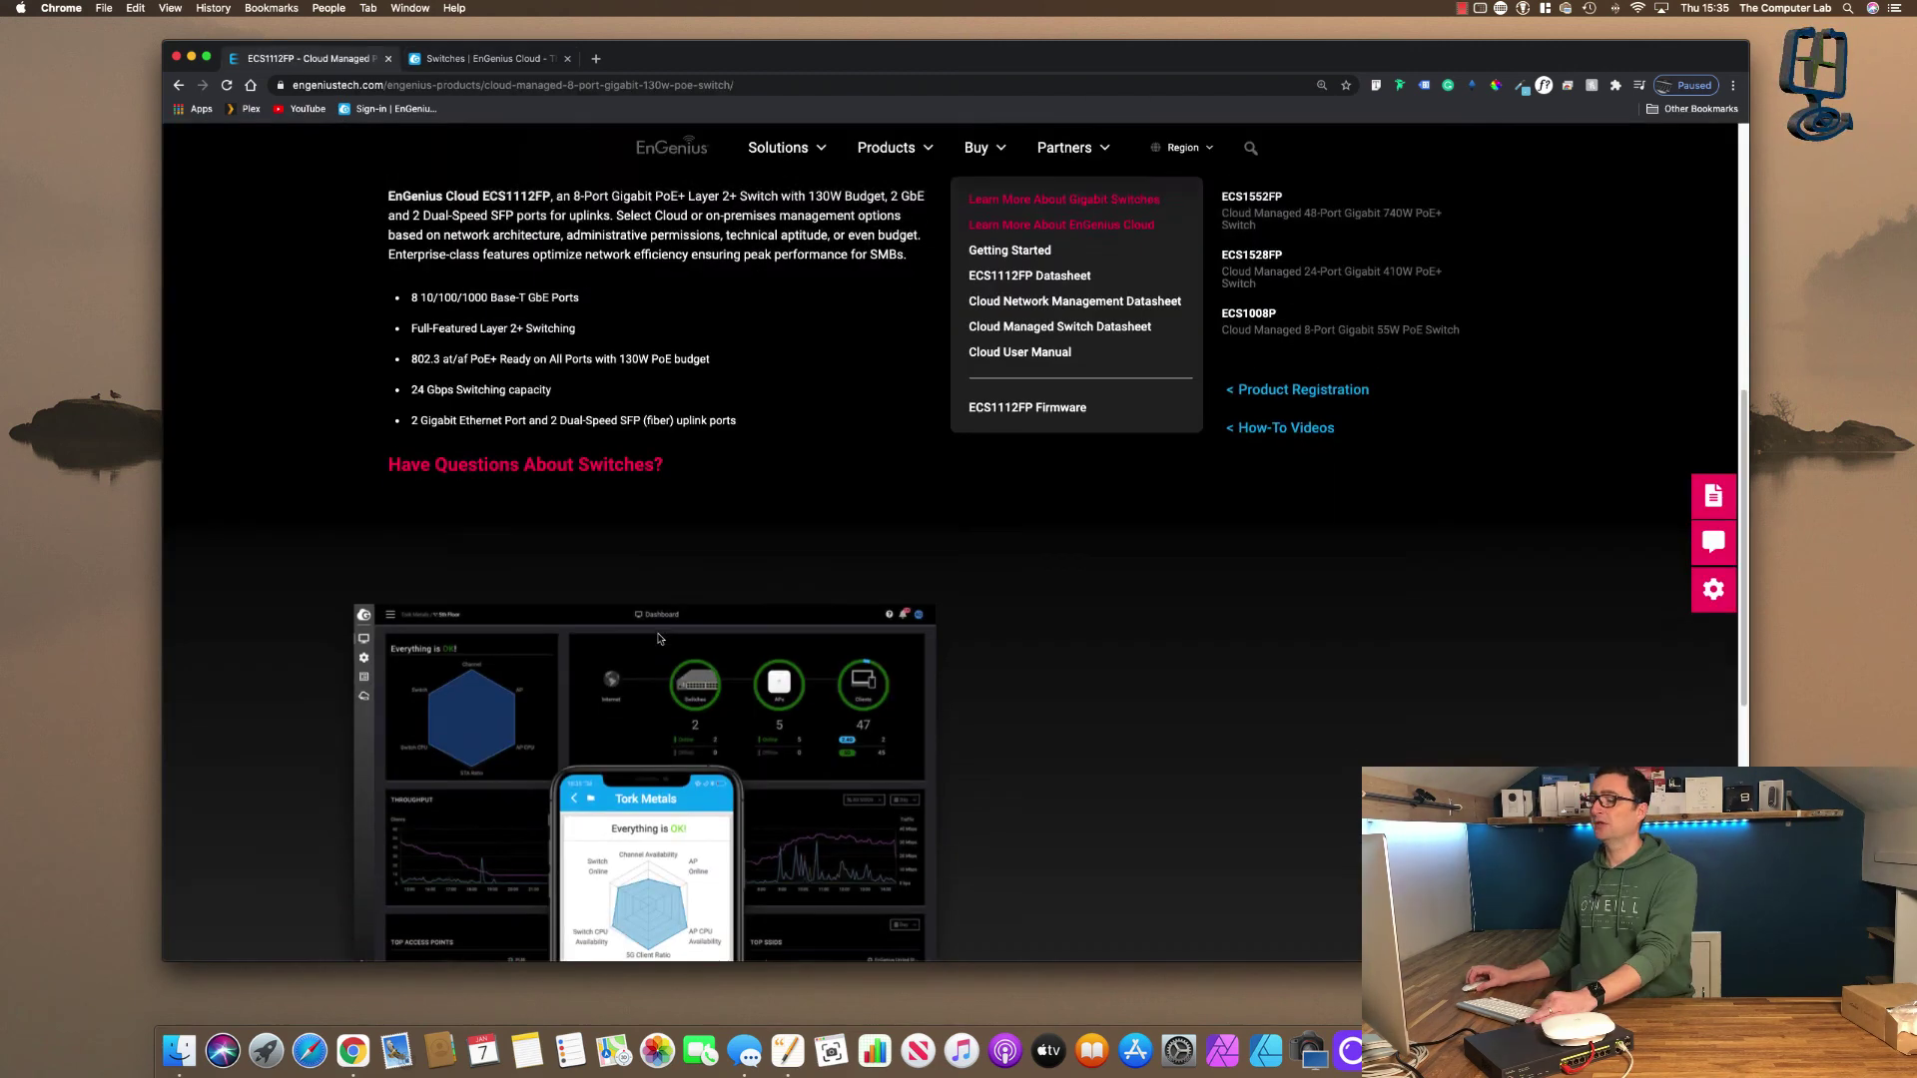
pyautogui.scroll(5, 658, 638)
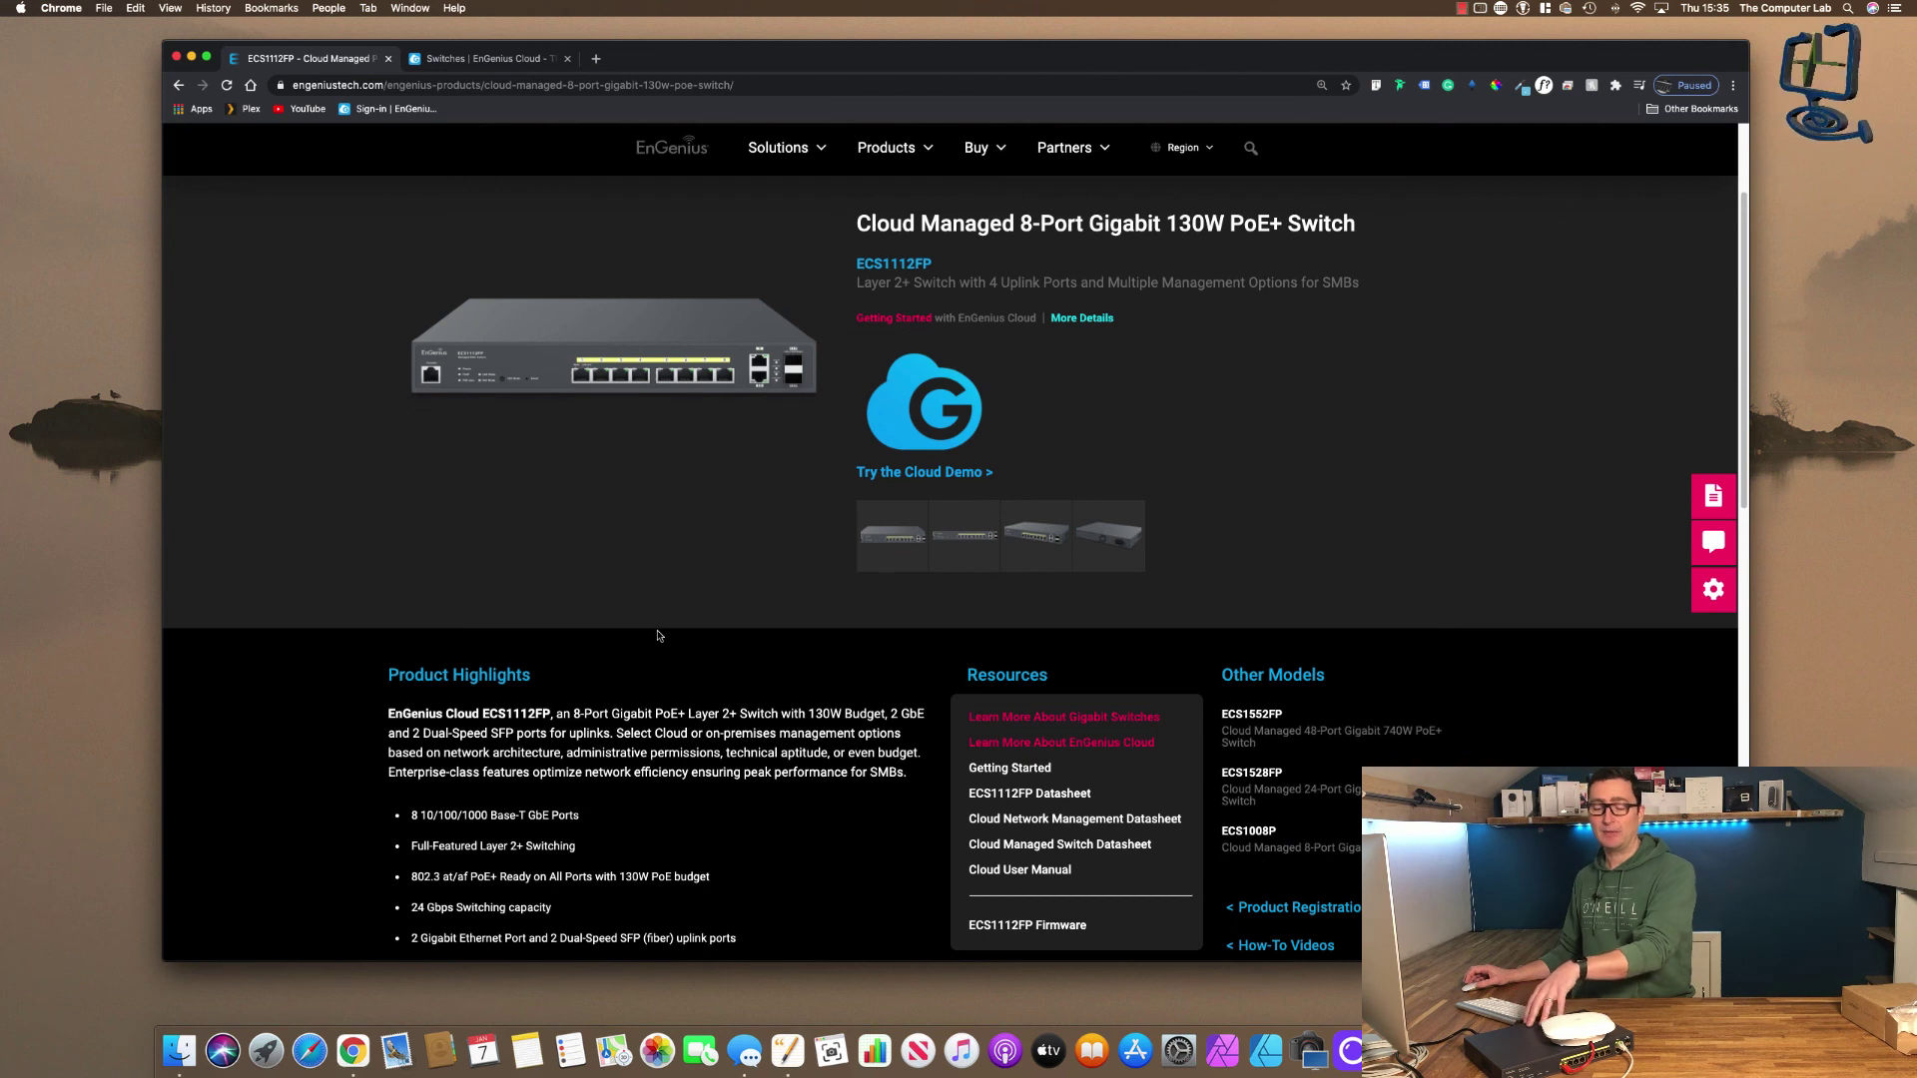